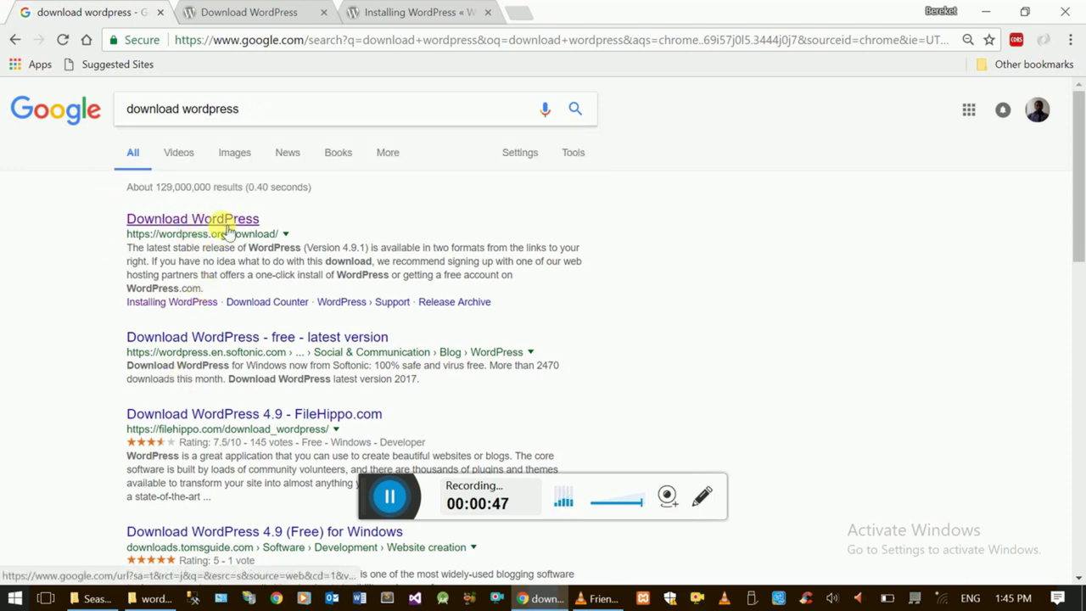
- Switch to the tab showing the wordpress.org download page for WordPress 4.9.1
{"action": "left_click", "coordinate": [259, 19]}
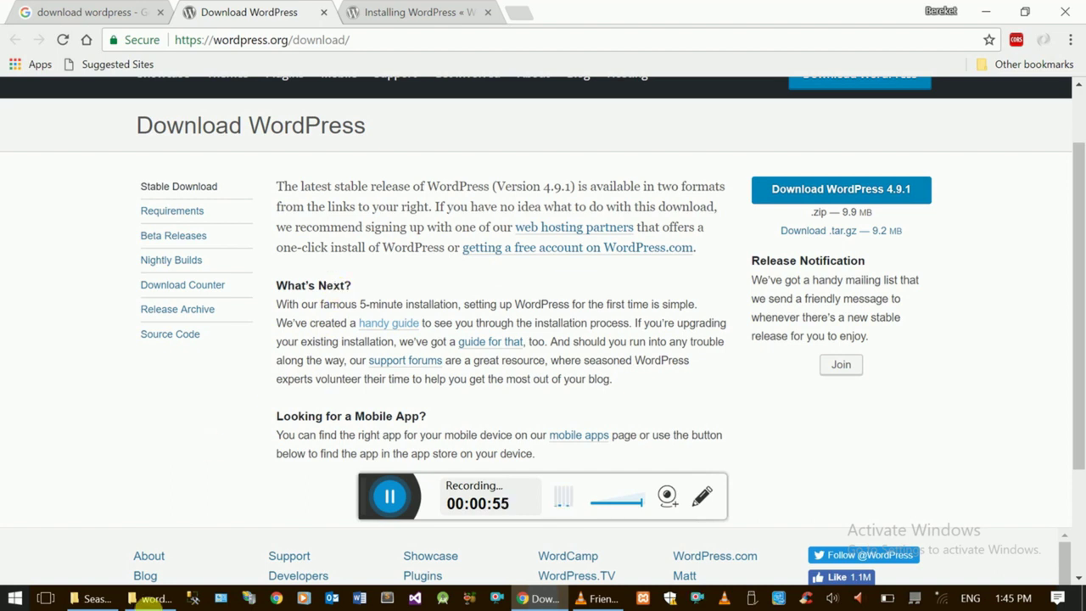
- Sort Downloads by date modified, select wordpress-4.9.1.zip, then return to Chrome's download page
{"action": "left_click", "coordinate": [148, 599]}
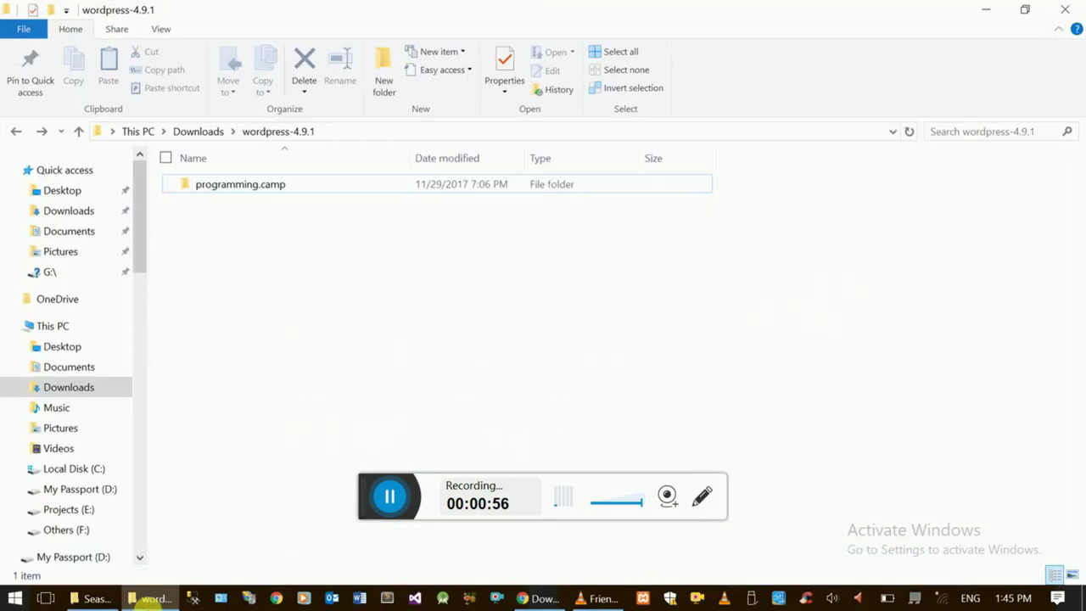
{"action": "left_click", "coordinate": [93, 210]}
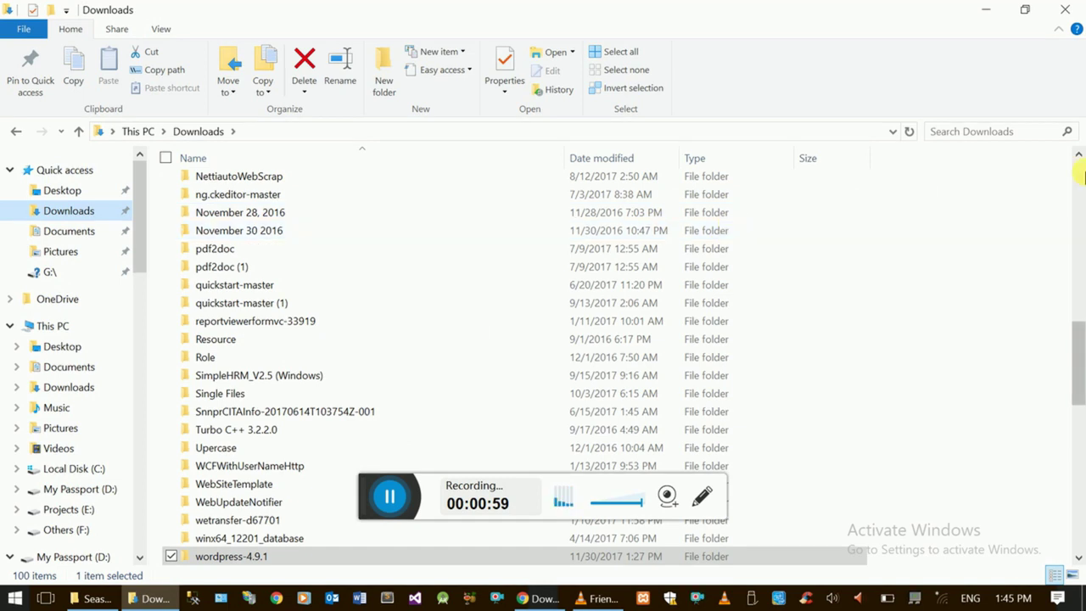
{"action": "scroll", "coordinate": [1083, 176], "scroll_direction": "up", "scroll_amount": 20}
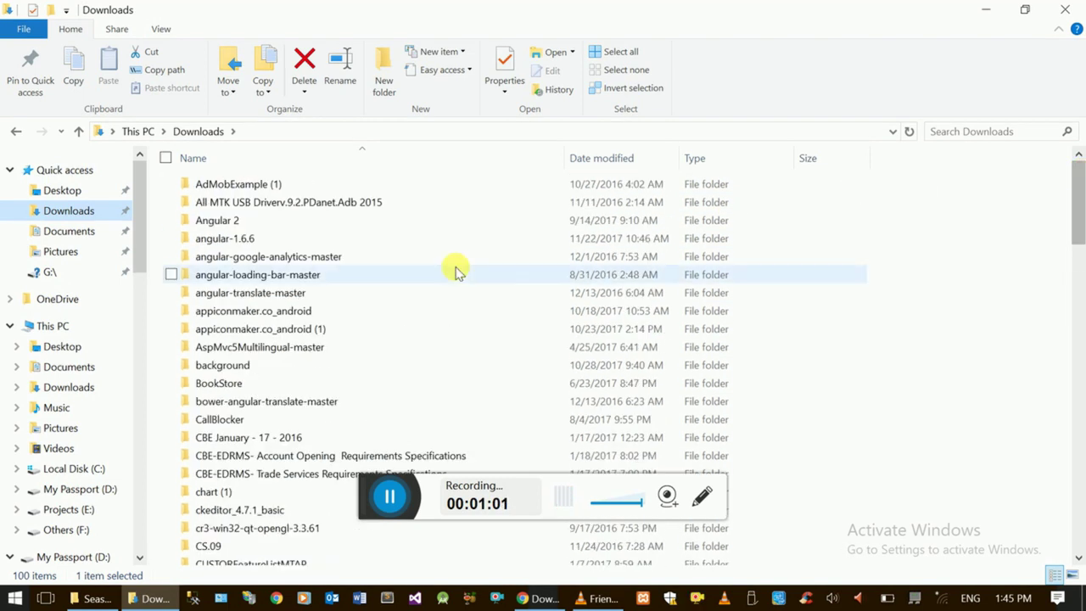
{"action": "left_click", "coordinate": [592, 158]}
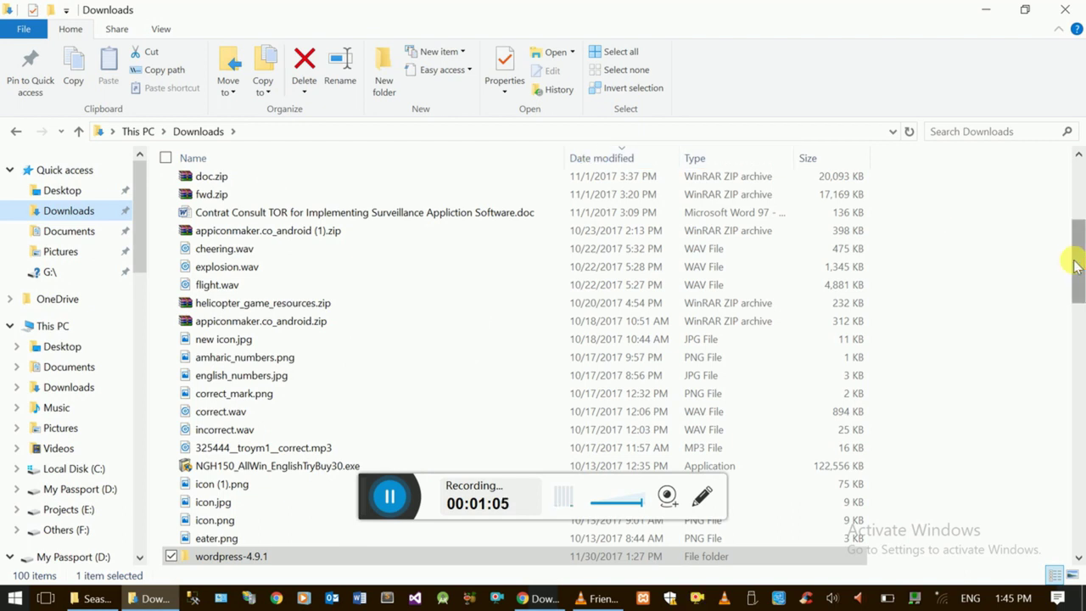
{"action": "scroll", "coordinate": [1078, 229], "scroll_direction": "up", "scroll_amount": 5}
{"action": "left_click", "coordinate": [337, 205]}
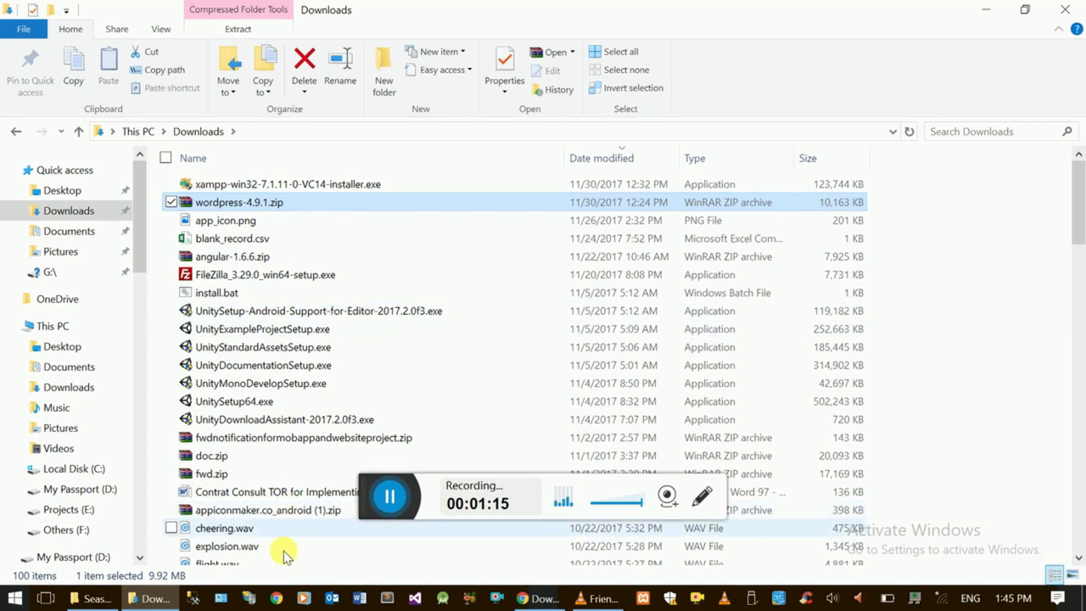
{"action": "left_click", "coordinate": [544, 599]}
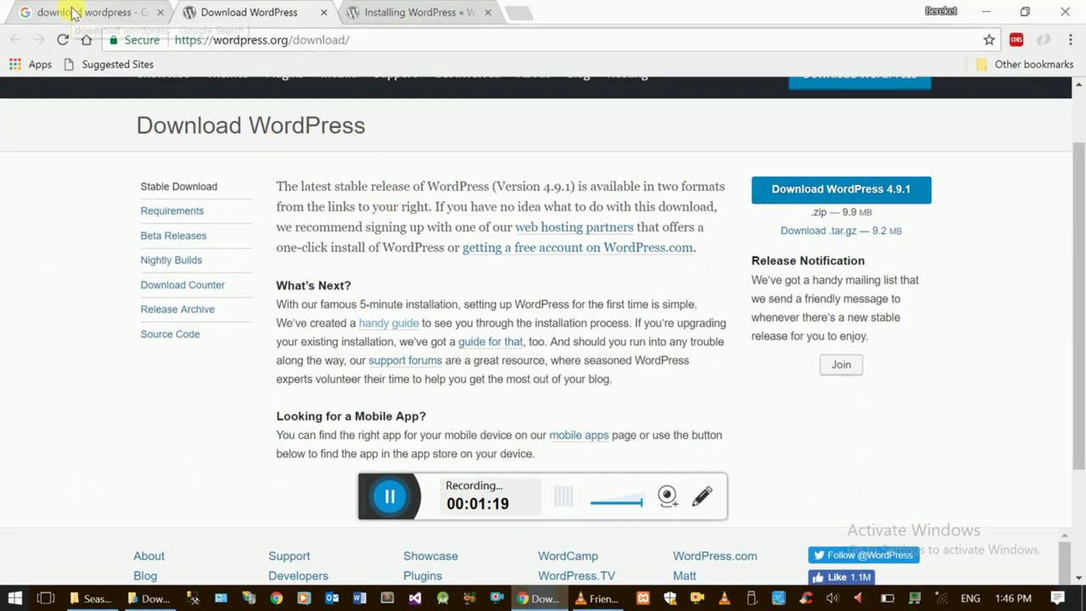
- Change the Google query to 'download xampp for windows', then go back to the Downloads window
{"action": "left_click", "coordinate": [74, 14]}
{"action": "double_click", "coordinate": [227, 111]}
{"action": "type", "text": "xam"}
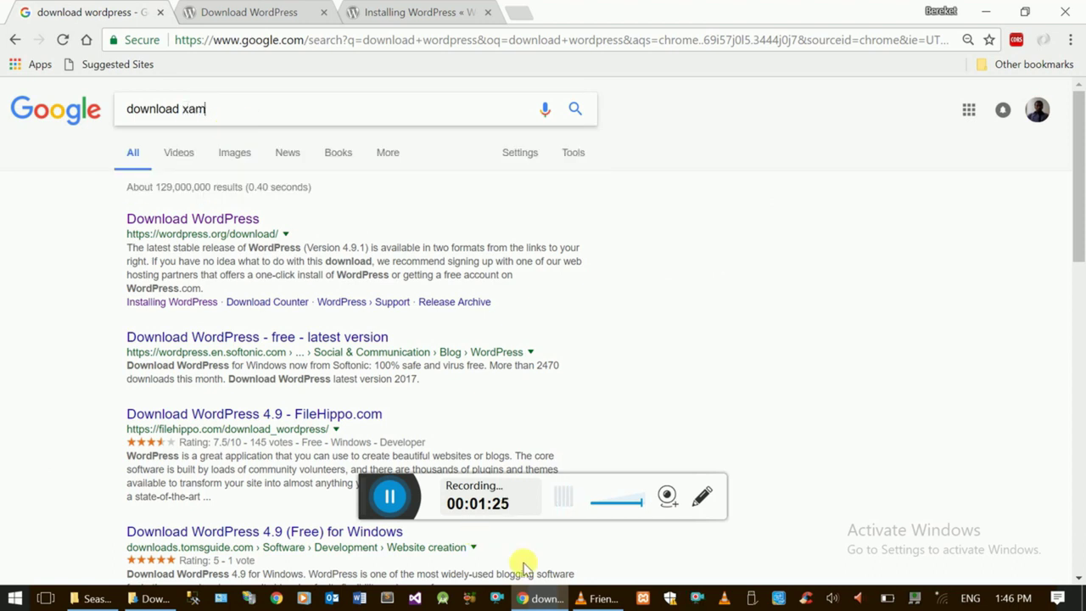
{"action": "left_click", "coordinate": [543, 598]}
{"action": "left_click", "coordinate": [541, 599]}
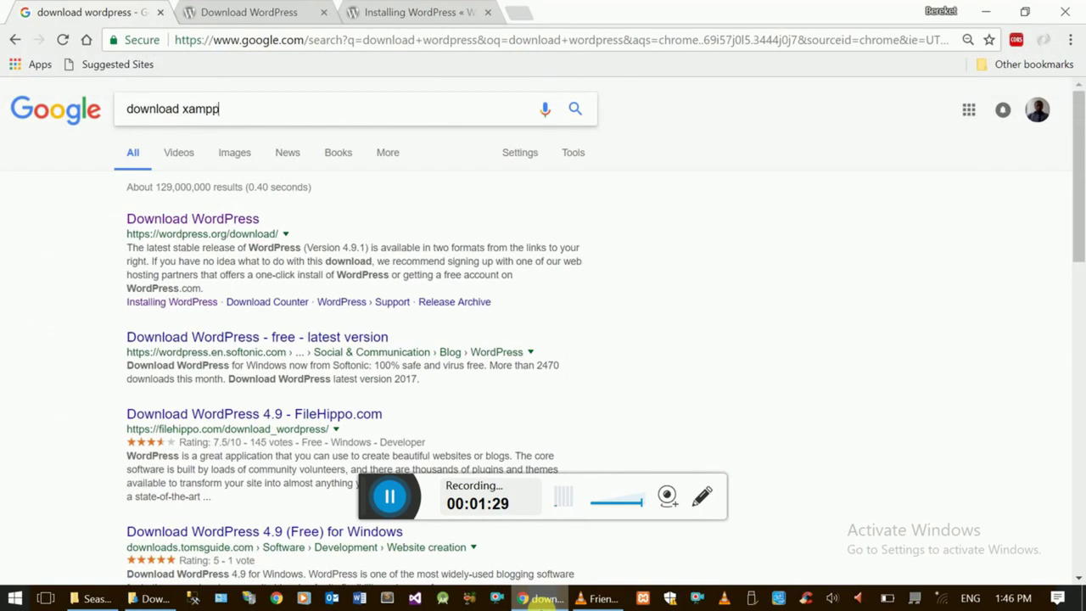
{"action": "type", "text": "pp for windows"}
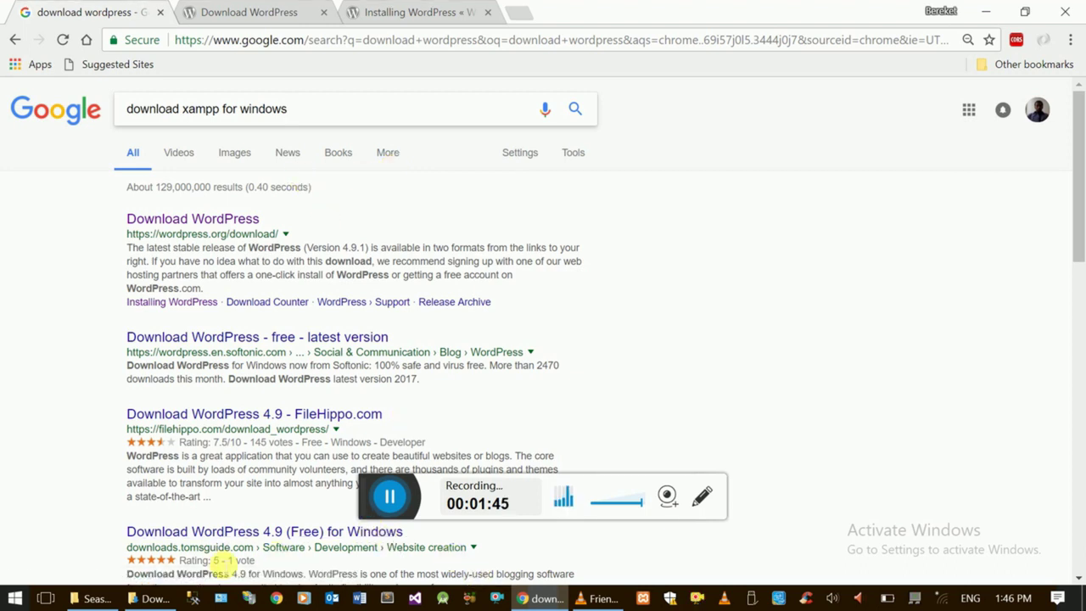
{"action": "left_click", "coordinate": [153, 598]}
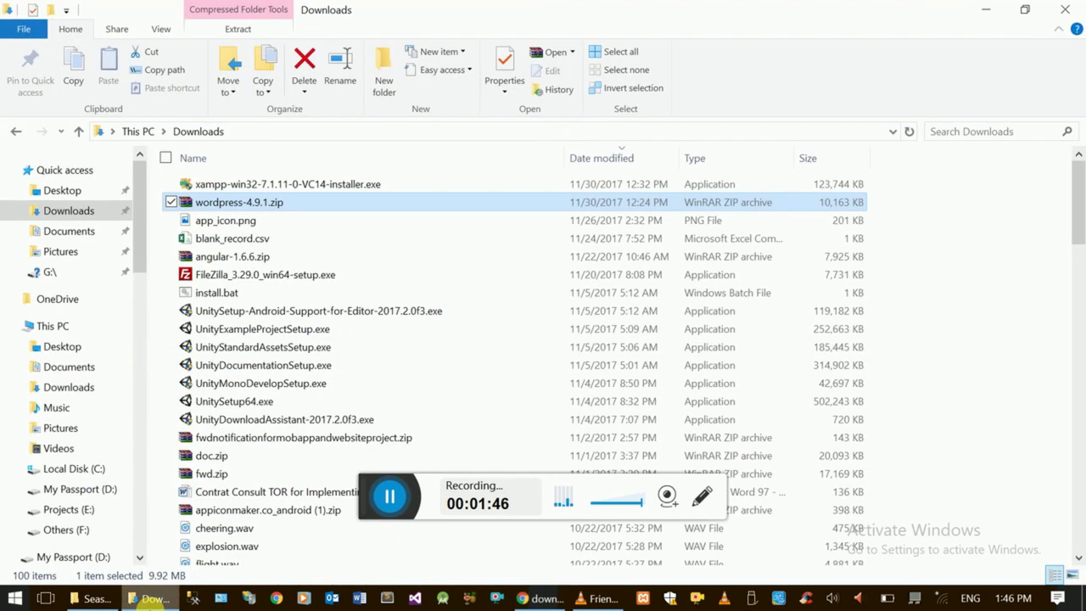
- Launch xampp-win32-7.1.11-0-VC14-installer.exe from Downloads and minimize the folder window
{"action": "left_click", "coordinate": [339, 185]}
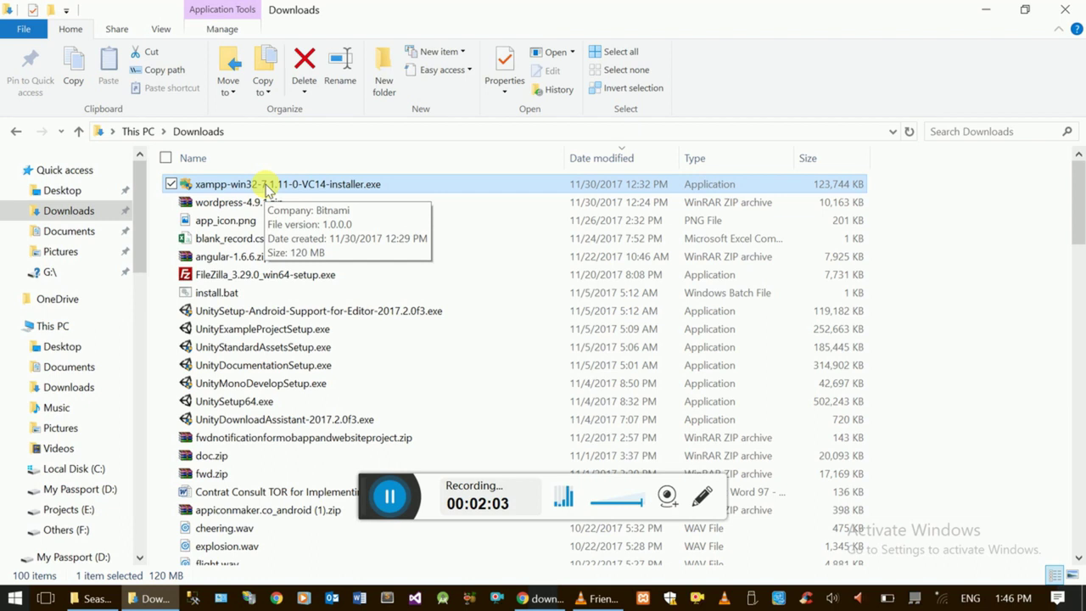
{"action": "left_click", "coordinate": [380, 490]}
{"action": "left_click", "coordinate": [310, 186]}
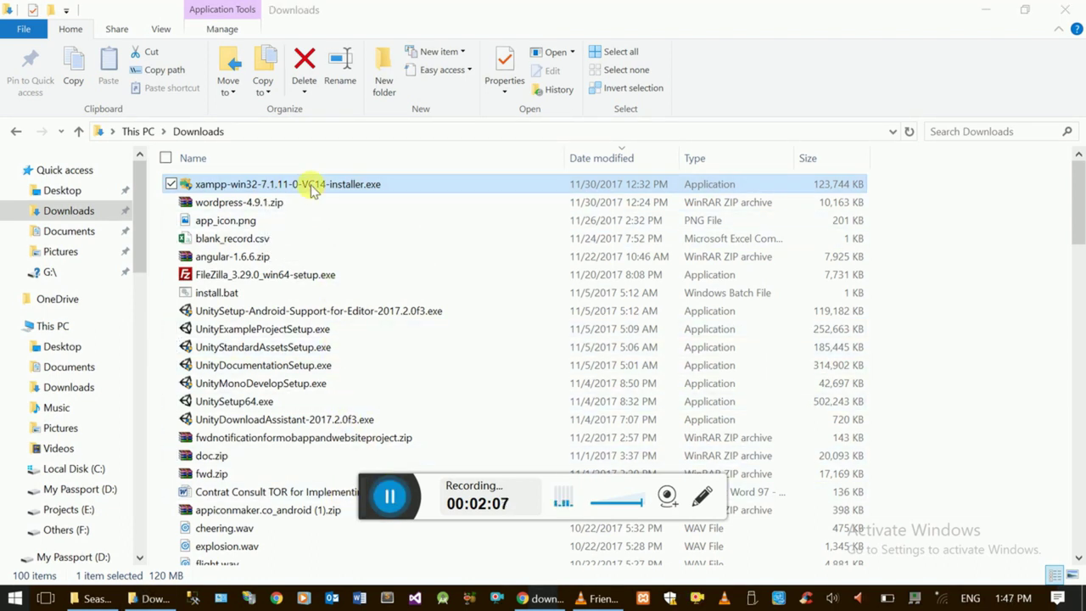
{"action": "double_click", "coordinate": [313, 188]}
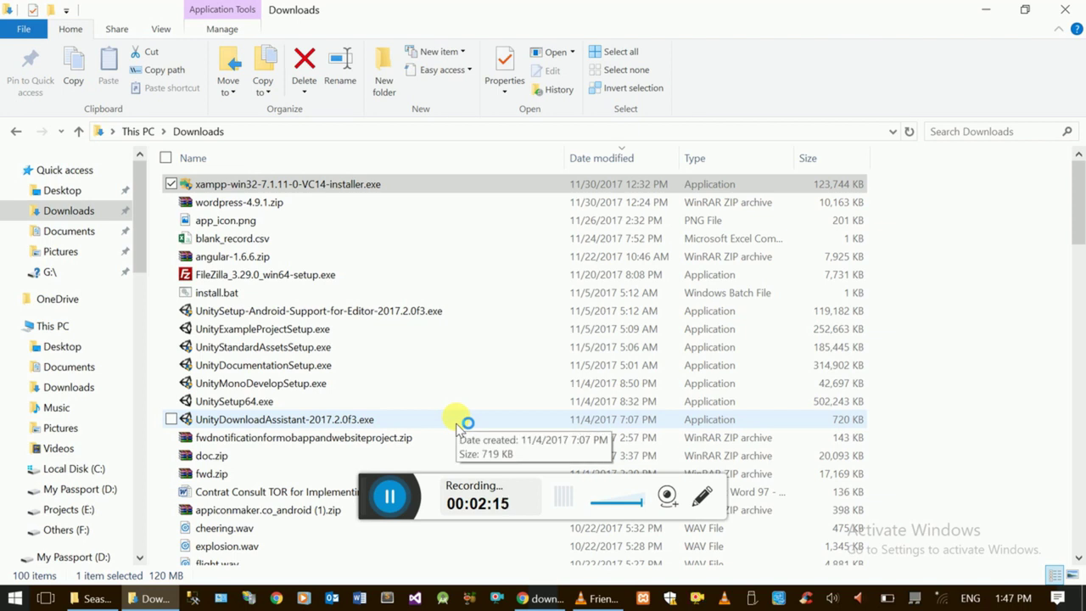
{"action": "left_click", "coordinate": [984, 13]}
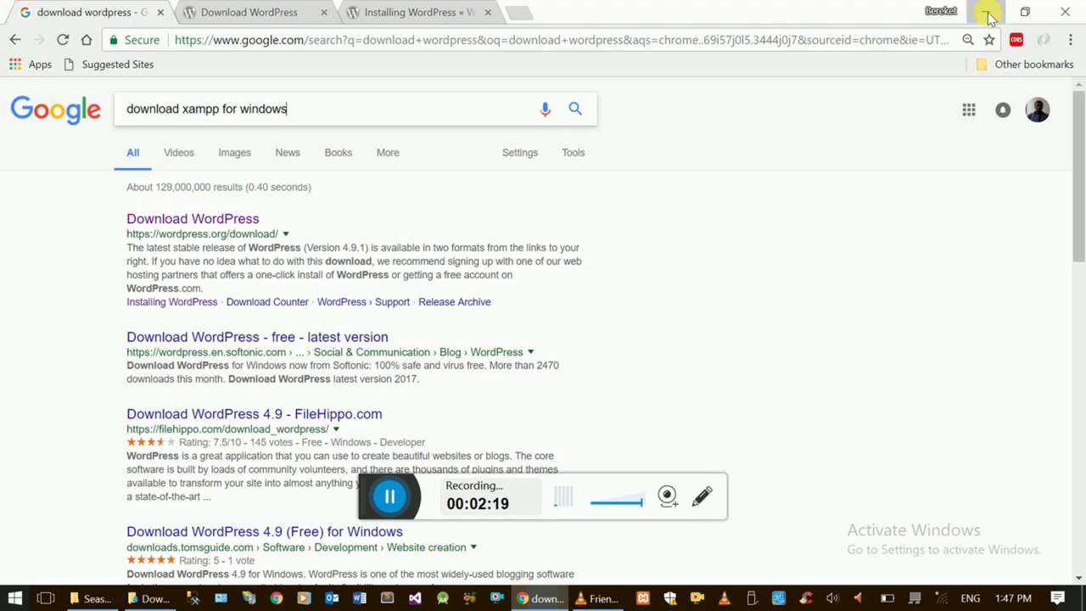
- Minimize Chrome and refresh the desktop while the XAMPP installer starts up
{"action": "left_click", "coordinate": [983, 12]}
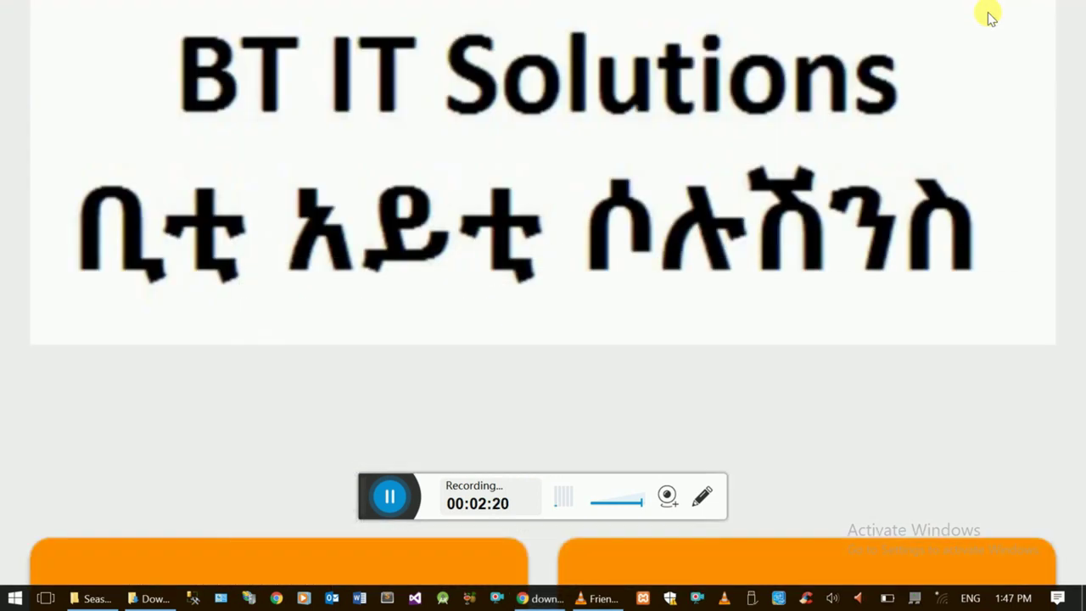
{"action": "right_click", "coordinate": [502, 386]}
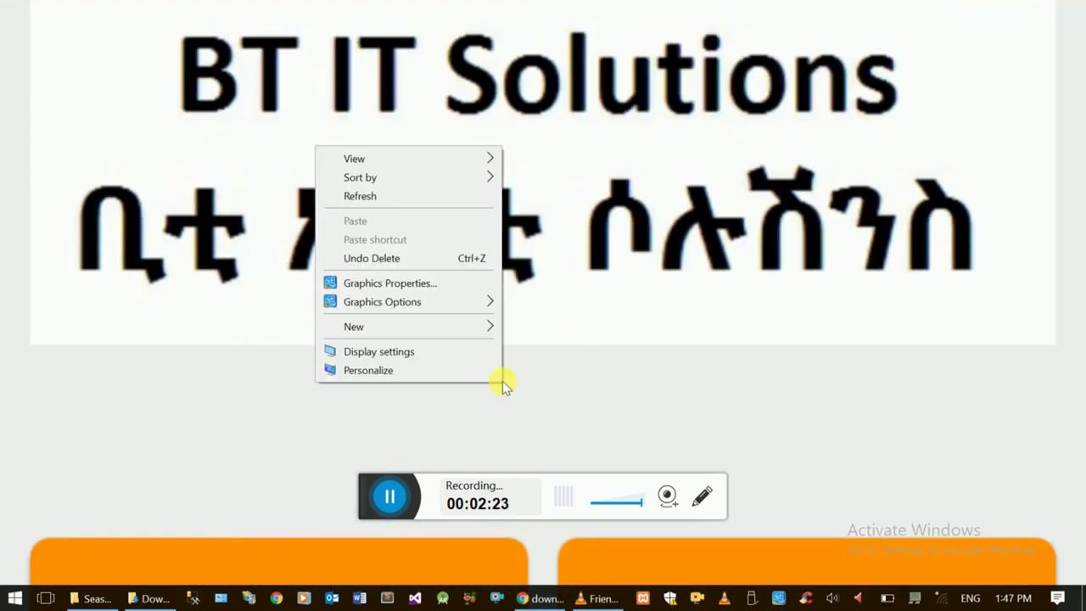
{"action": "left_click", "coordinate": [405, 198]}
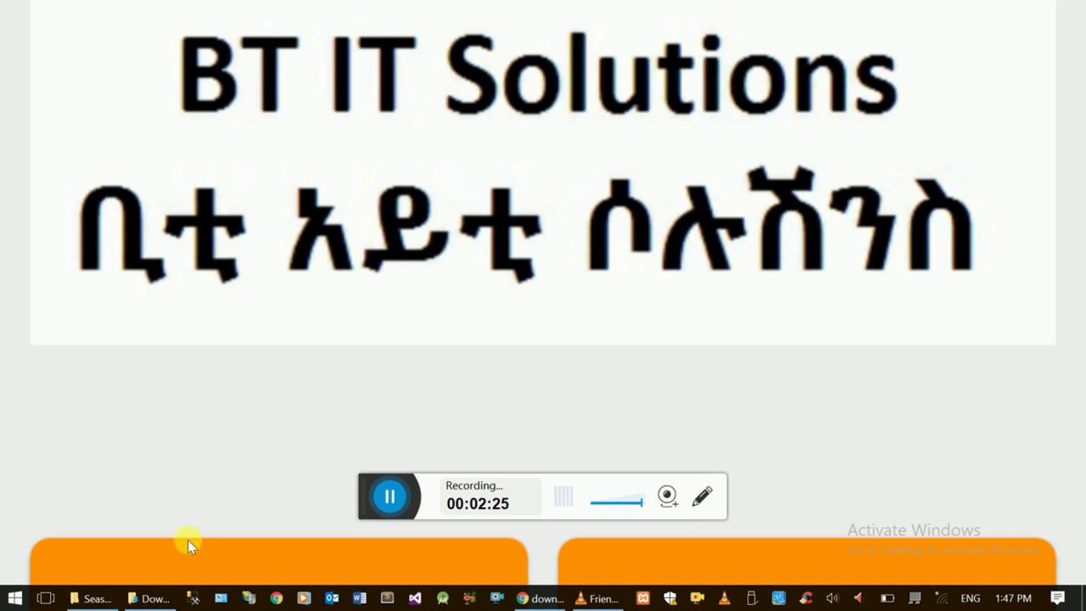
{"action": "mouse_move", "coordinate": [154, 601]}
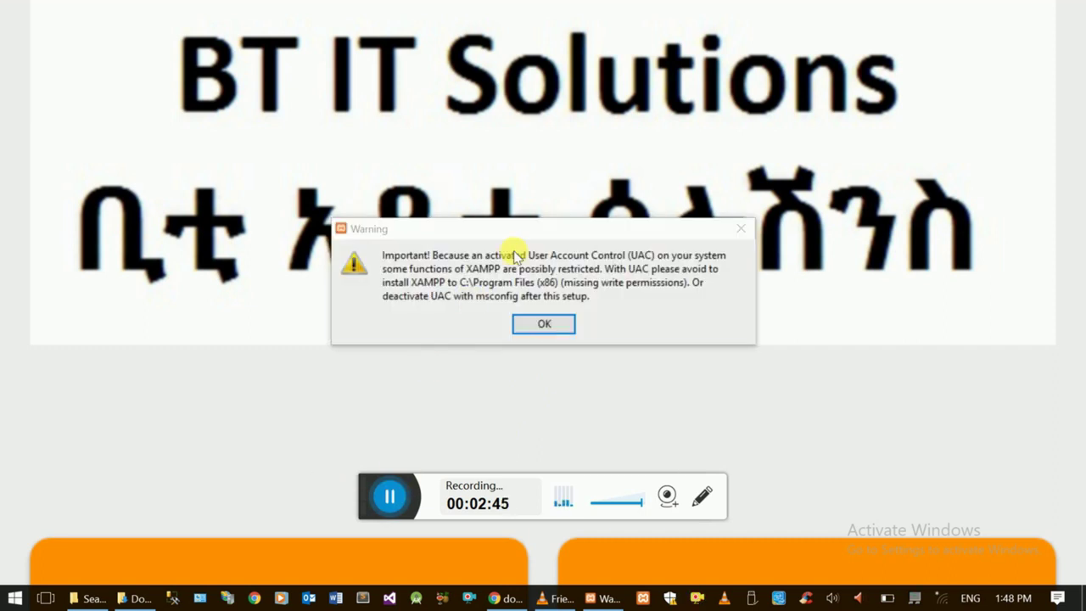
- Dismiss the UAC warning, advance to the C:\xampp folder page, then cancel and confirm aborting setup
{"action": "left_click", "coordinate": [518, 244]}
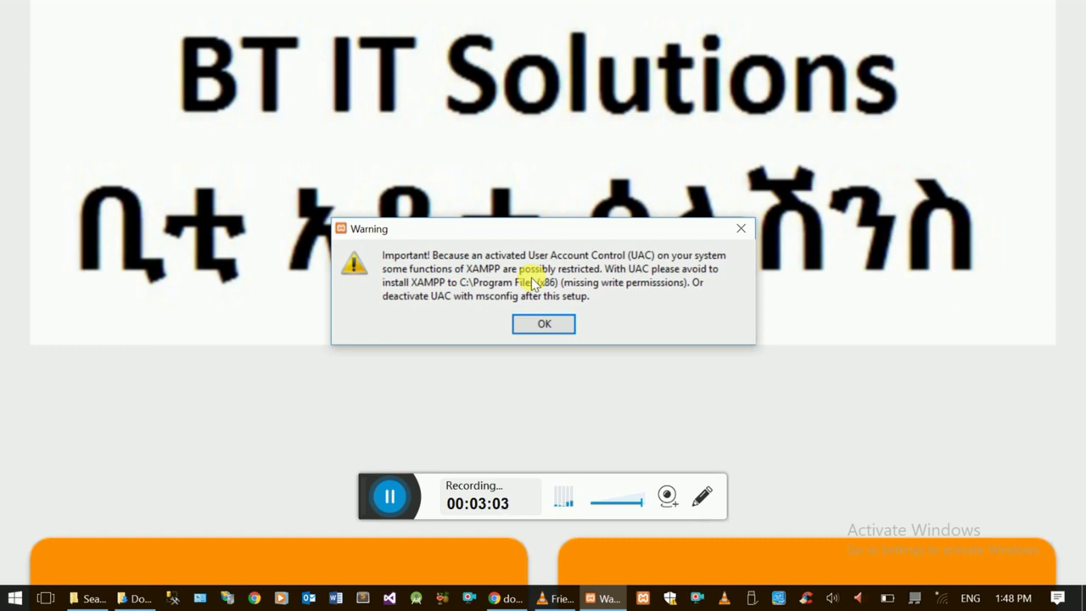
{"action": "left_click", "coordinate": [563, 323]}
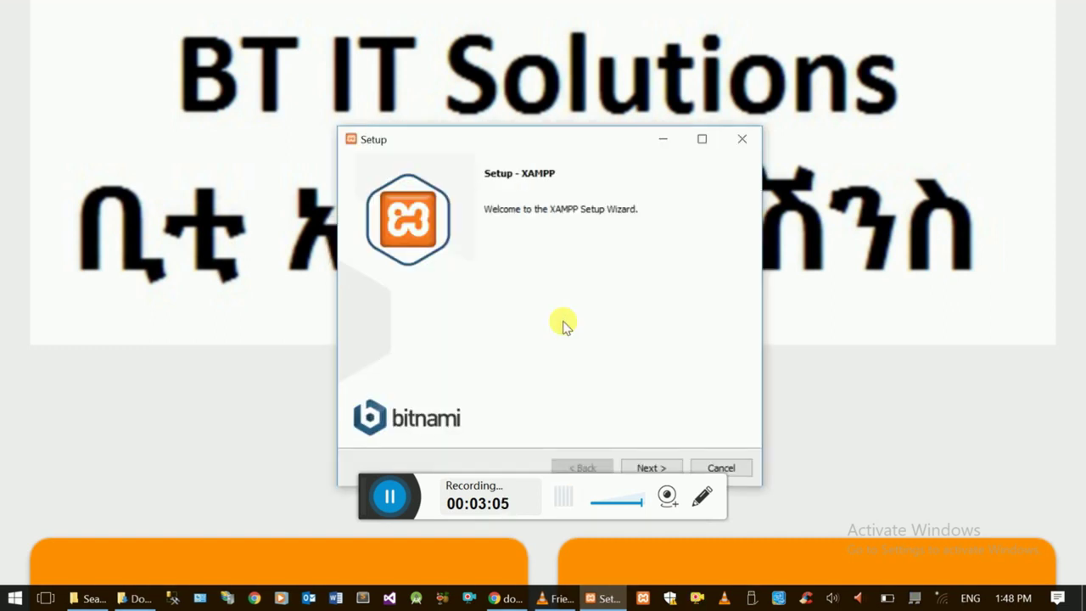
{"action": "left_click", "coordinate": [650, 467]}
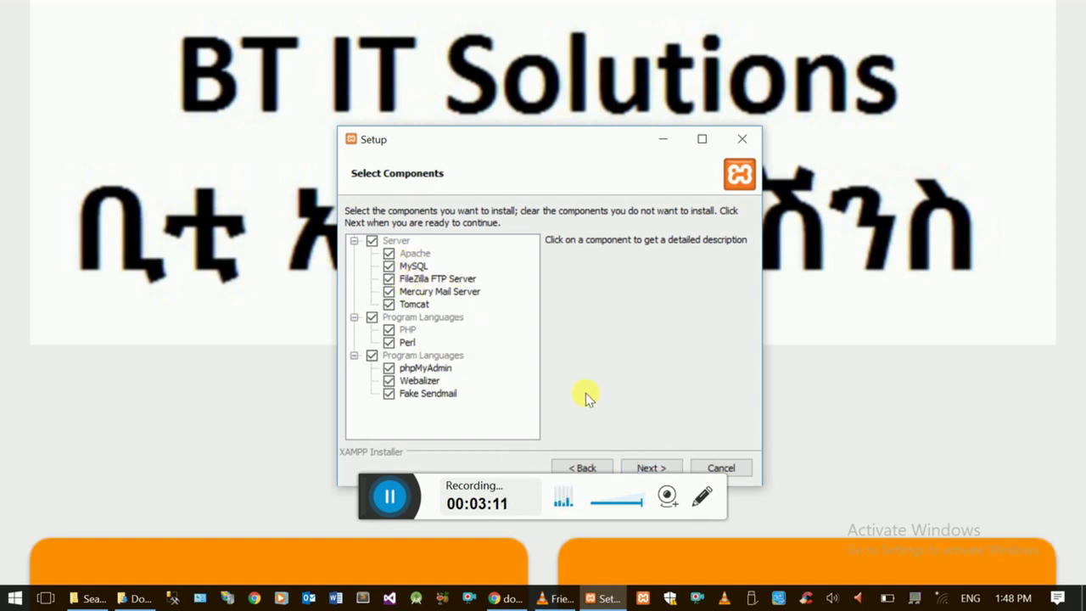
{"action": "left_click", "coordinate": [676, 469]}
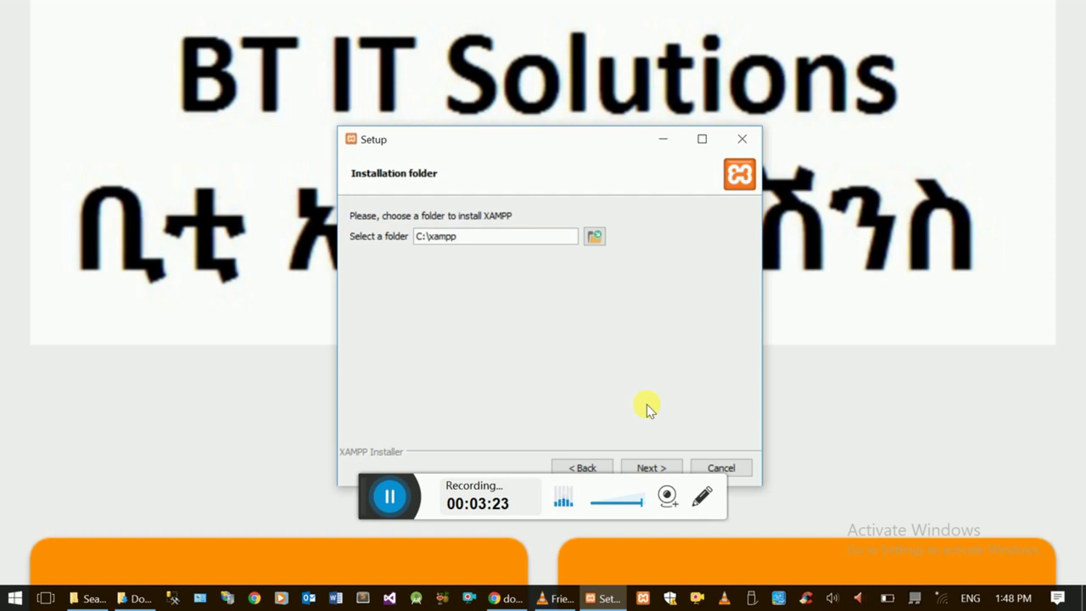
{"action": "left_click", "coordinate": [735, 468]}
{"action": "left_click", "coordinate": [517, 304]}
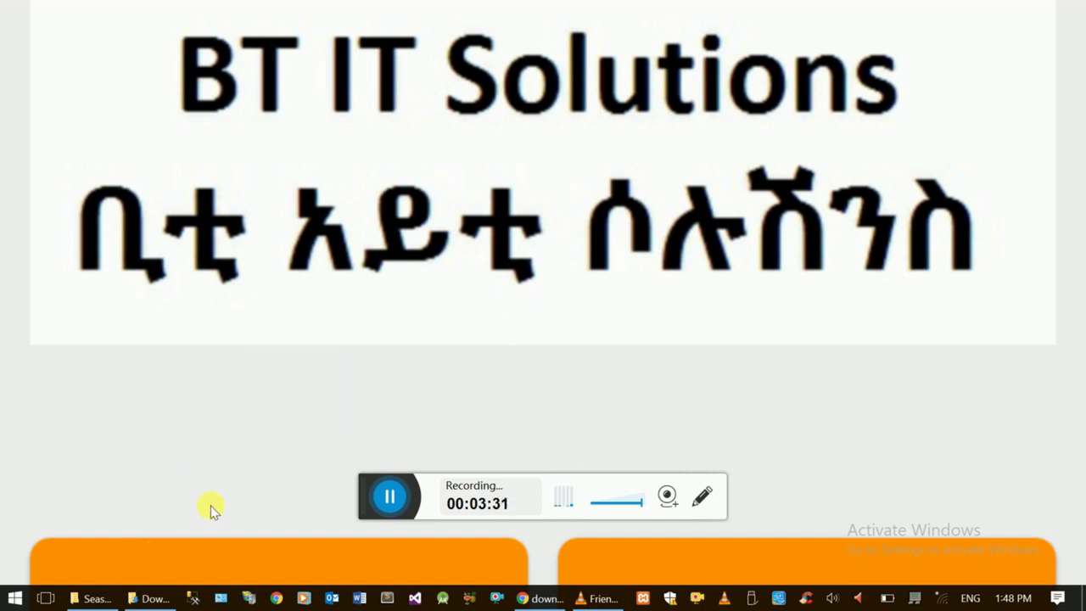
- Open a maximized File Explorer window and browse into C:\xampp on Local Disk (C:)
{"action": "key", "text": "super+e"}
{"action": "key", "text": "alt+space"}
{"action": "key", "text": "x"}
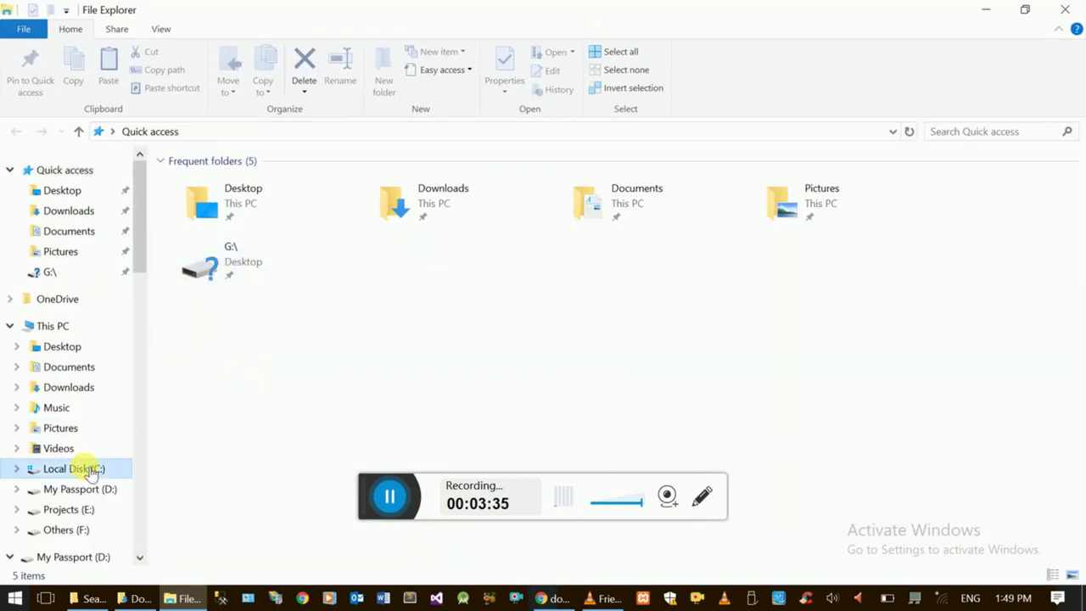
{"action": "left_click", "coordinate": [85, 468]}
{"action": "double_click", "coordinate": [257, 201]}
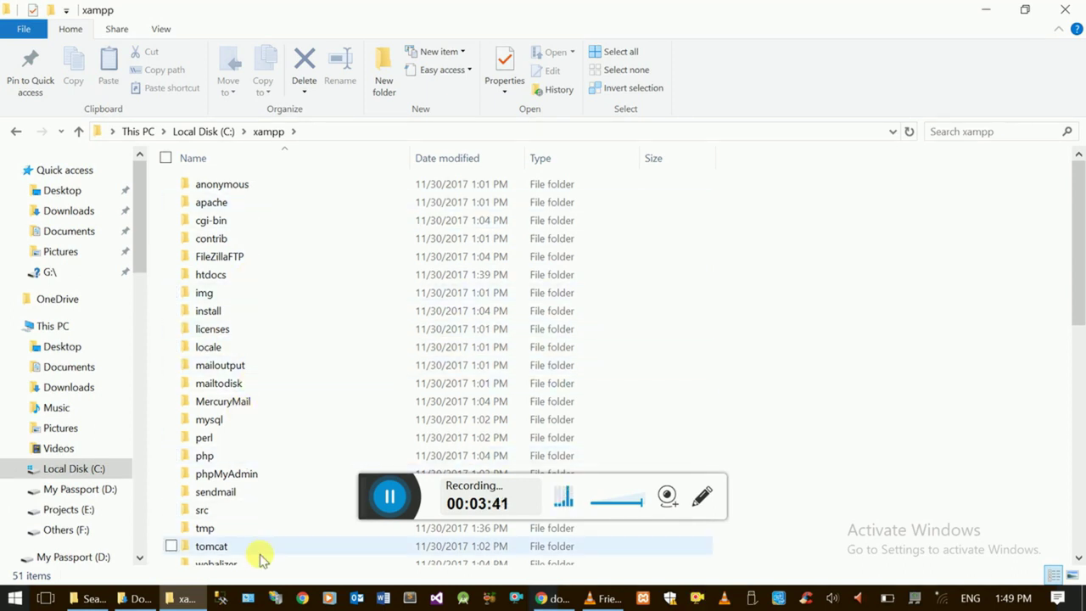
- Minimize the xampp window, return to Downloads, and select wordpress-4.9.1.zip
{"action": "left_click", "coordinate": [184, 598]}
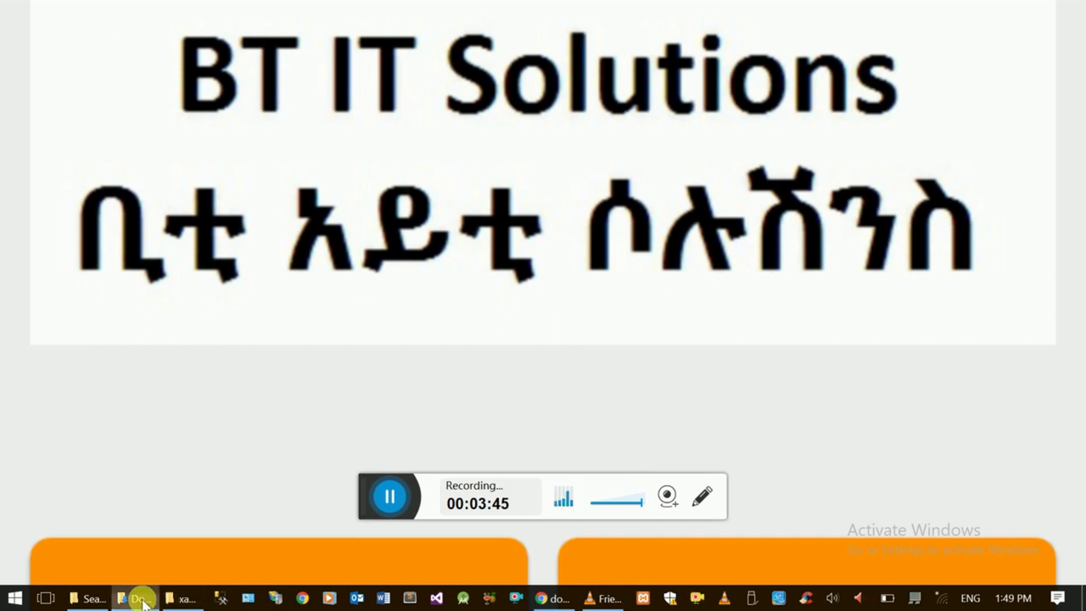
{"action": "left_click", "coordinate": [142, 600]}
{"action": "left_click", "coordinate": [273, 203]}
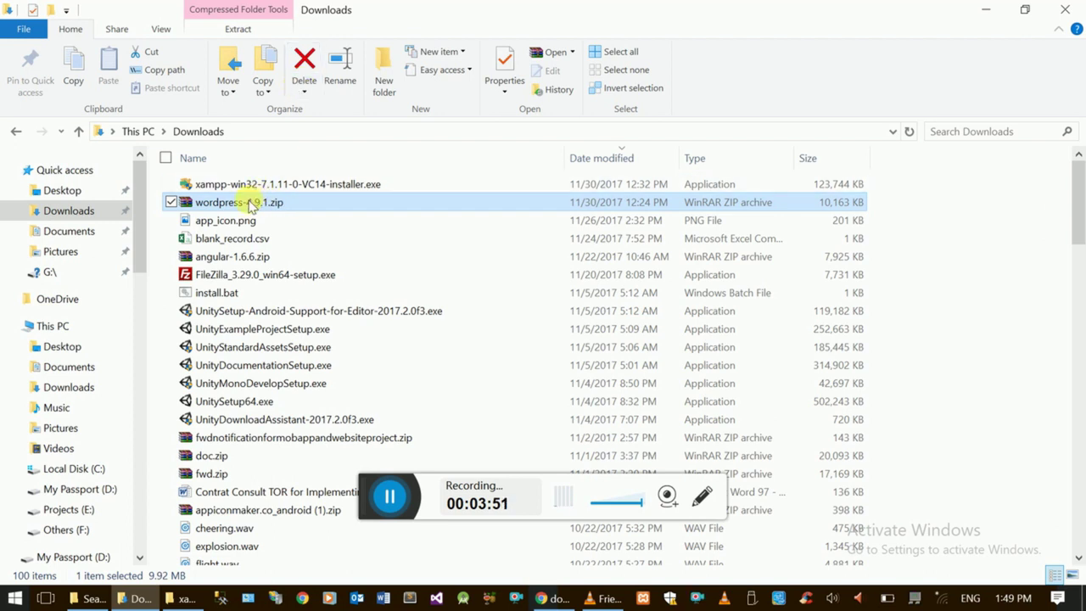
- Open the existing wordpress-4.9.1 folder in Downloads without extracting the zip
{"action": "right_click", "coordinate": [252, 206]}
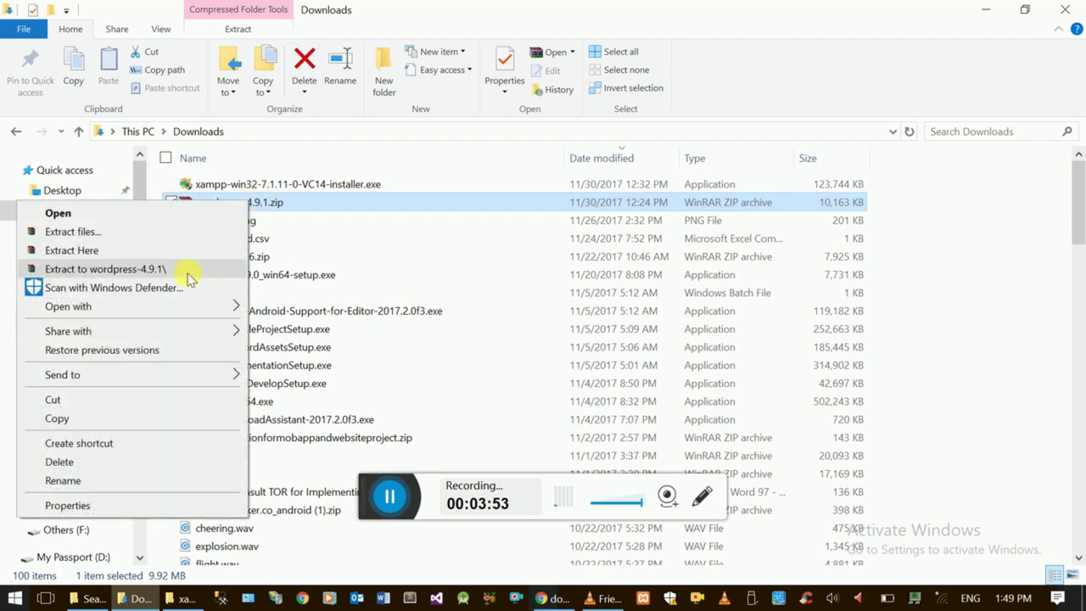
{"action": "left_click", "coordinate": [390, 253]}
{"action": "left_click", "coordinate": [395, 257]}
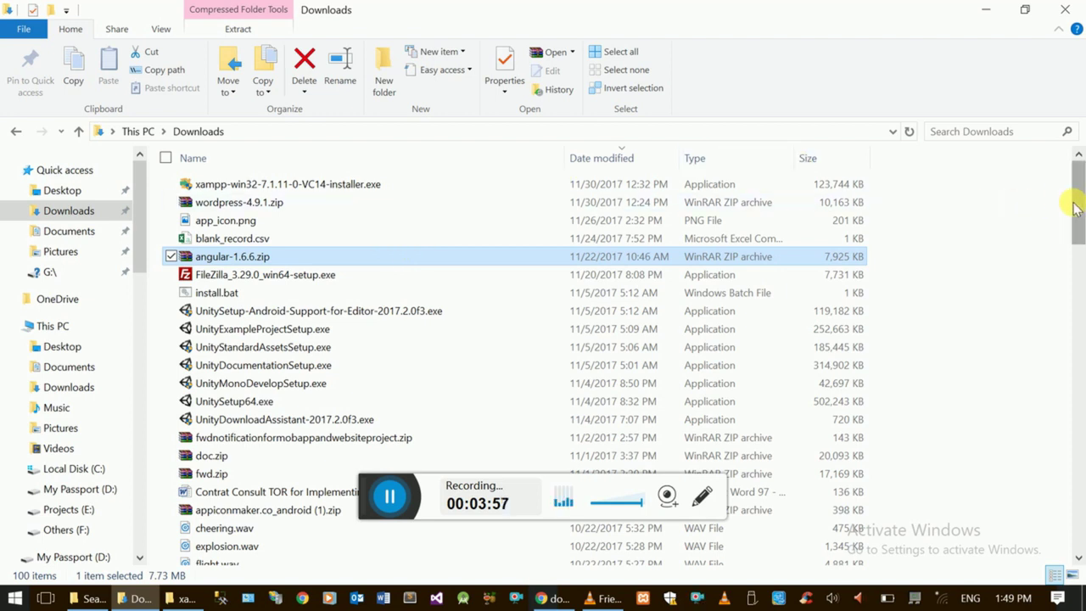
{"action": "left_click_drag", "start_coordinate": [1078, 209], "coordinate": [1075, 341]}
{"action": "left_click", "coordinate": [287, 183]}
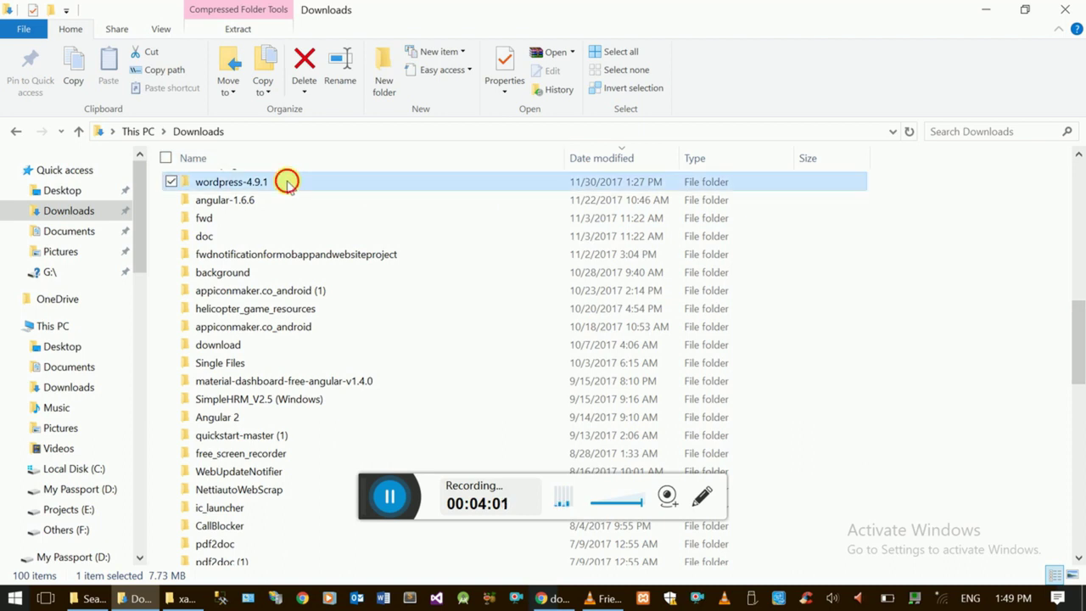
{"action": "double_click", "coordinate": [287, 182]}
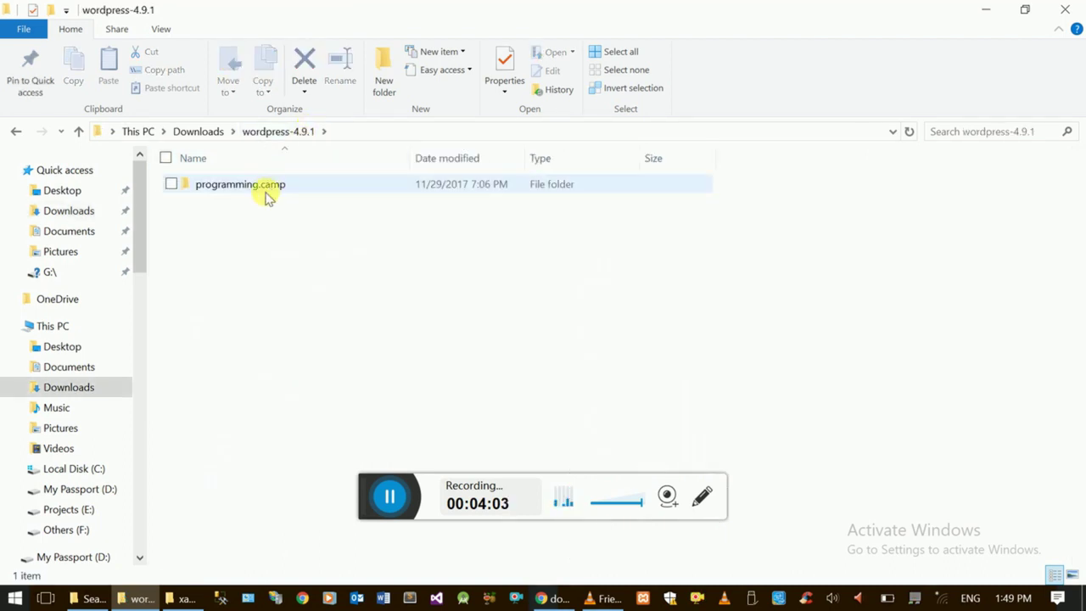
- Start renaming the programming.camp subfolder, then cancel, keeping its name
{"action": "left_click", "coordinate": [265, 185]}
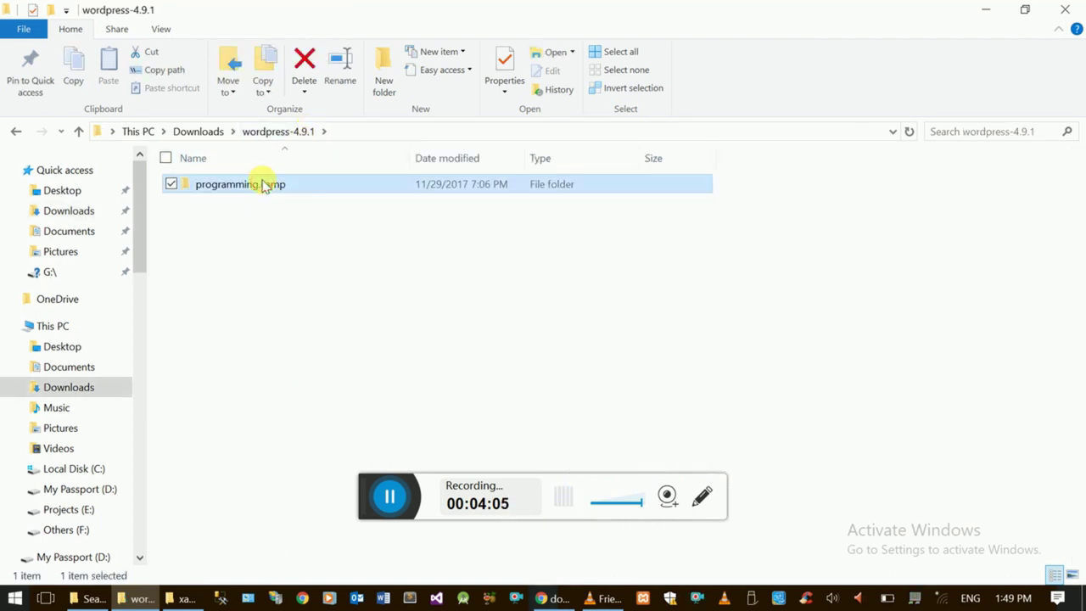
{"action": "key", "text": "ctrl+f"}
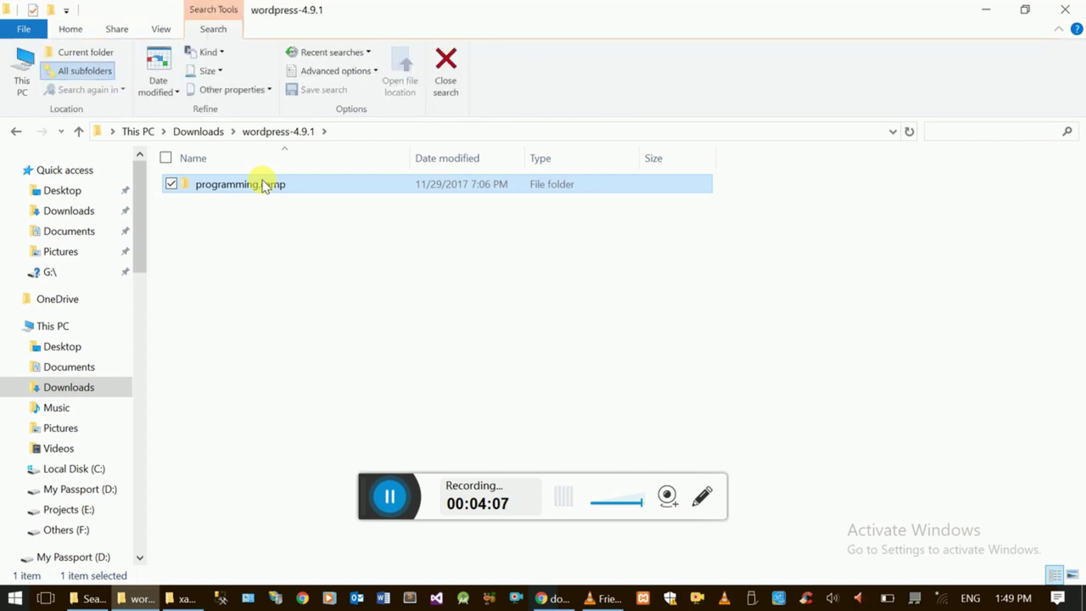
{"action": "left_click", "coordinate": [251, 191]}
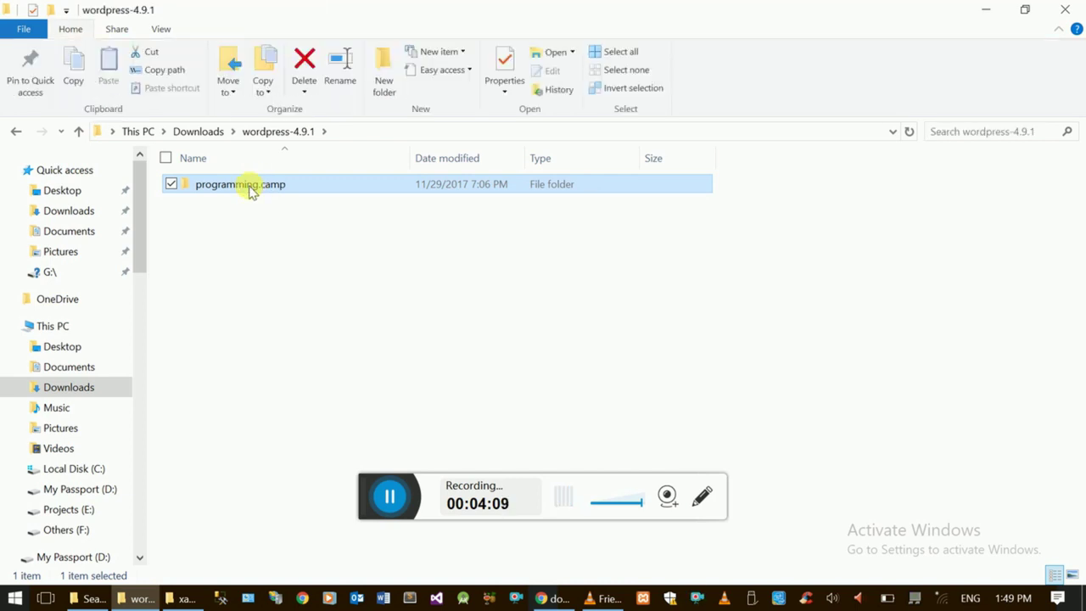
{"action": "left_click", "coordinate": [251, 191]}
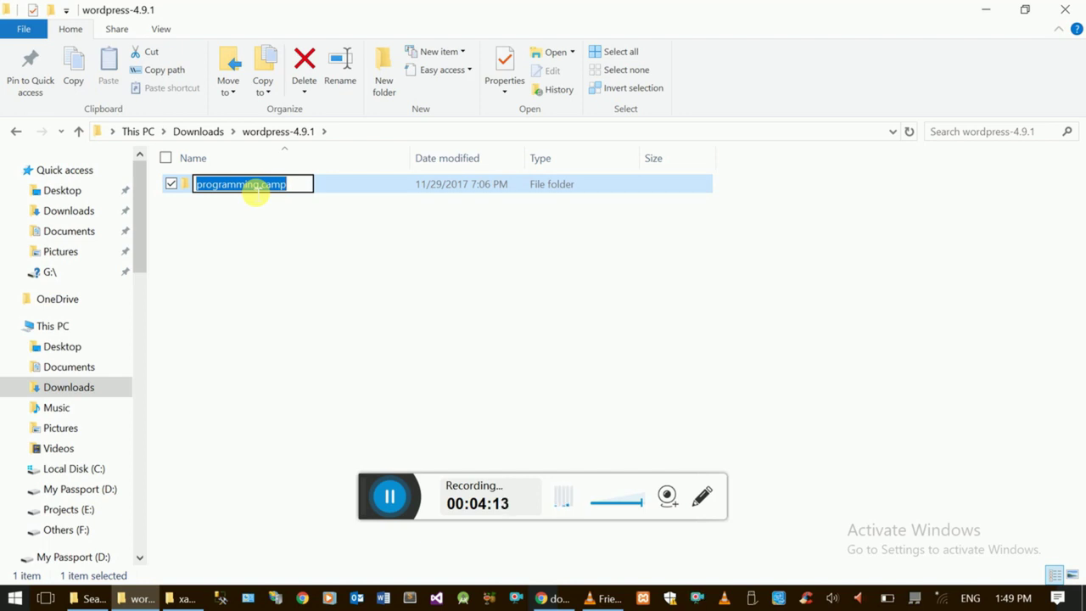
{"action": "key", "text": "Return"}
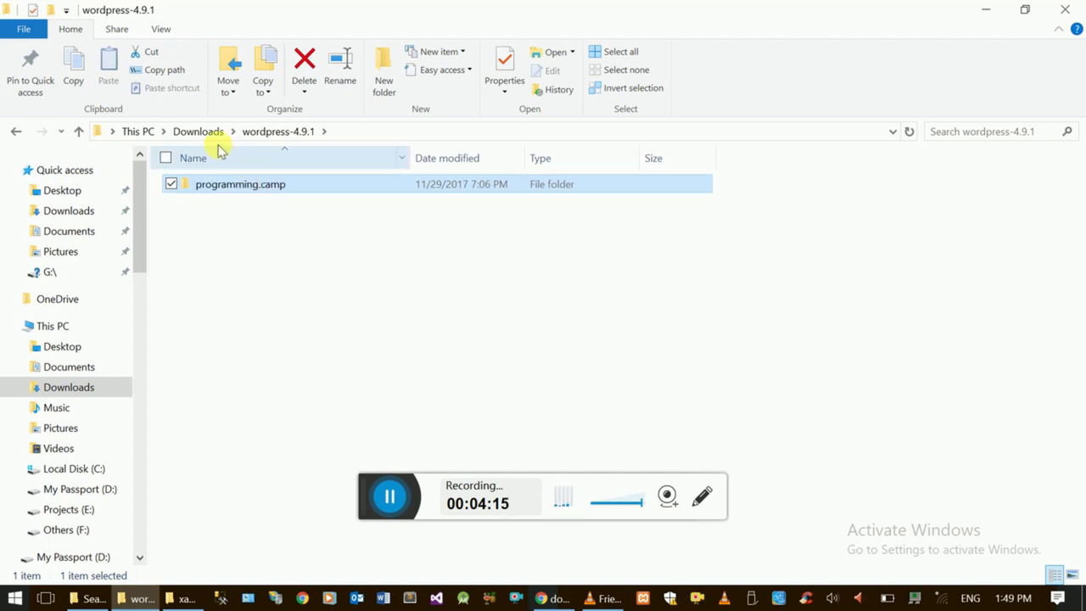
- Delete the old wordpress-4.9.1 folder and extract wordpress-4.9.1.zip to wordpress-4.9.1\
{"action": "left_click", "coordinate": [211, 133]}
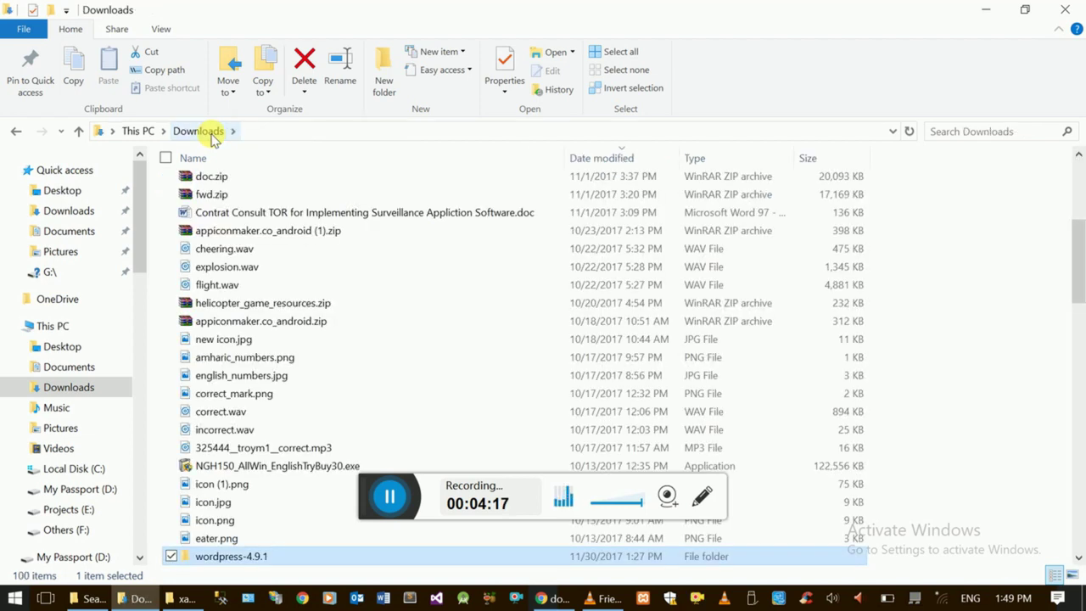
{"action": "key", "text": "Delete"}
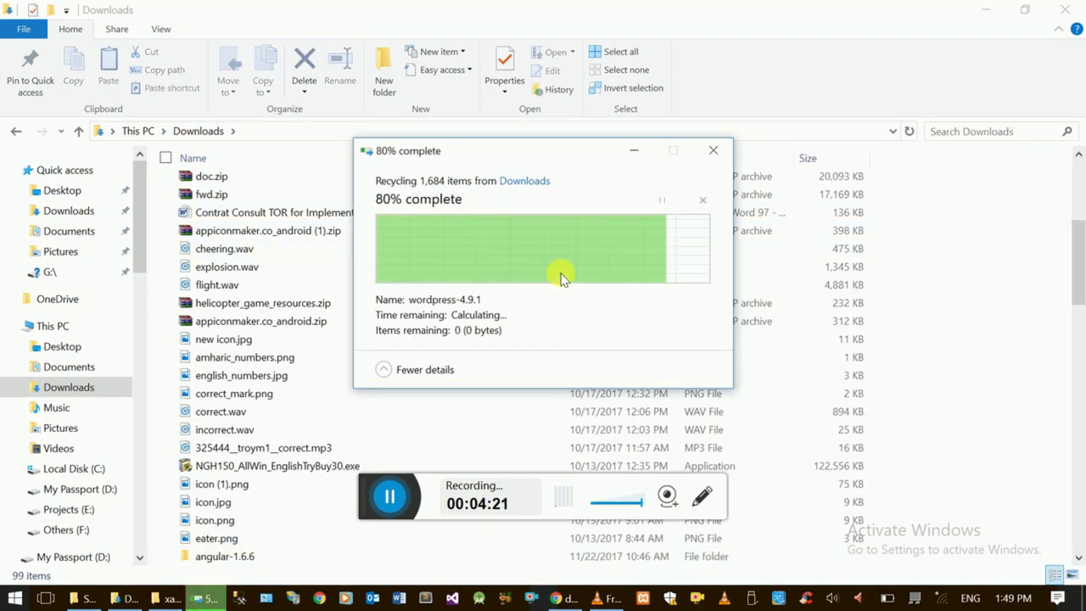
{"action": "left_click_drag", "start_coordinate": [1077, 263], "coordinate": [1077, 165]}
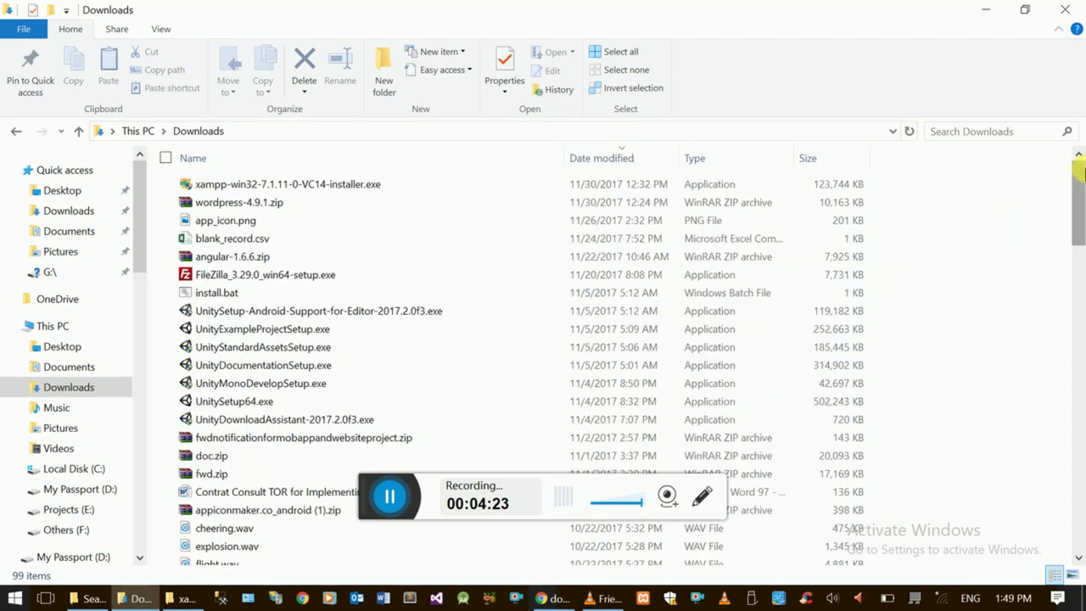
{"action": "right_click", "coordinate": [252, 205]}
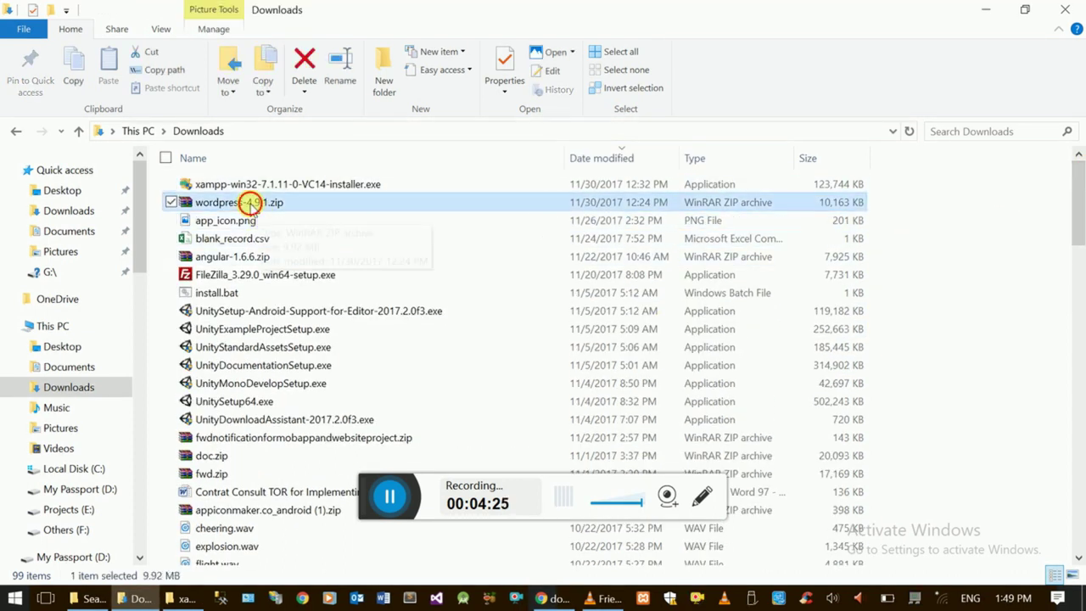
{"action": "left_click", "coordinate": [107, 272]}
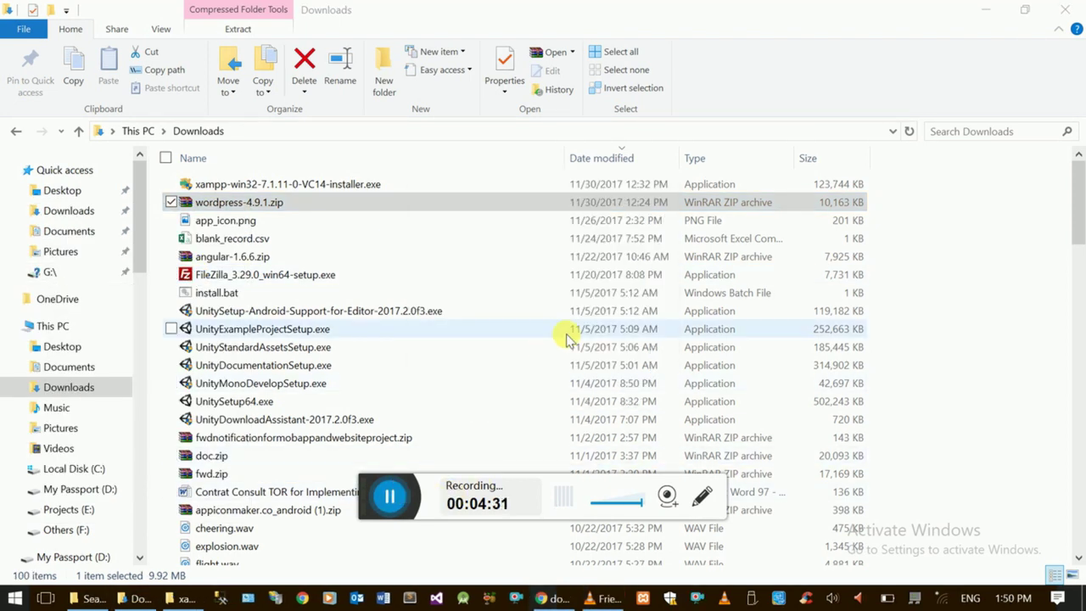
- Sort Downloads by name and open the newly extracted wordpress-4.9.1 folder
{"action": "left_click_drag", "start_coordinate": [1078, 206], "coordinate": [1056, 307]}
{"action": "left_click", "coordinate": [379, 415]}
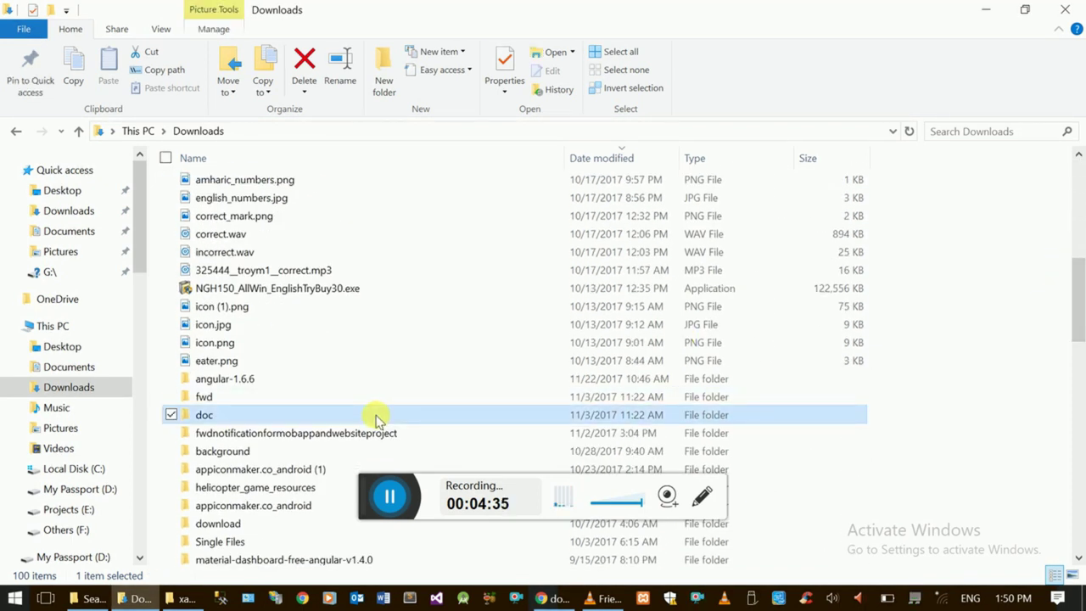
{"action": "key", "text": "w"}
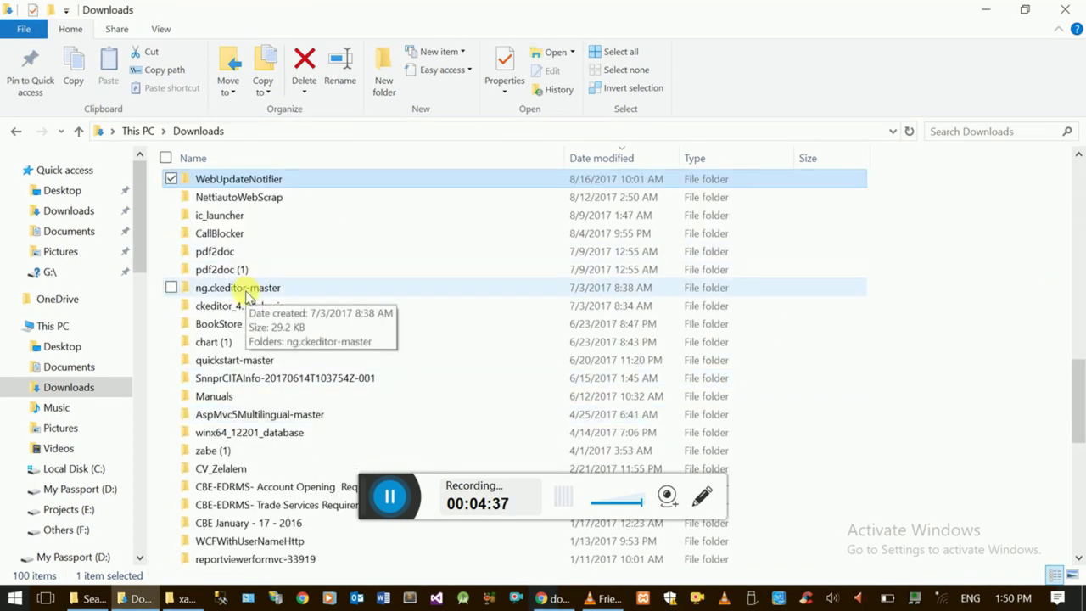
{"action": "left_click", "coordinate": [500, 159]}
{"action": "key", "text": "w"}
{"action": "key", "text": "o"}
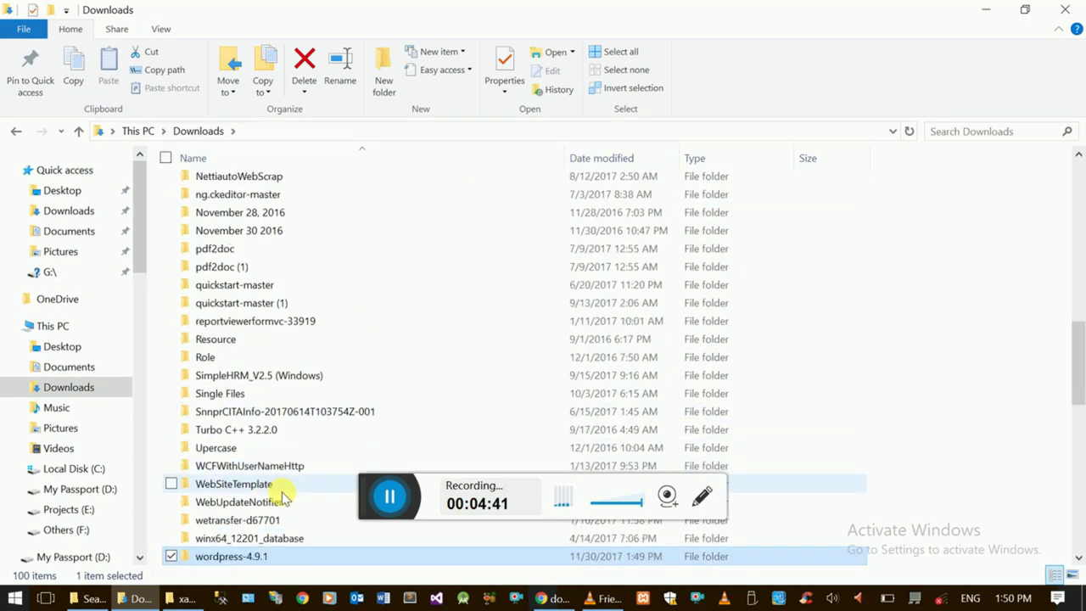
{"action": "key", "text": "End"}
{"action": "double_click", "coordinate": [281, 484]}
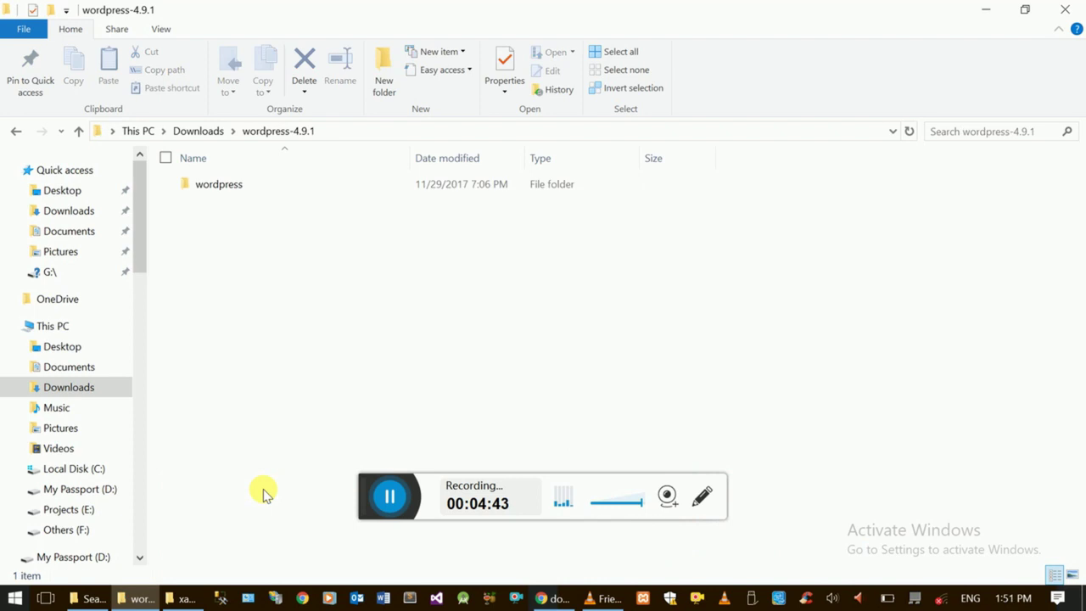
- Check the 19 core files inside the wordpress subfolder, then start renaming that folder
{"action": "double_click", "coordinate": [233, 190]}
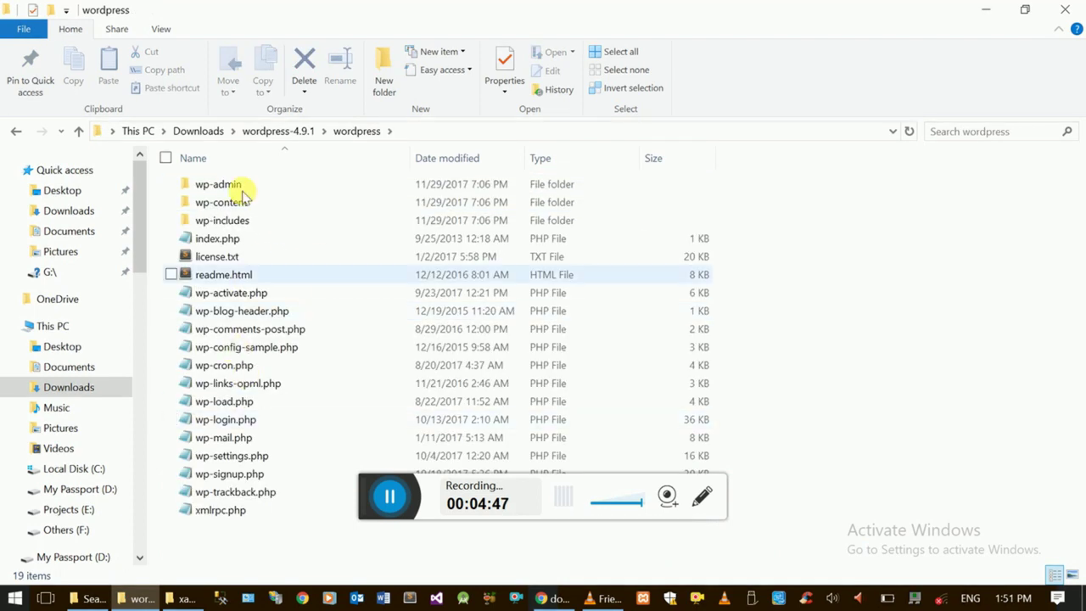
{"action": "left_click", "coordinate": [294, 131]}
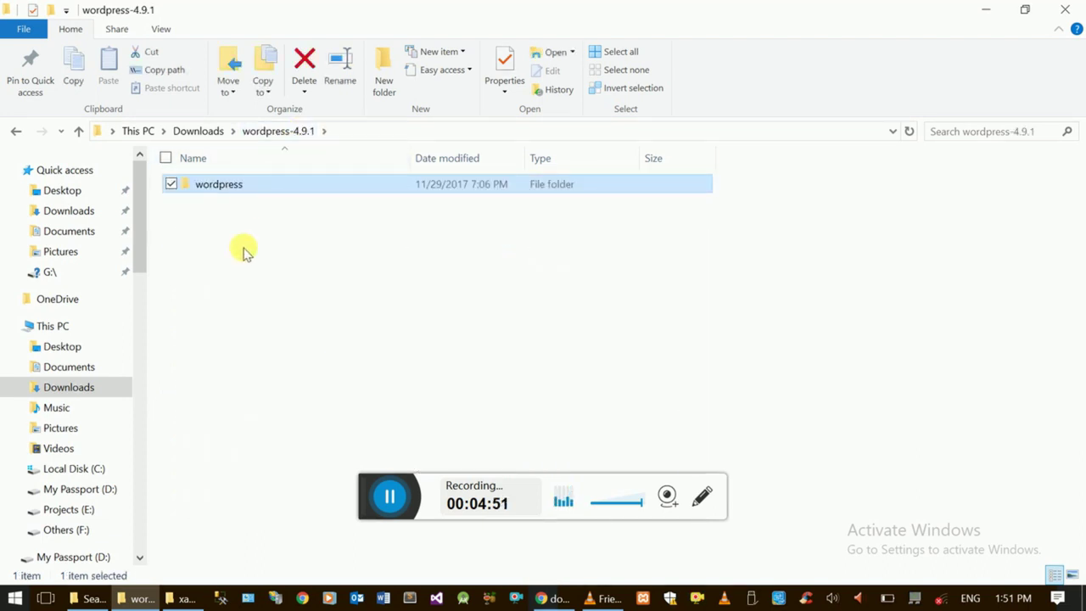
{"action": "left_click", "coordinate": [224, 192]}
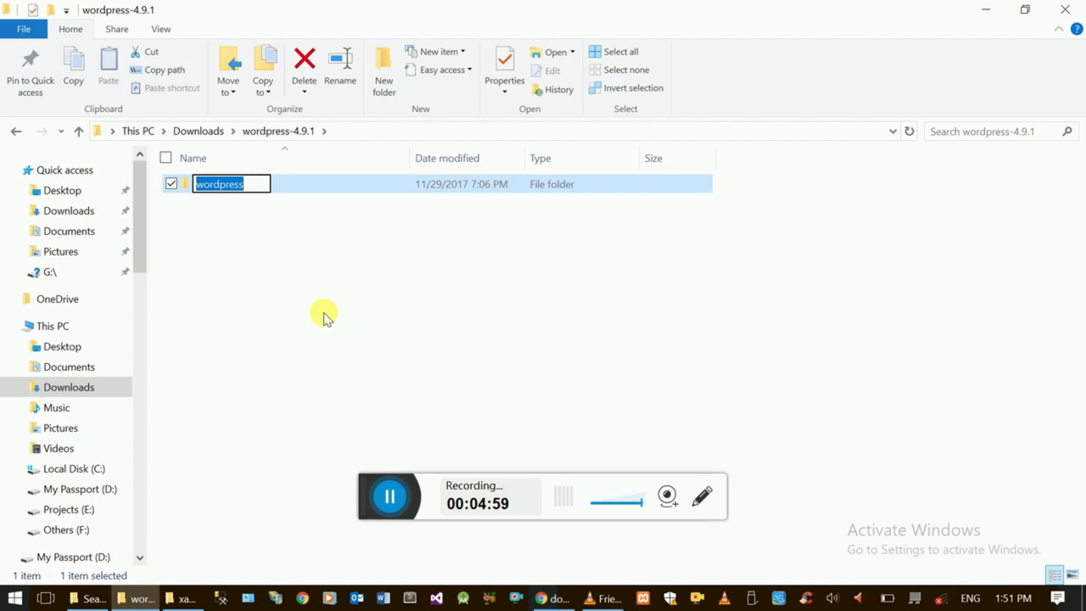
- Rename the wordpress folder to programming.camp and copy it to the clipboard
{"action": "type", "text": "programmin"}
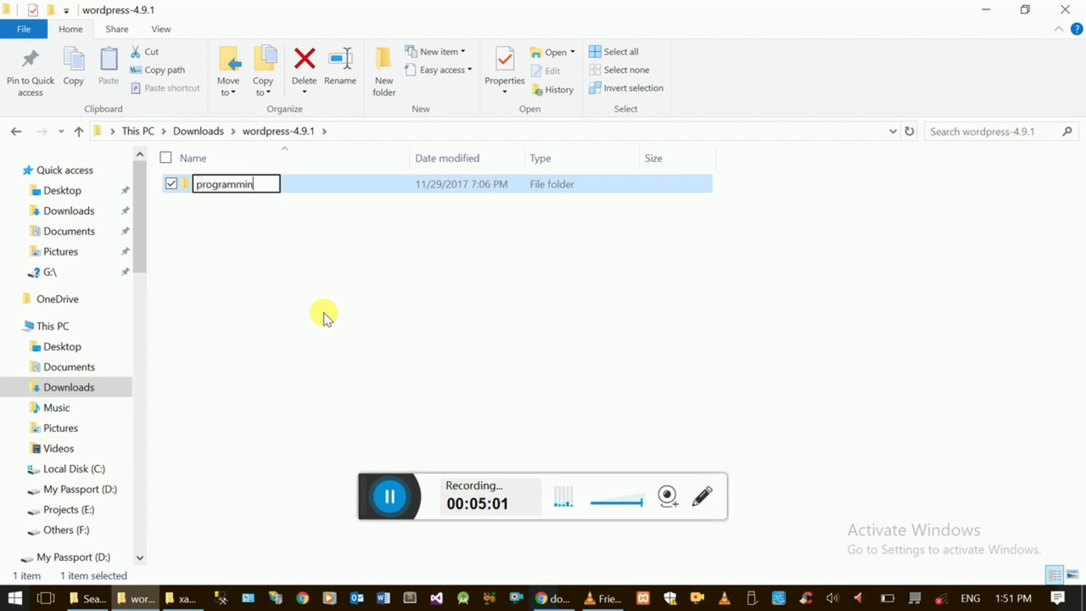
{"action": "type", "text": "g.camp"}
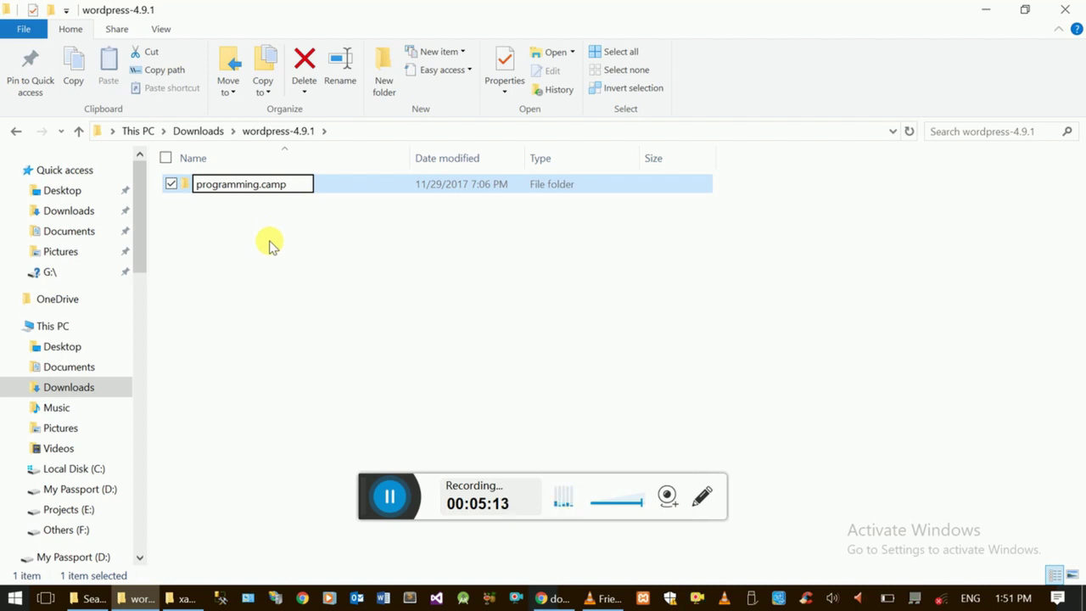
{"action": "left_click", "coordinate": [298, 258]}
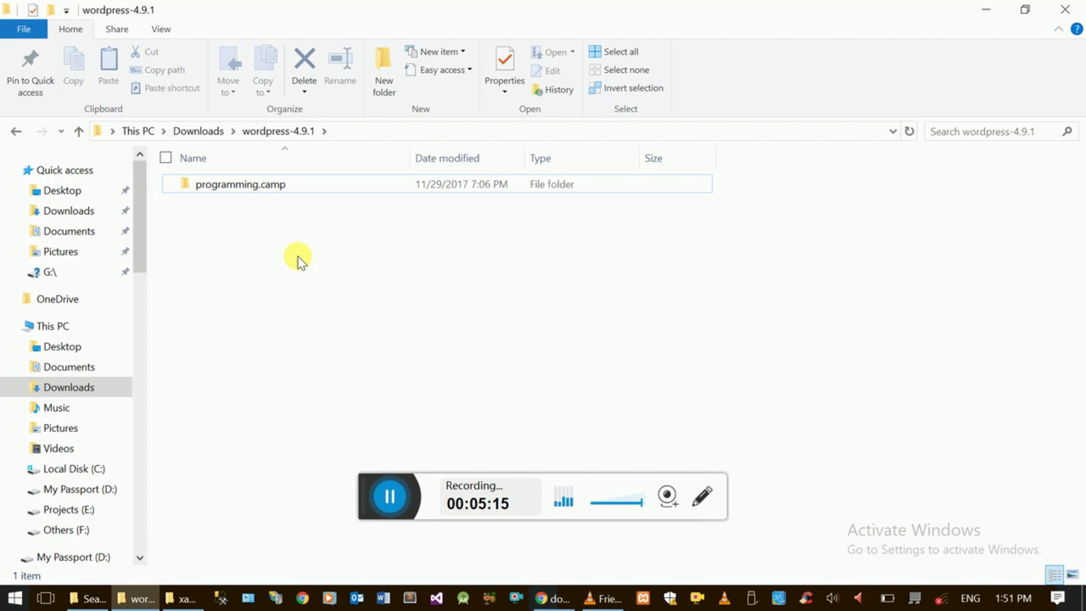
{"action": "left_click", "coordinate": [266, 190]}
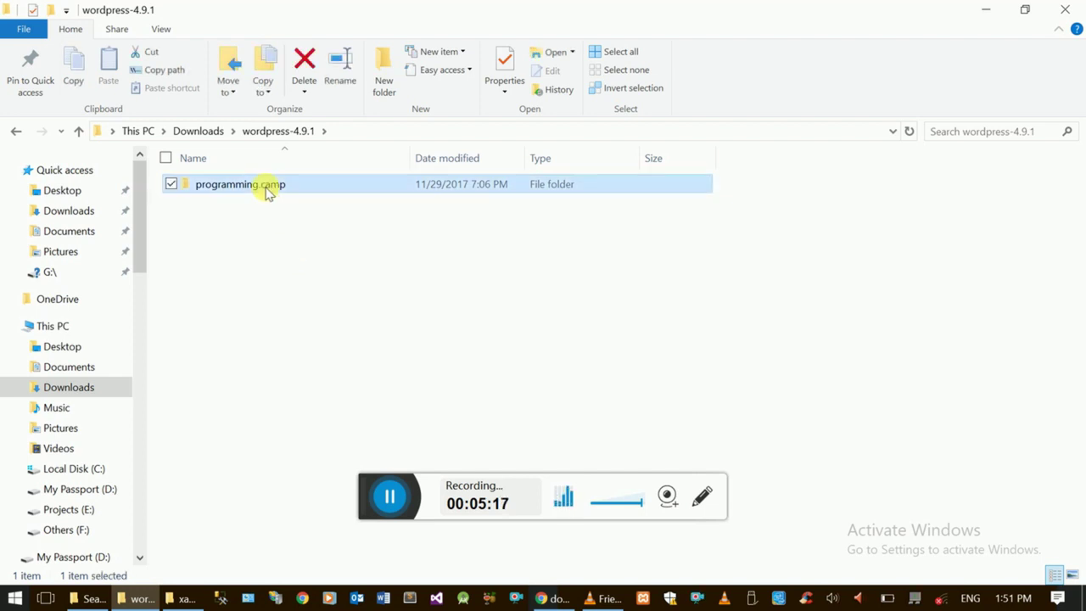
{"action": "key", "text": "ctrl+c"}
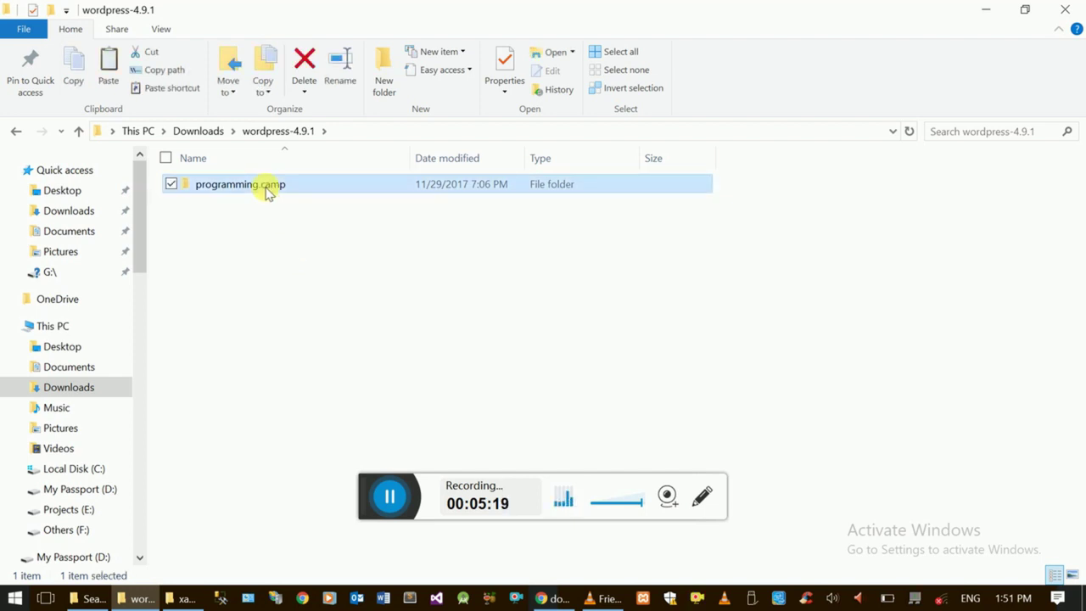
{"action": "right_click", "coordinate": [266, 188]}
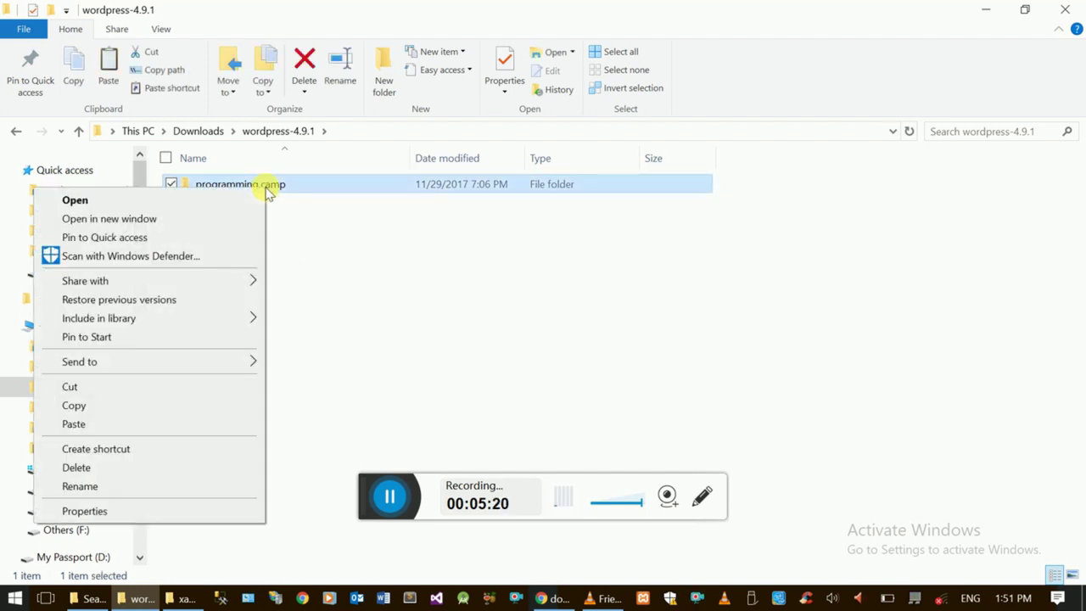
{"action": "left_click", "coordinate": [163, 406]}
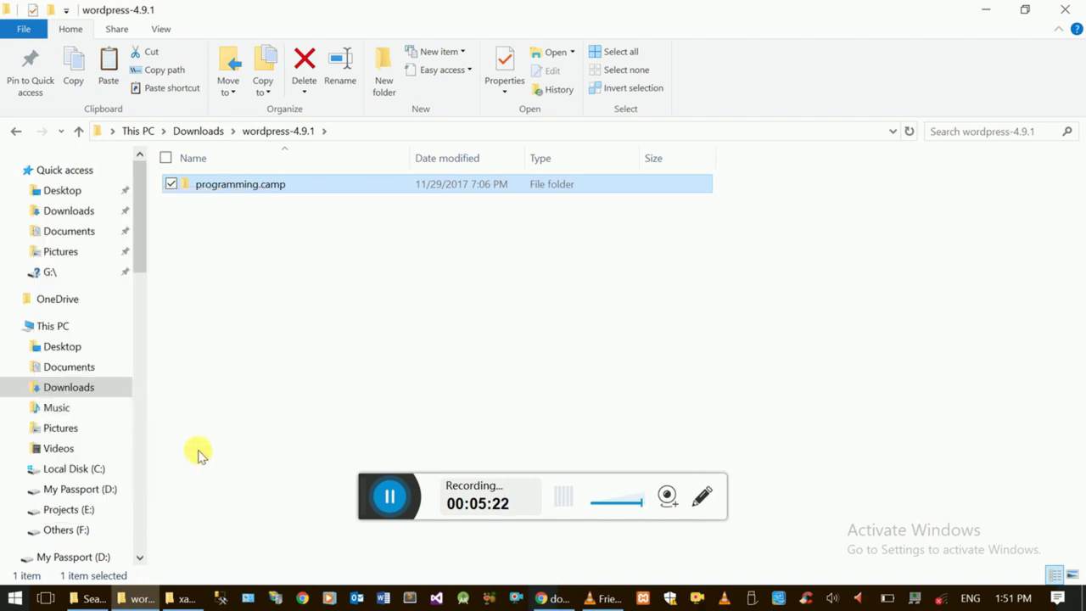
{"action": "left_click", "coordinate": [185, 598]}
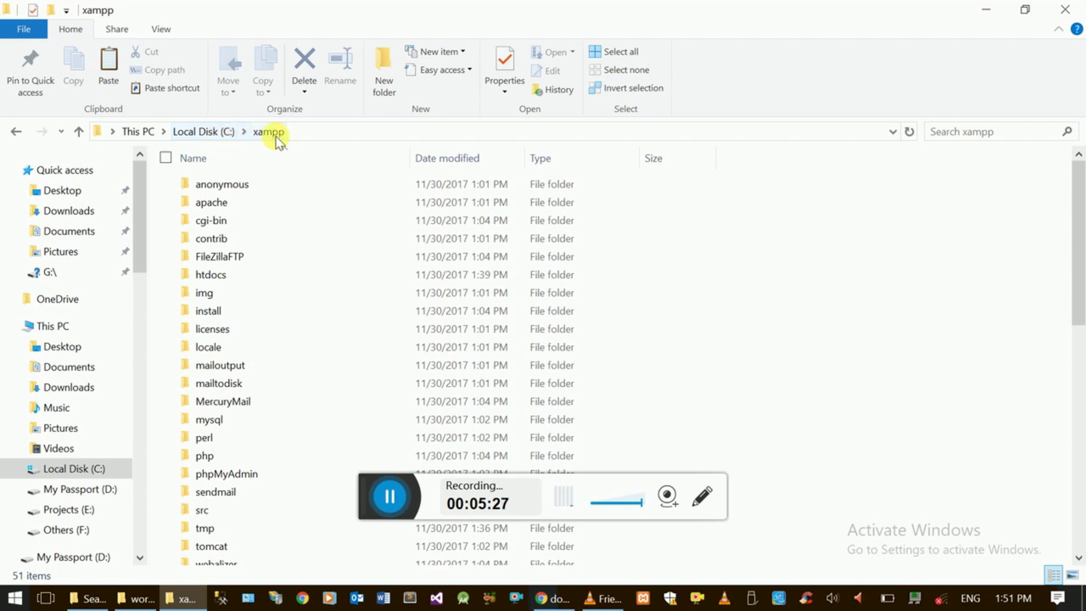
- Paste the programming.camp folder into C:\xampp\htdocs, copying its 1,683 items
{"action": "double_click", "coordinate": [212, 275]}
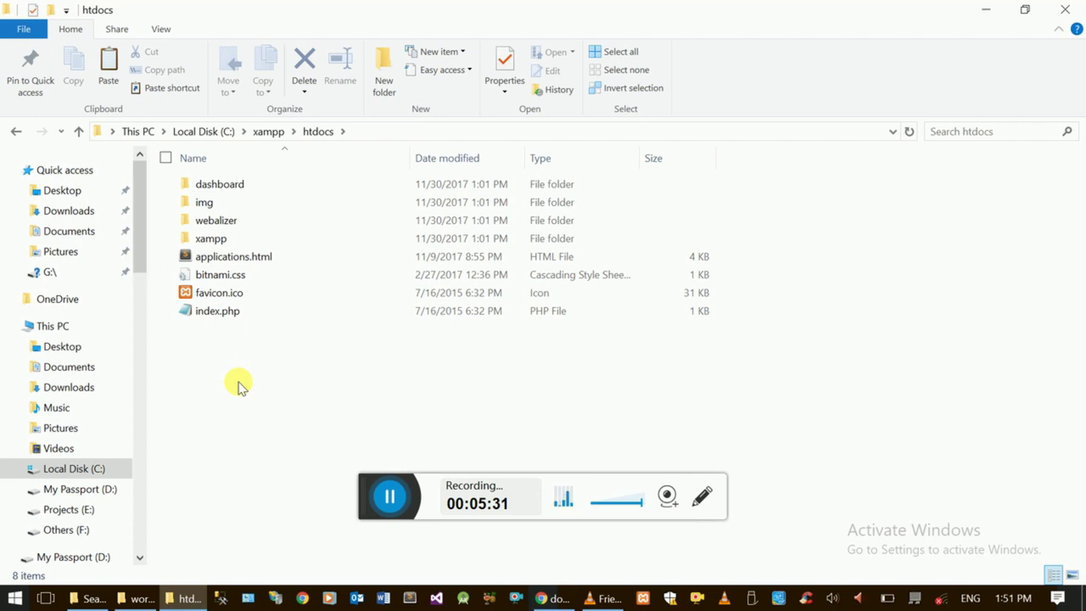
{"action": "key", "text": "ctrl+v"}
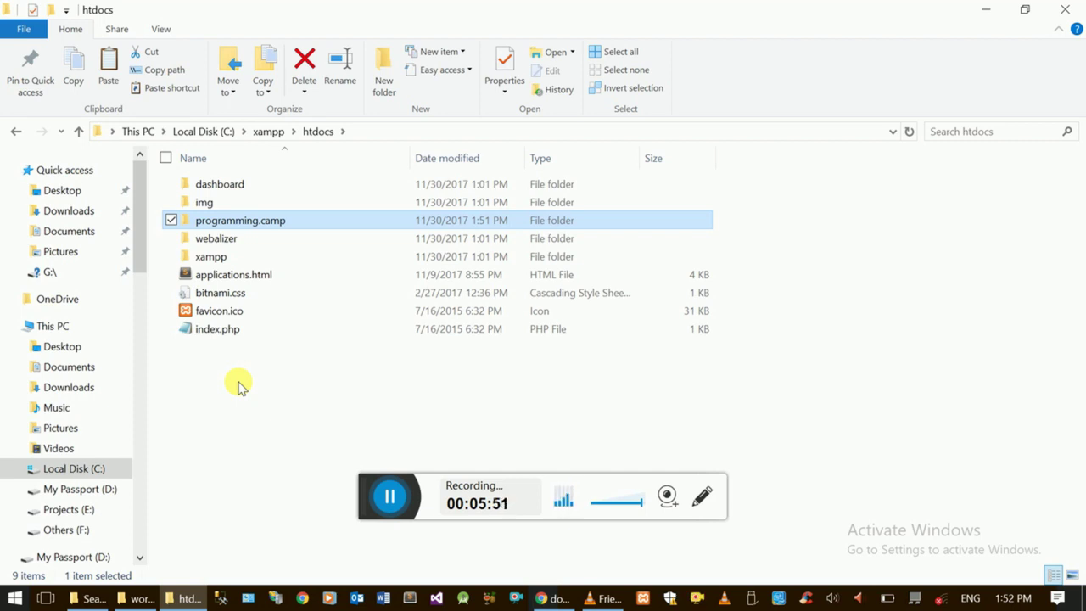
{"action": "left_click", "coordinate": [197, 393]}
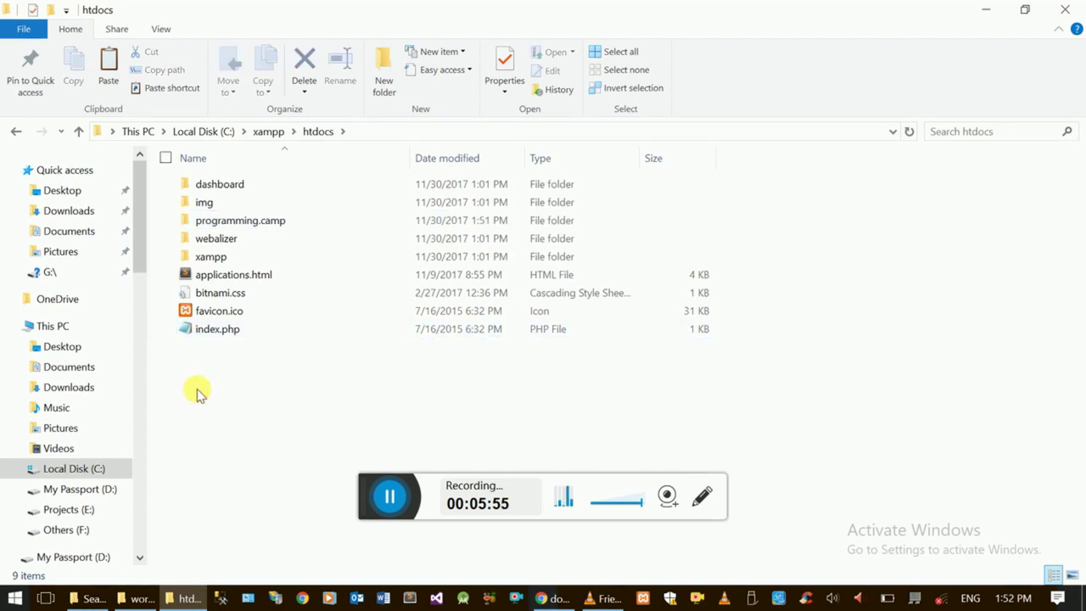
- Rename wp-config-sample.php to wp-config.php inside htdocs\programming.camp
{"action": "double_click", "coordinate": [248, 221]}
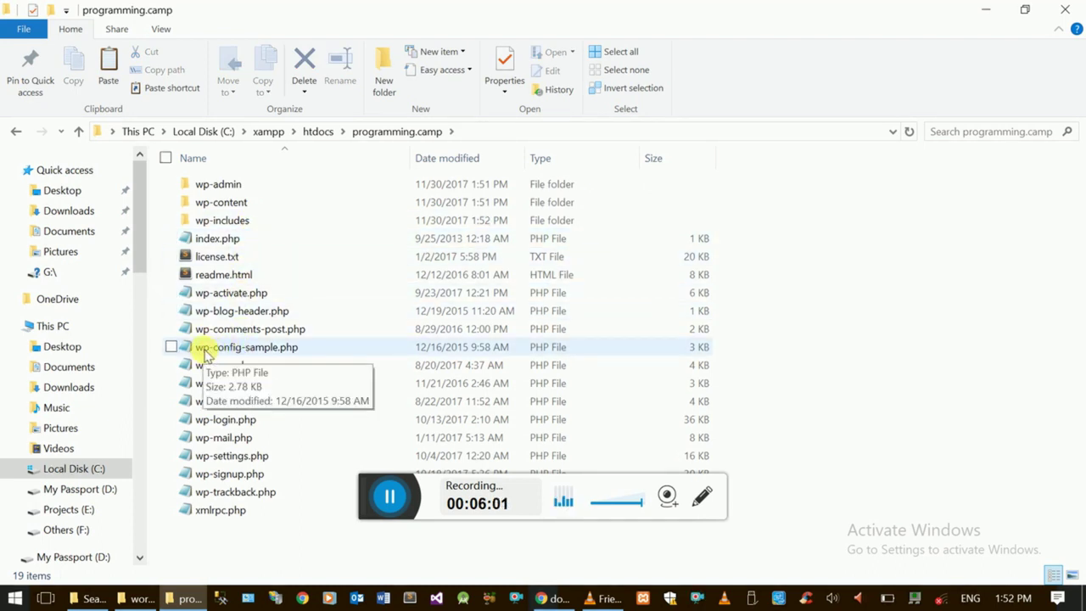
{"action": "left_click", "coordinate": [273, 354]}
{"action": "key", "text": "ctrl+c"}
{"action": "left_click", "coordinate": [280, 351]}
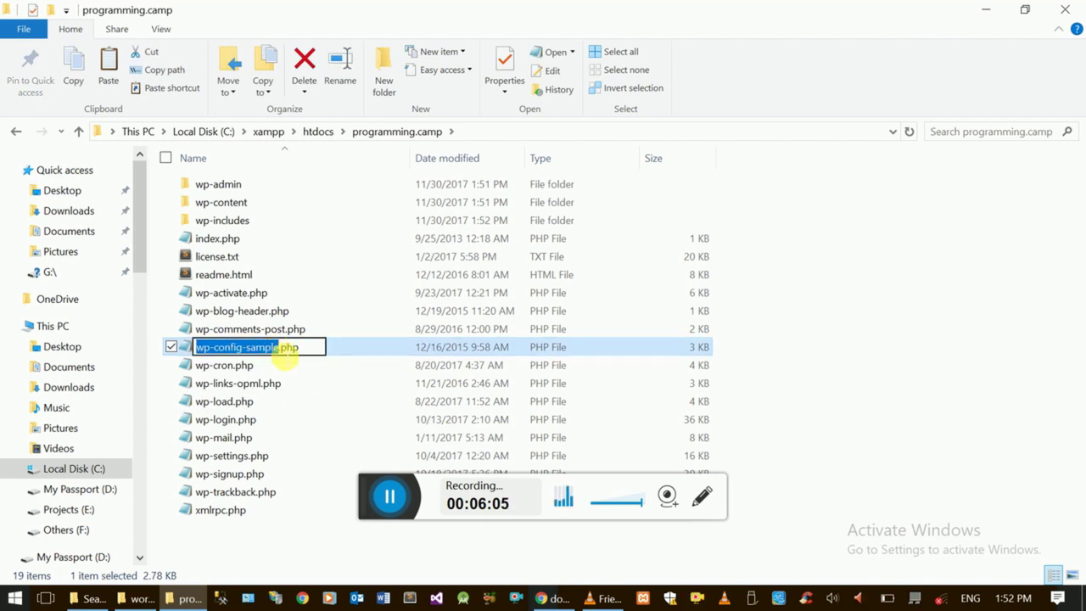
{"action": "left_click", "coordinate": [278, 349]}
{"action": "key", "text": "BackSpace"}
{"action": "key", "text": "BackSpace"}
{"action": "key", "text": "BackSpace"}
{"action": "key", "text": "BackSpace"}
{"action": "key", "text": "BackSpace"}
{"action": "key", "text": "BackSpace"}
{"action": "key", "text": "BackSpace"}
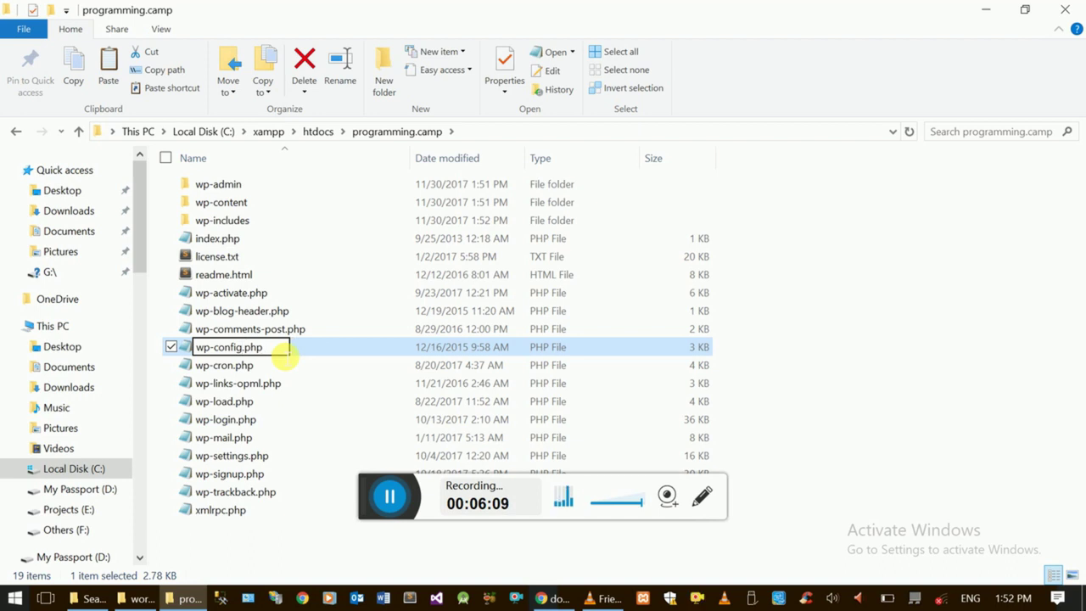
{"action": "key", "text": "Return"}
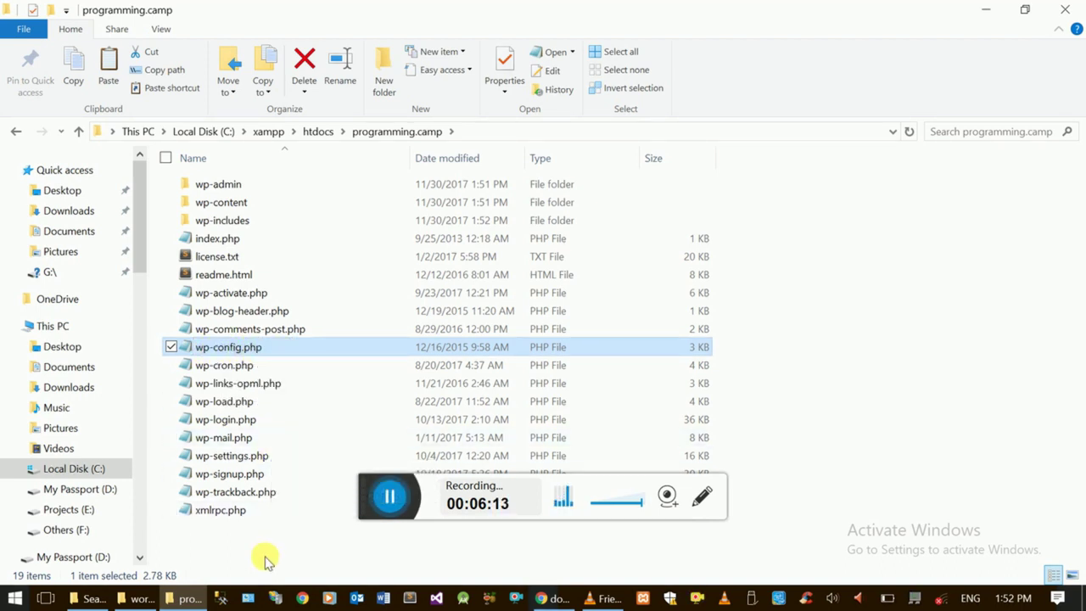
{"action": "left_click", "coordinate": [265, 559]}
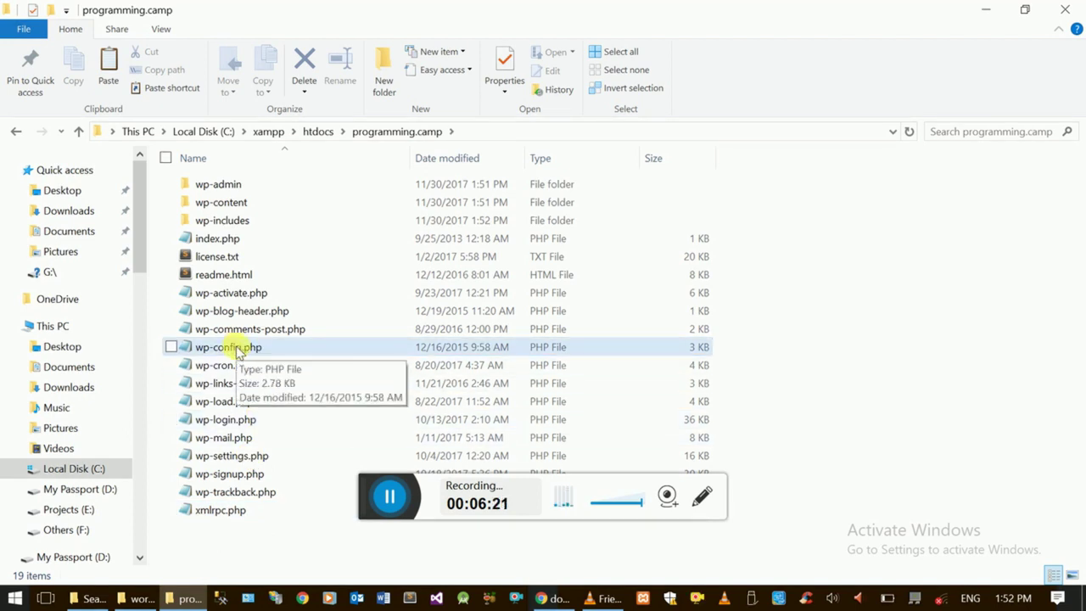
- Minimize both File Explorer windows and bring the XAMPP Control Panel forward
{"action": "left_click", "coordinate": [188, 597]}
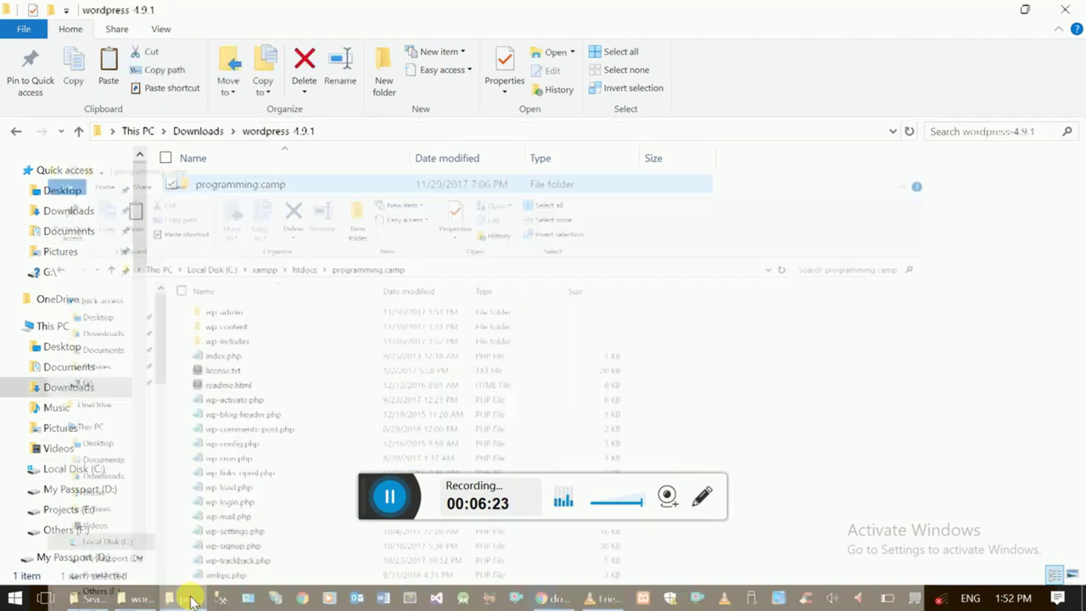
{"action": "left_click", "coordinate": [143, 597]}
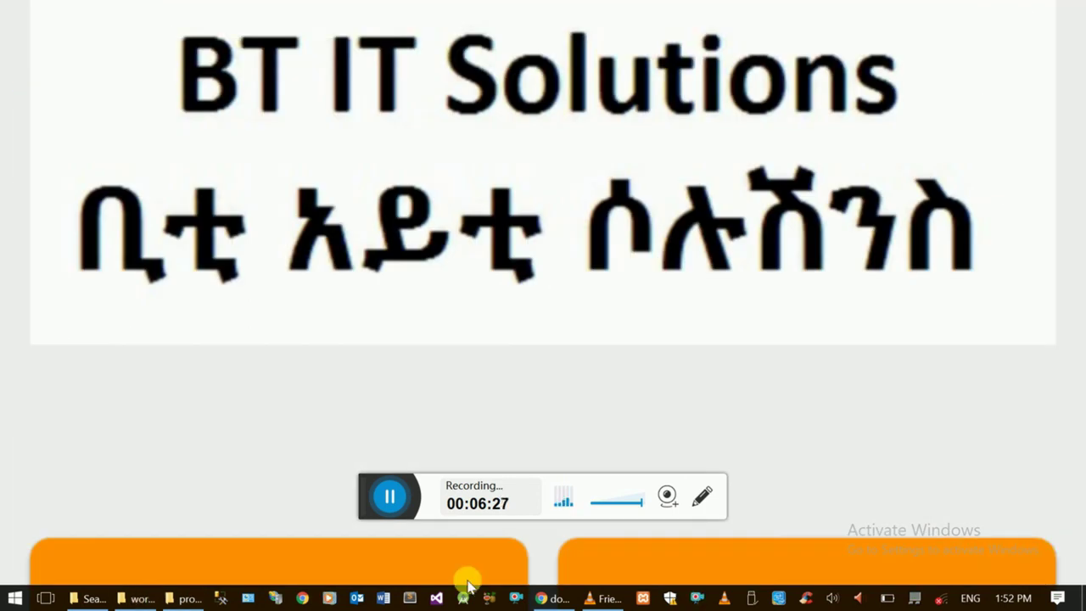
{"action": "left_click", "coordinate": [643, 597]}
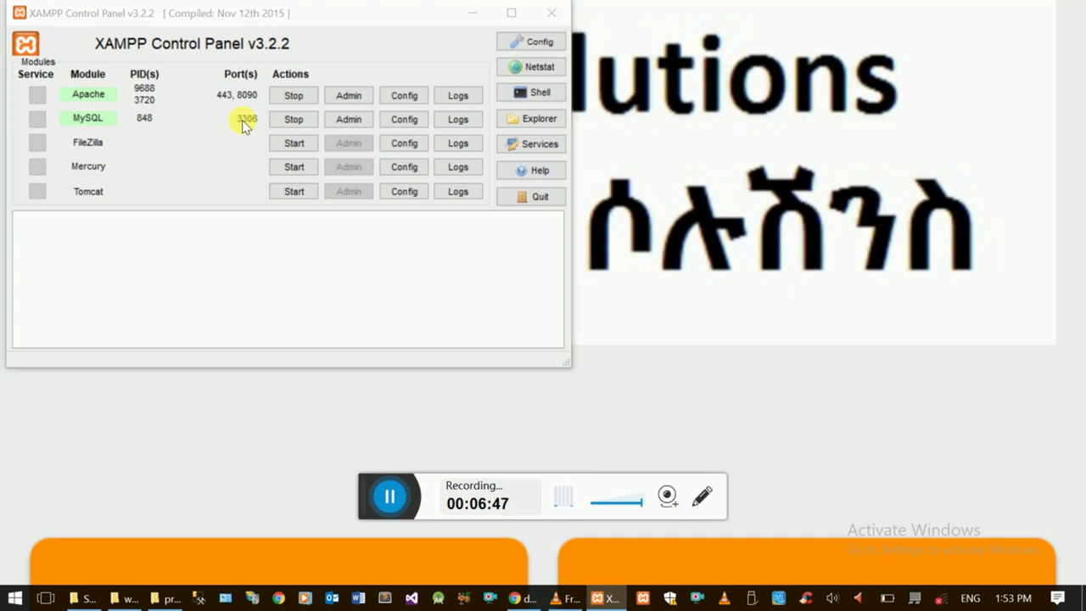
- Dismiss the Start search and show Apache's Config file list in XAMPP
{"action": "key", "text": "super"}
{"action": "type", "text": "iss"}
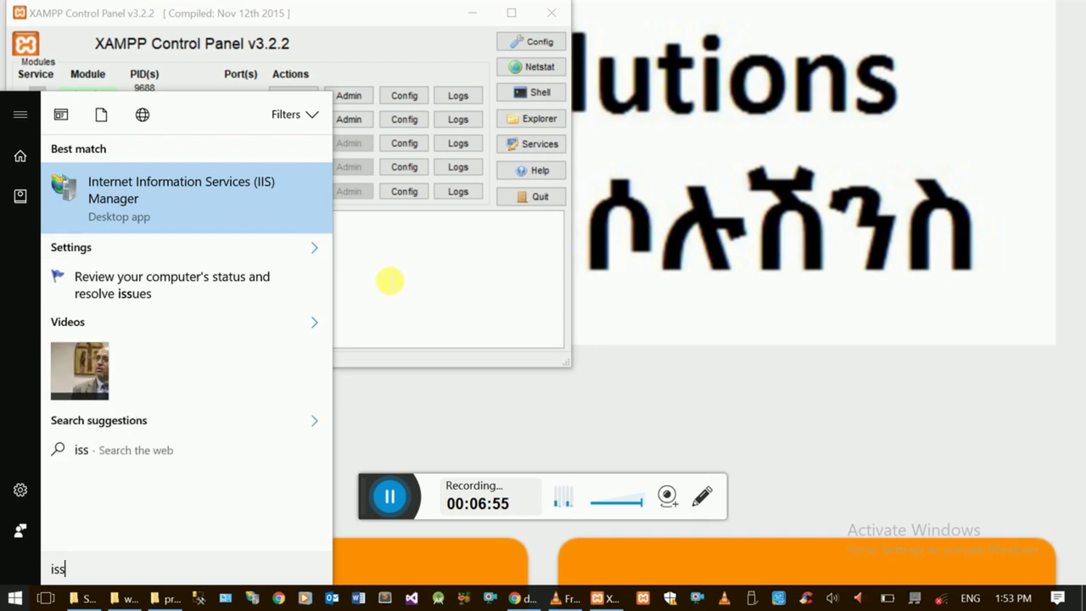
{"action": "left_click", "coordinate": [389, 280]}
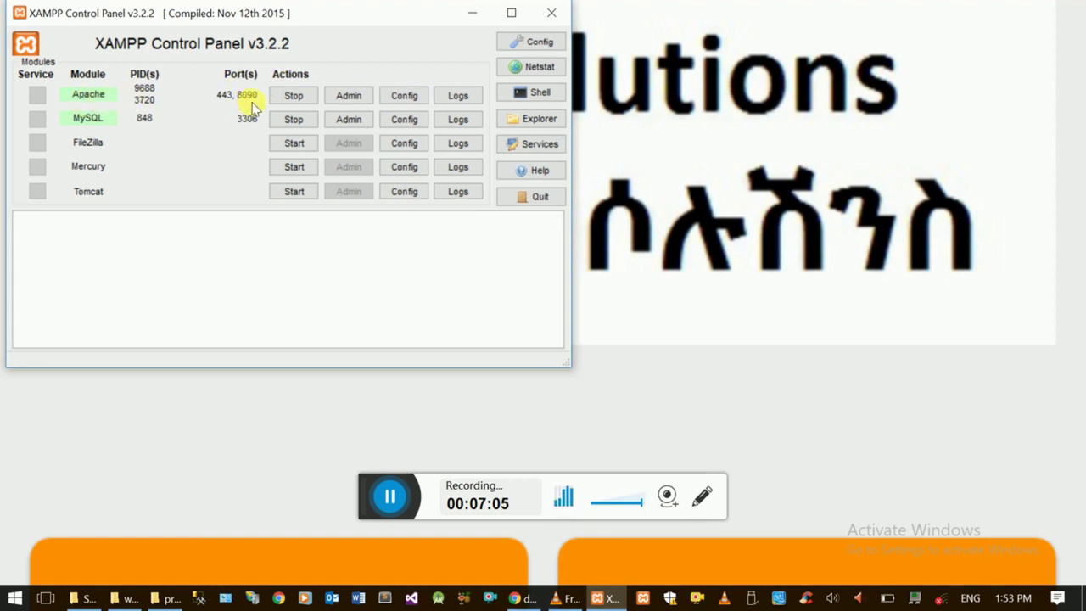
{"action": "left_click", "coordinate": [399, 97]}
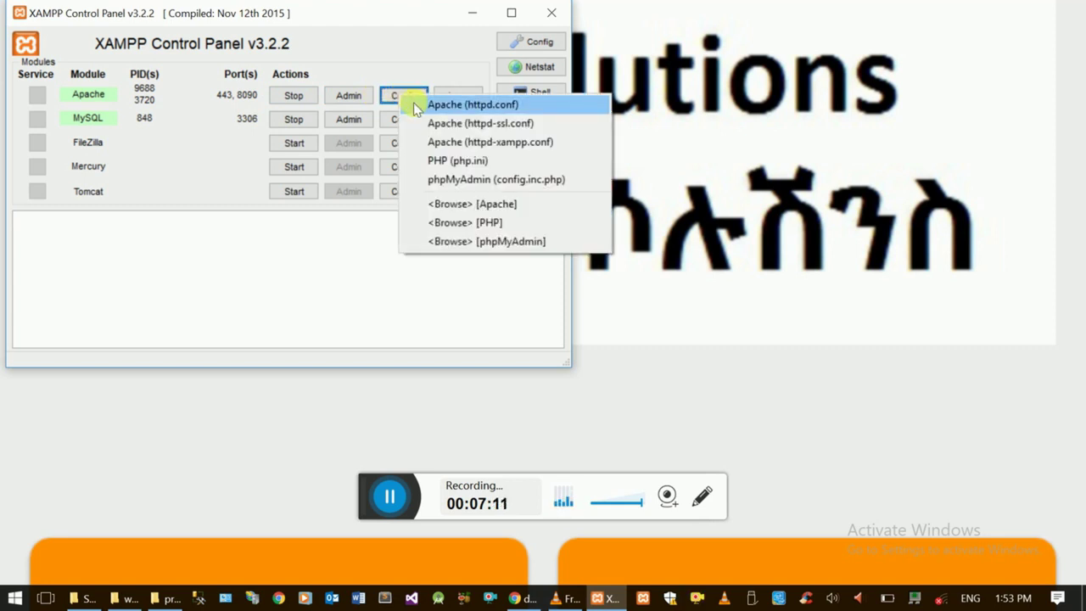
- Open httpd.conf maximized, search for 8090, and retype the Listen example port's last digits as 90
{"action": "left_click", "coordinate": [512, 106]}
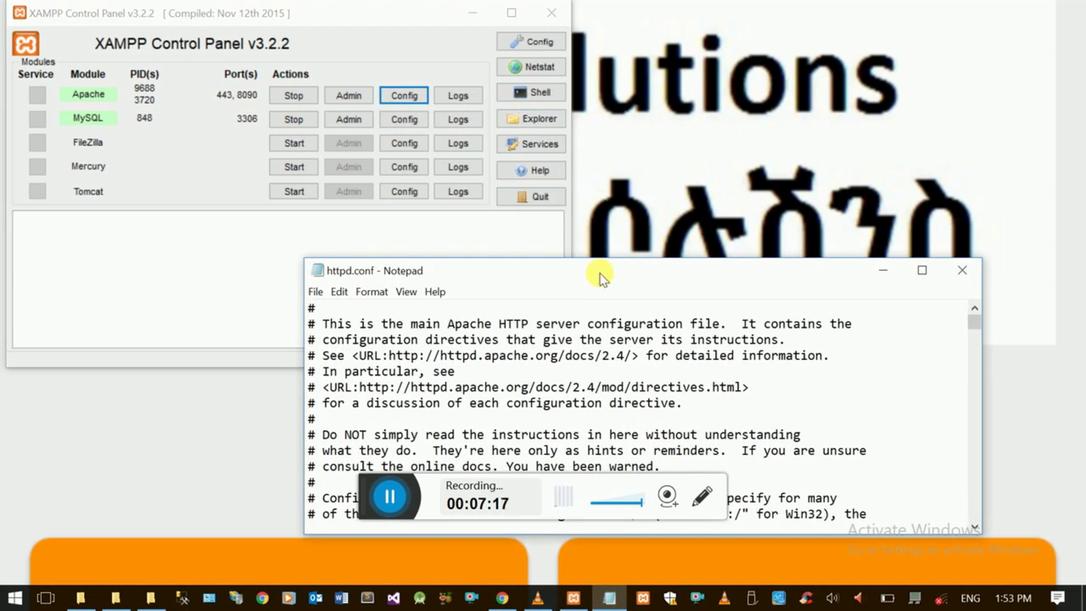
{"action": "double_click", "coordinate": [600, 273]}
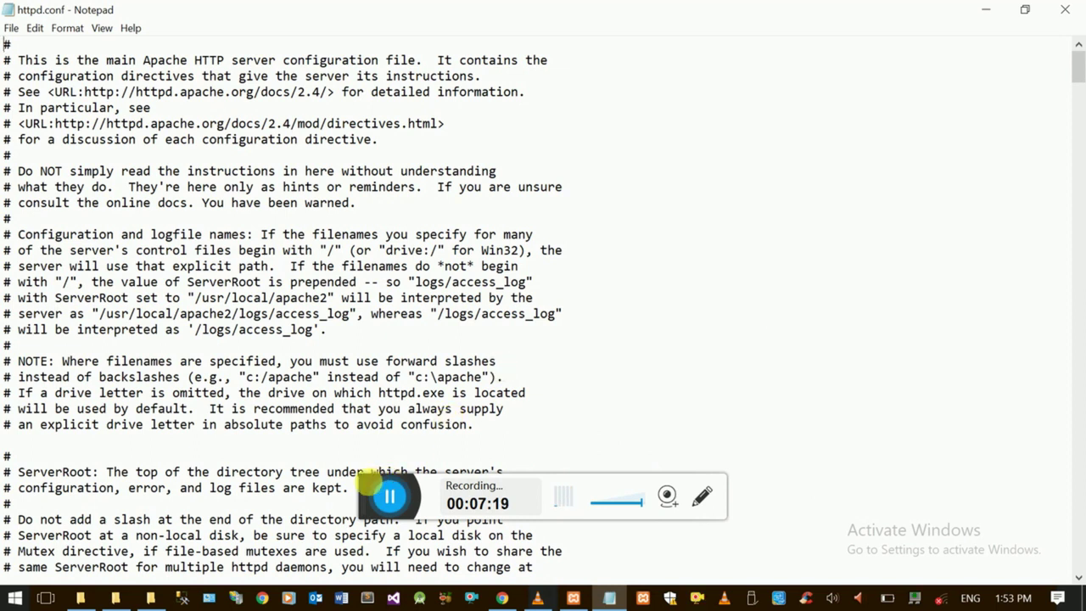
{"action": "left_click_drag", "start_coordinate": [373, 489], "coordinate": [672, 349]}
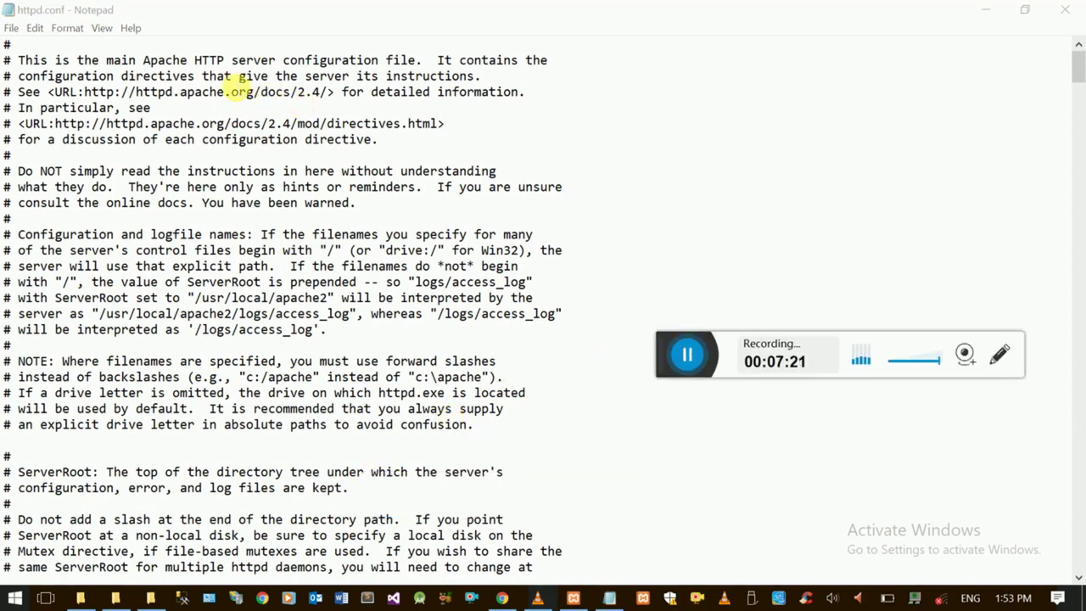
{"action": "left_click", "coordinate": [215, 75]}
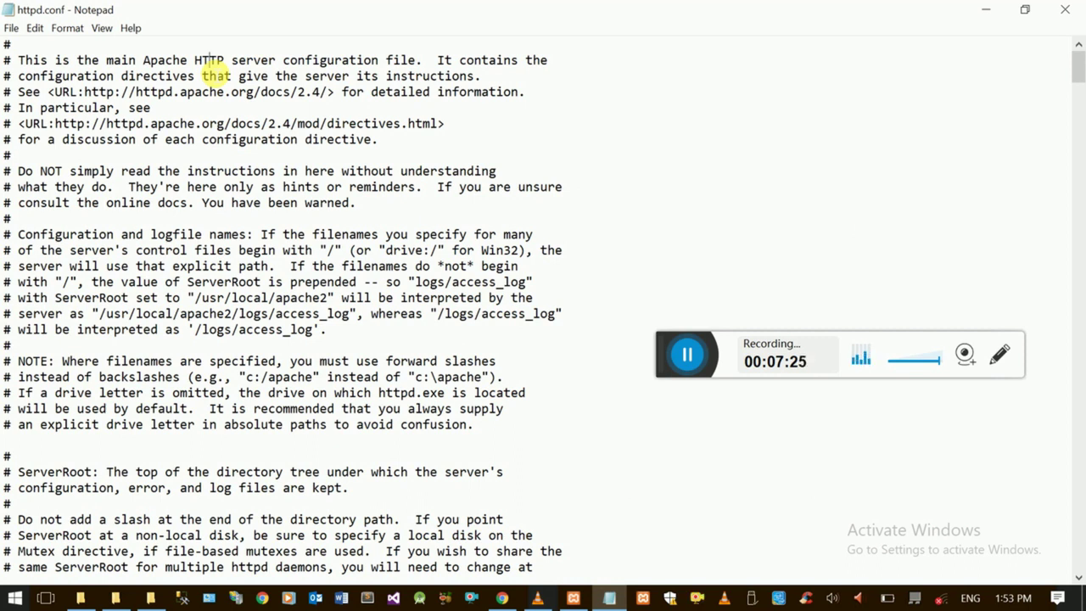
{"action": "key", "text": "ctrl+f"}
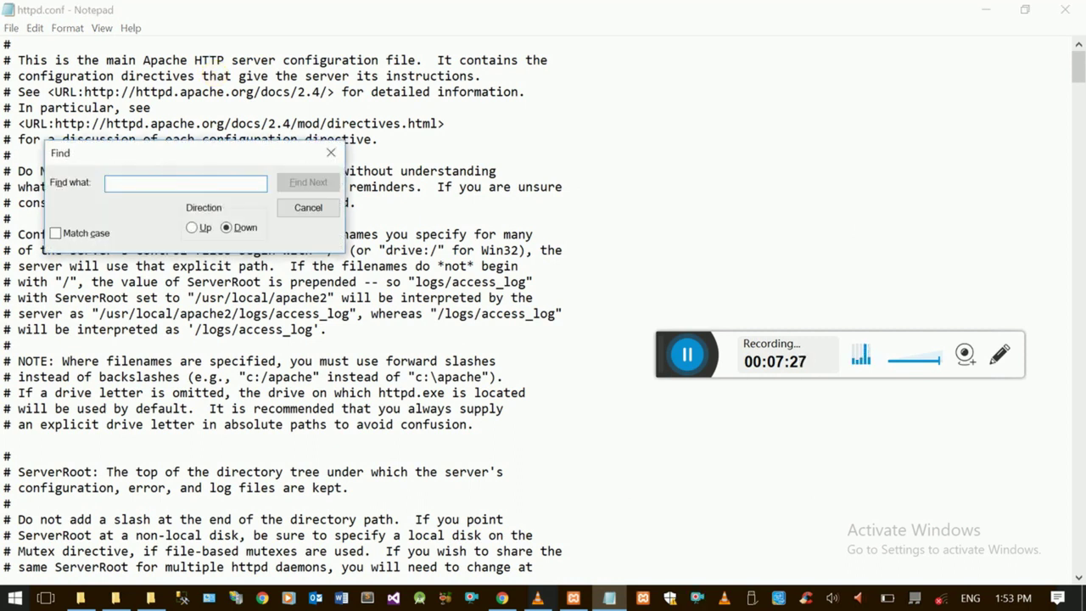
{"action": "type", "text": "80"}
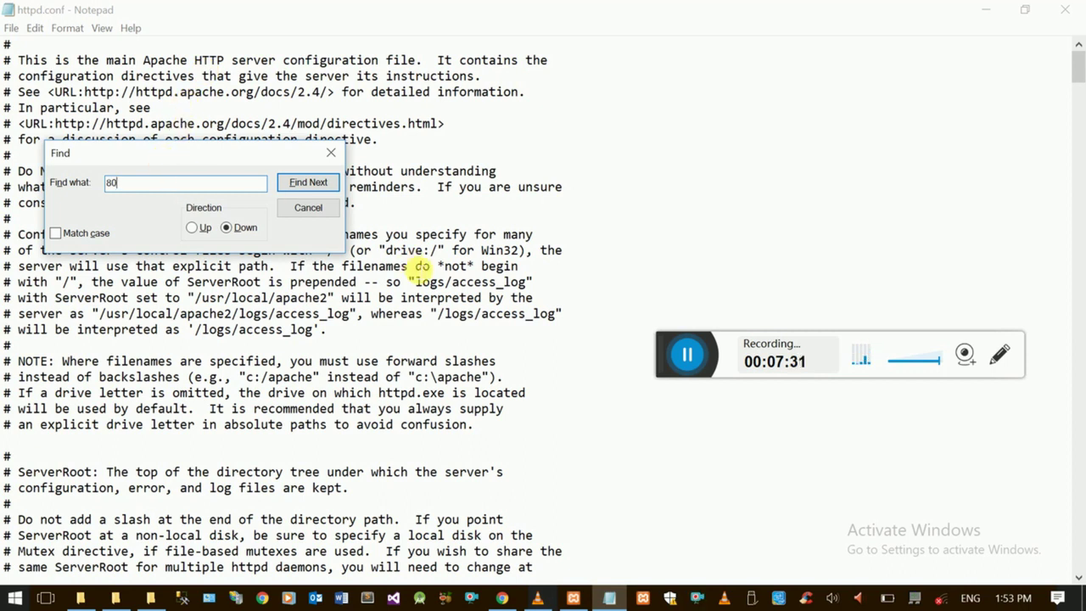
{"action": "type", "text": "90"}
{"action": "left_click", "coordinate": [318, 183]}
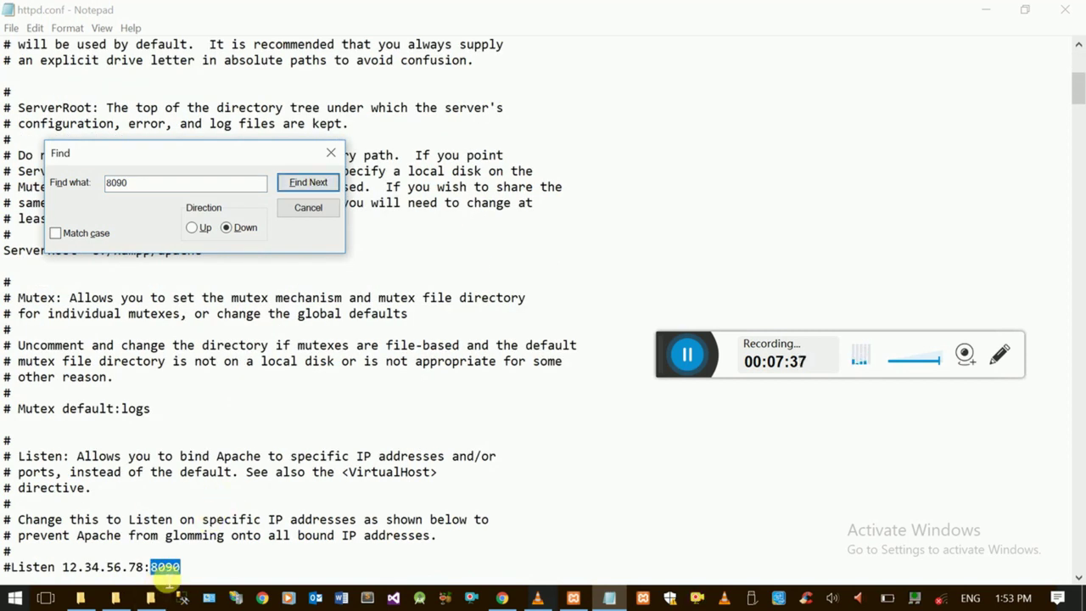
{"action": "left_click", "coordinate": [166, 567]}
{"action": "key", "text": "Delete"}
{"action": "key", "text": "Delete"}
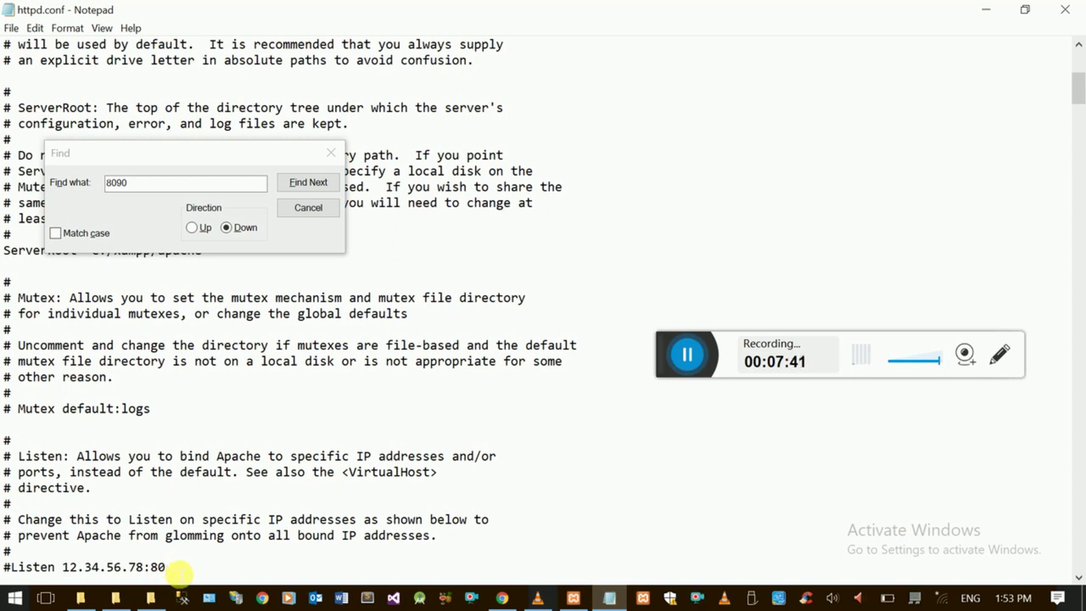
{"action": "type", "text": "90"}
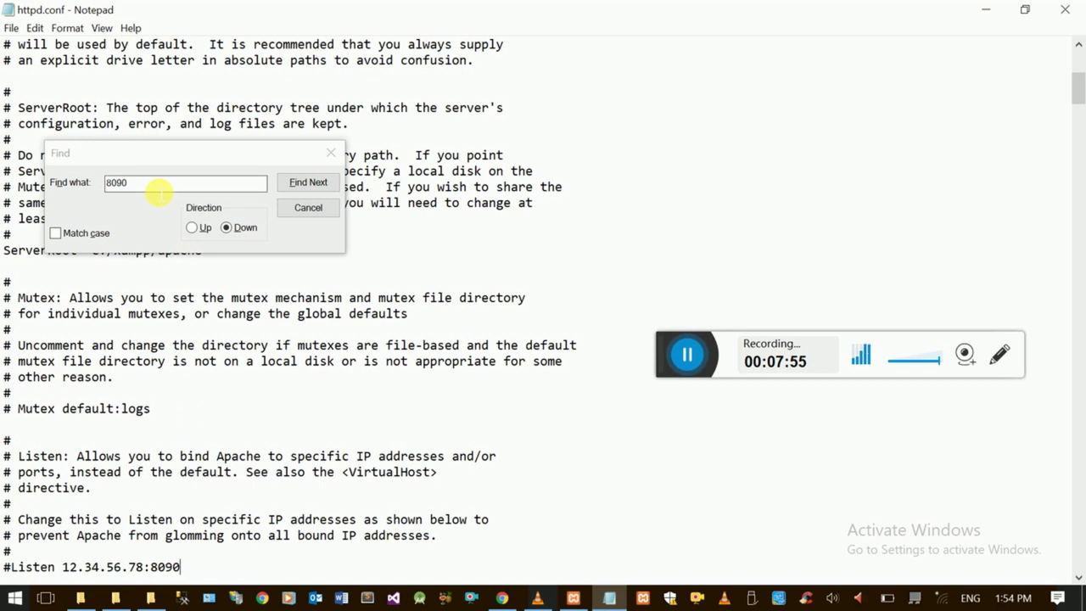
- Search for further 8090 occurrences, then close httpd.conf without saving
{"action": "left_click", "coordinate": [157, 180]}
{"action": "left_click", "coordinate": [288, 185]}
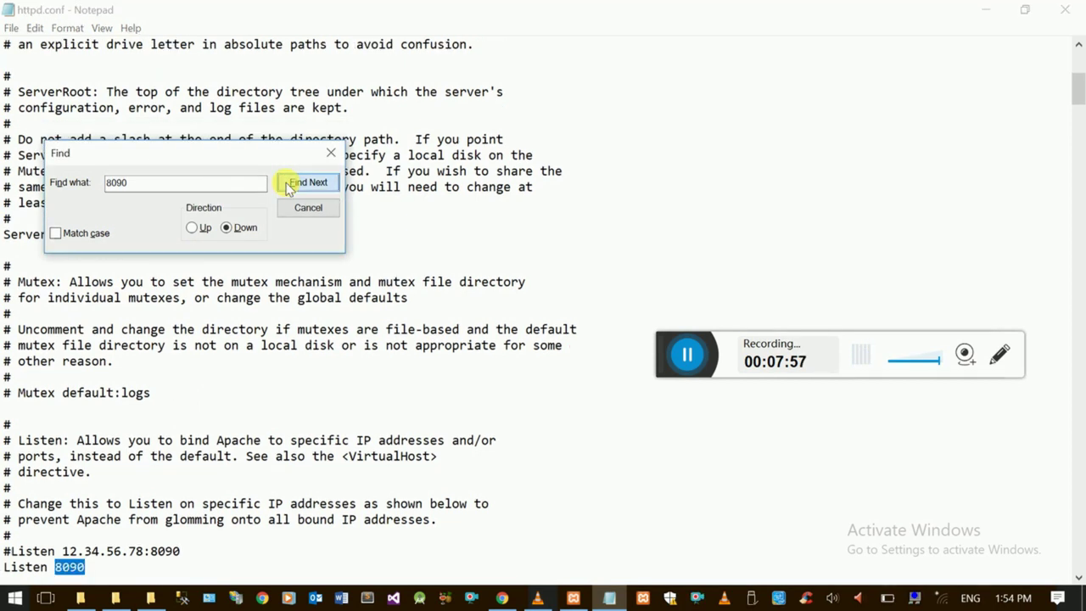
{"action": "left_click", "coordinate": [307, 183]}
{"action": "left_click", "coordinate": [307, 182]}
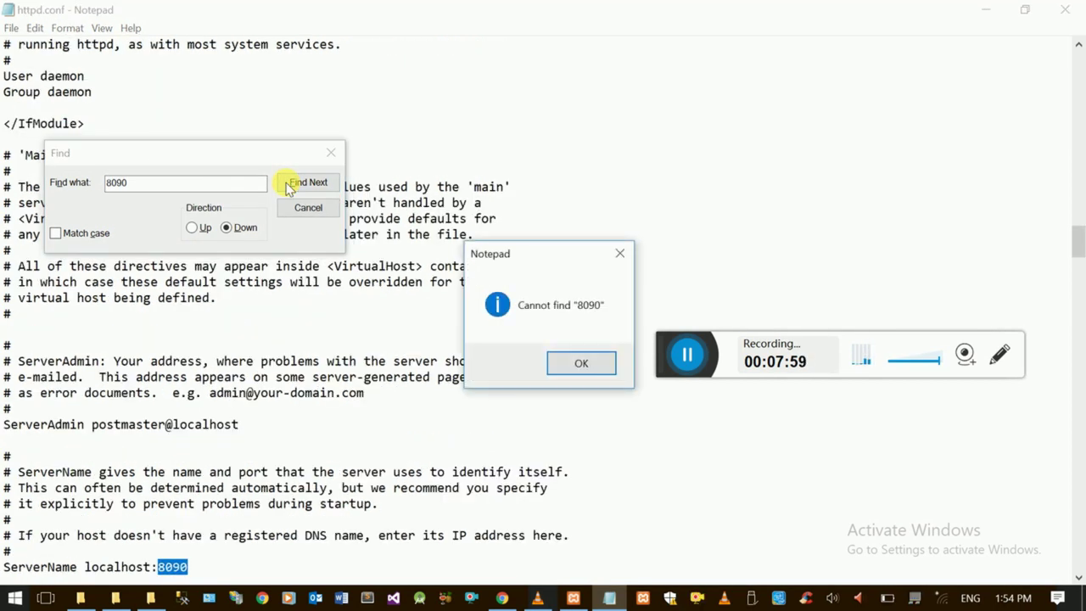
{"action": "left_click", "coordinate": [593, 364]}
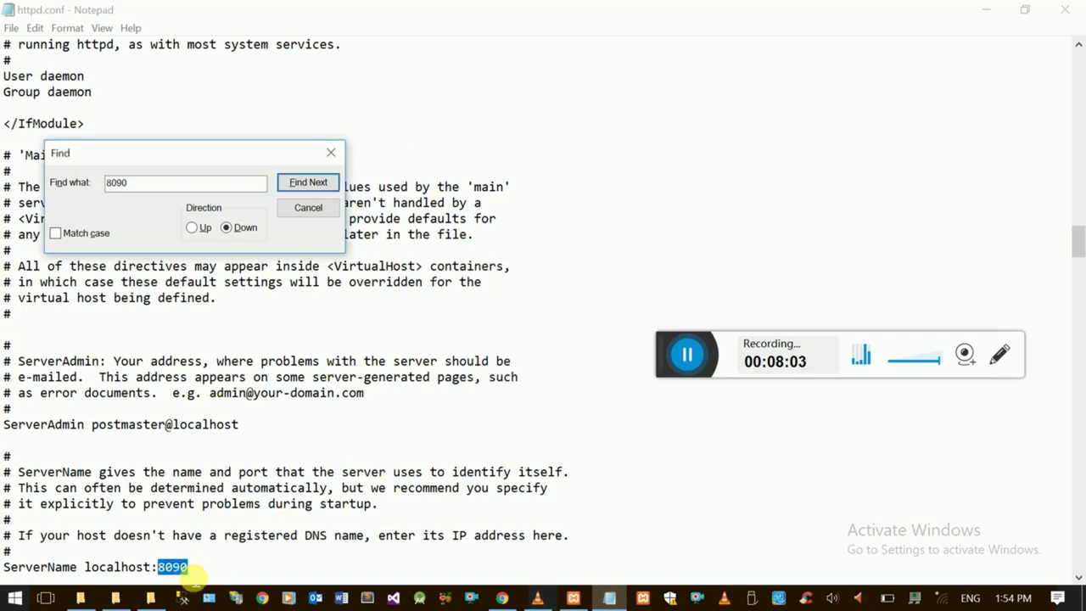
{"action": "left_click", "coordinate": [331, 153]}
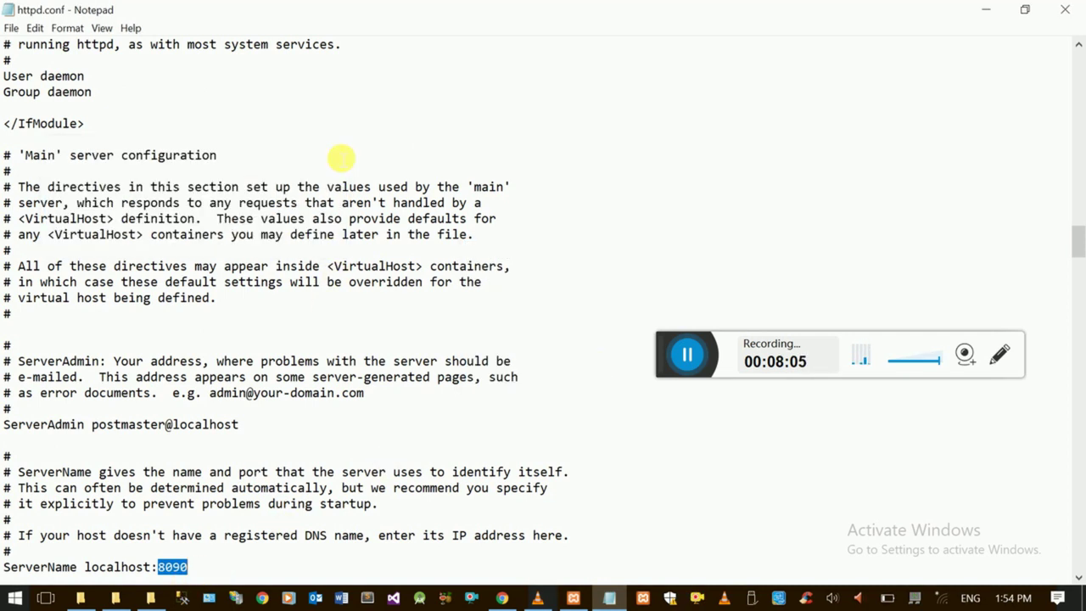
{"action": "double_click", "coordinate": [9, 10]}
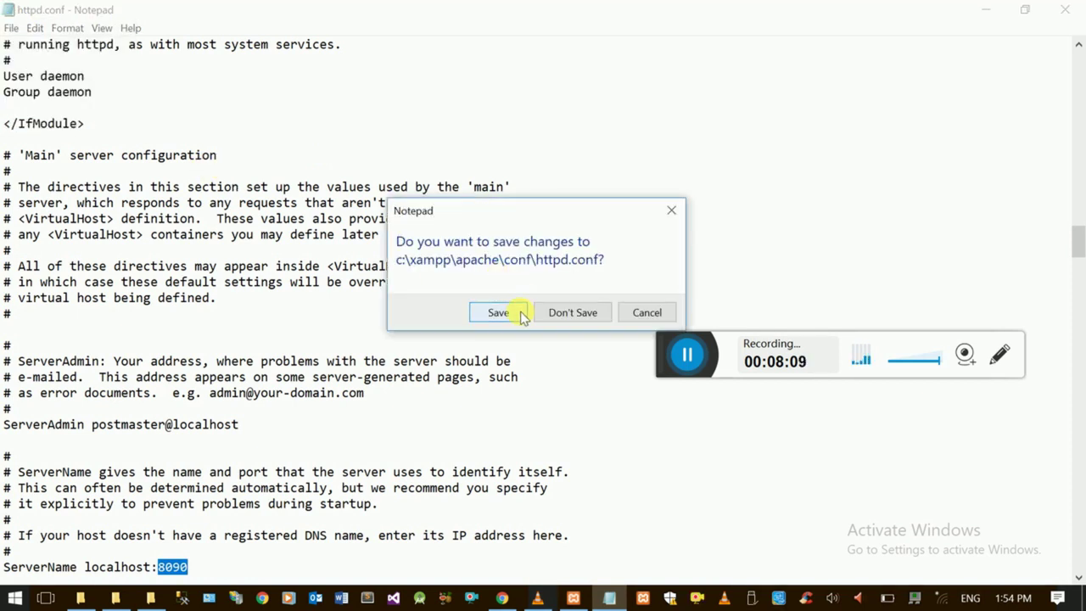
{"action": "left_click", "coordinate": [553, 314]}
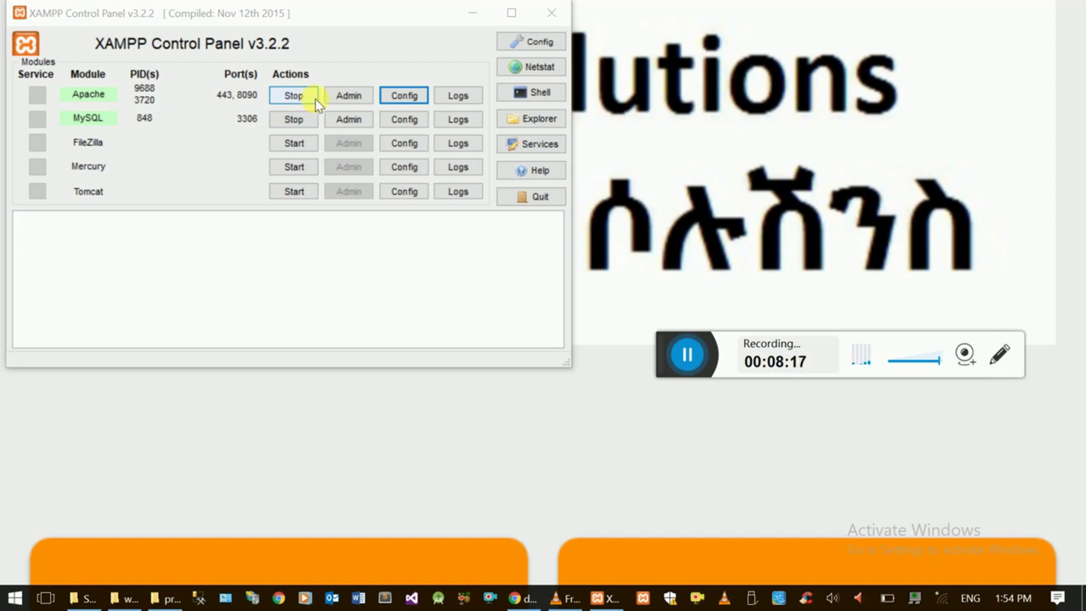
- Launch MySQL Admin from XAMPP, reaching a 404 page at localhost/phpmyadmin/
{"action": "left_click", "coordinate": [275, 234]}
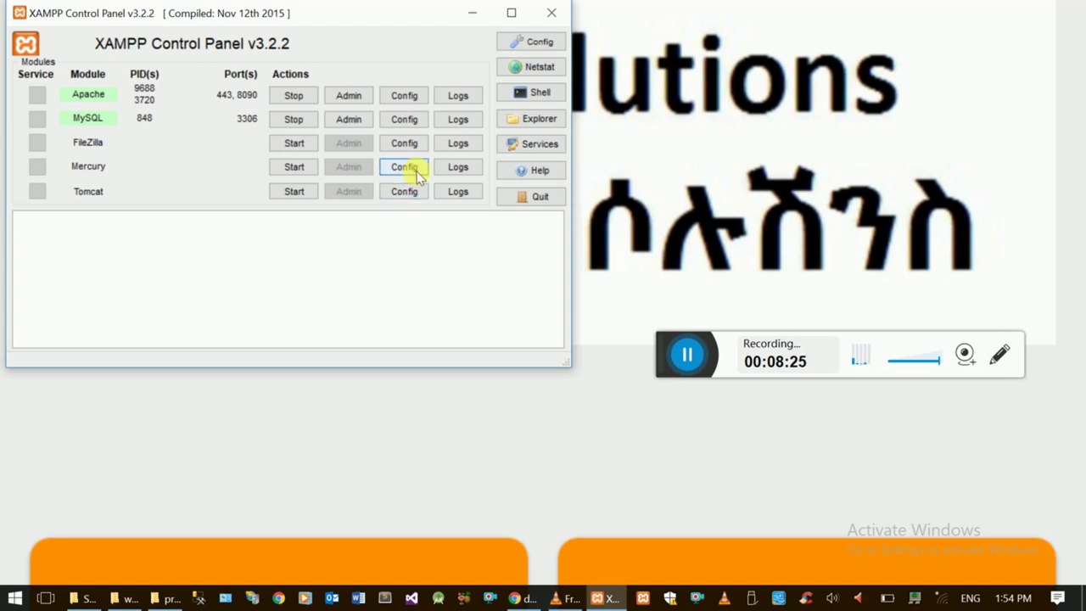
{"action": "left_click", "coordinate": [416, 97]}
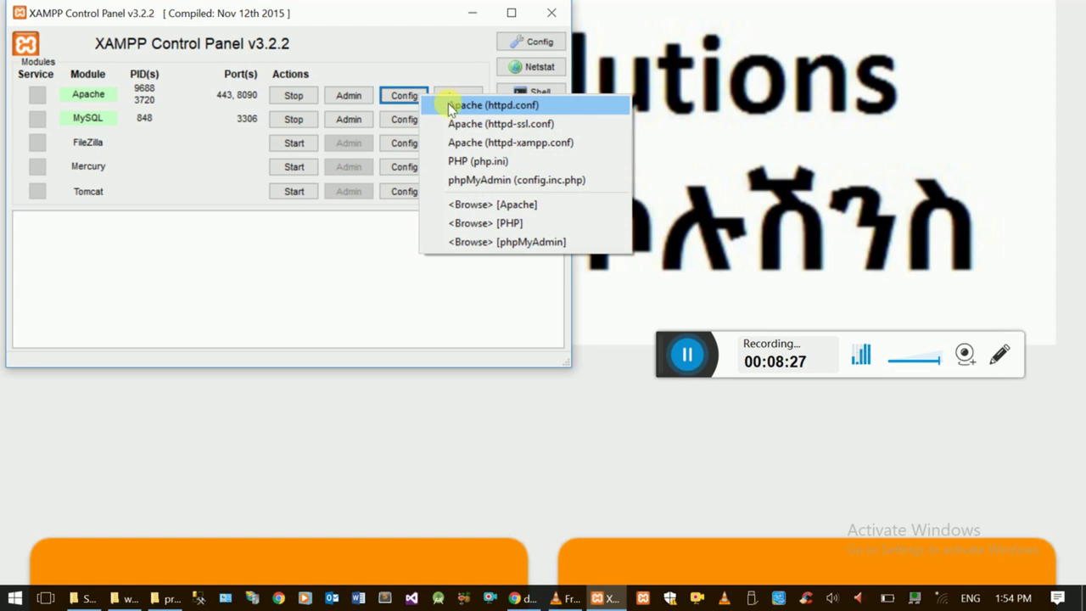
{"action": "left_click", "coordinate": [407, 82]}
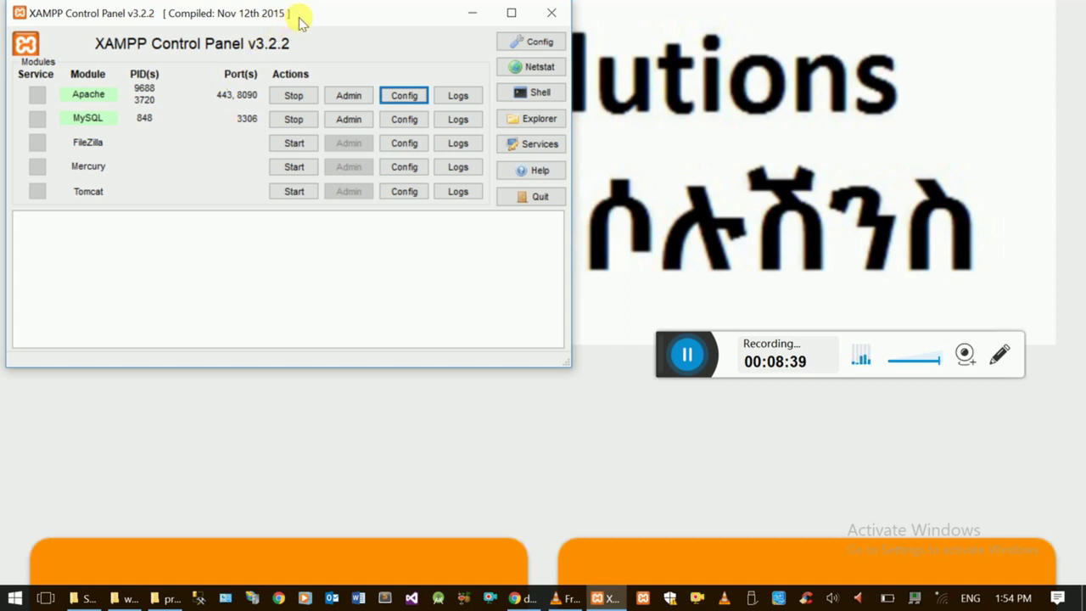
{"action": "left_click_drag", "start_coordinate": [298, 17], "coordinate": [351, 63]}
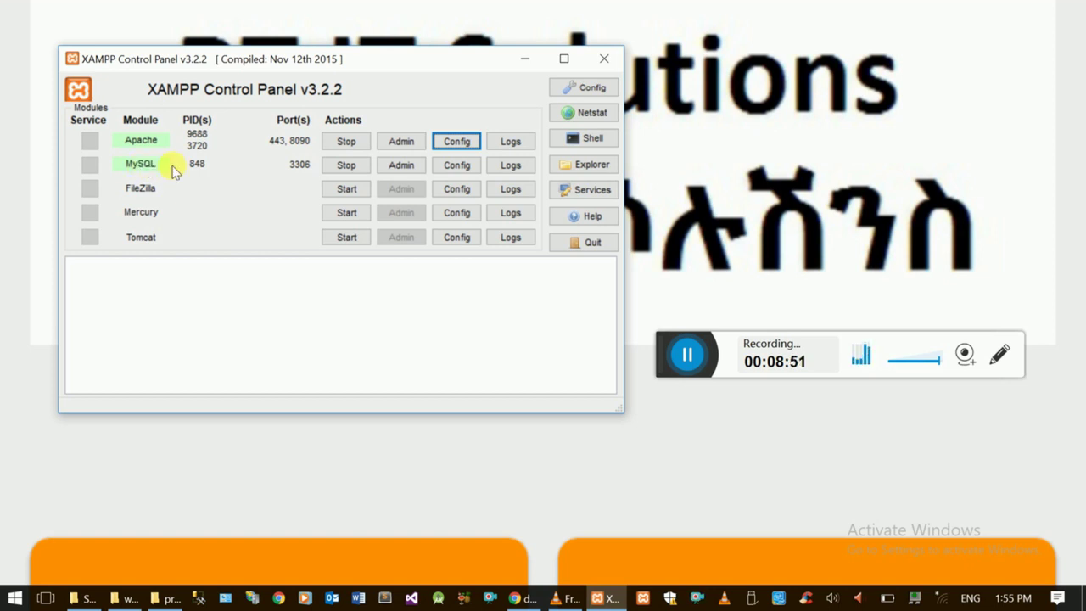
{"action": "left_click", "coordinate": [403, 166]}
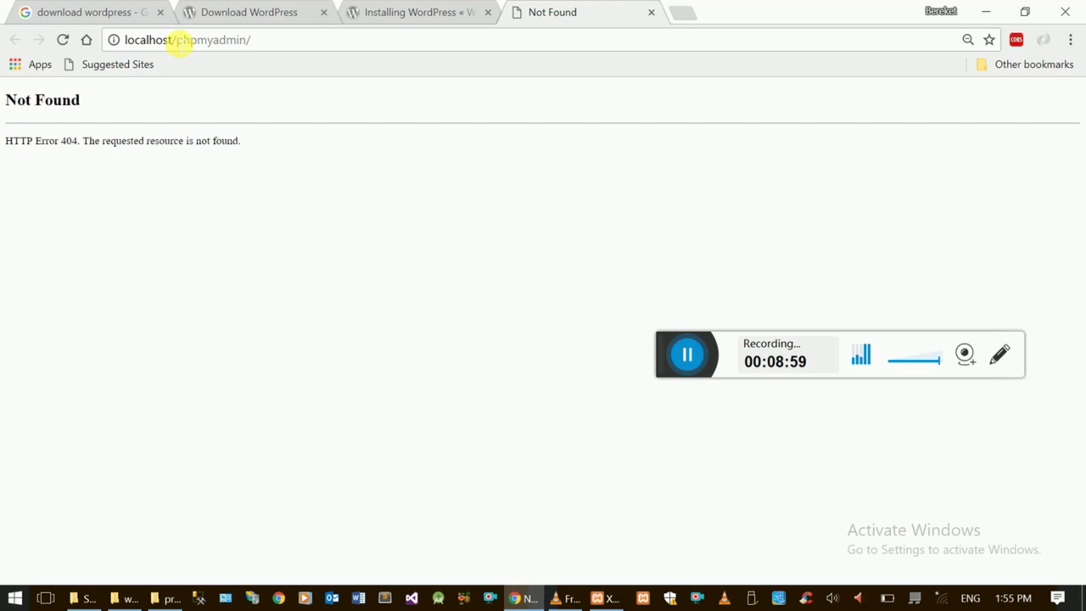
- Insert :8090 after localhost in the address to load phpMyAdmin
{"action": "left_click", "coordinate": [178, 42]}
{"action": "left_click", "coordinate": [175, 45]}
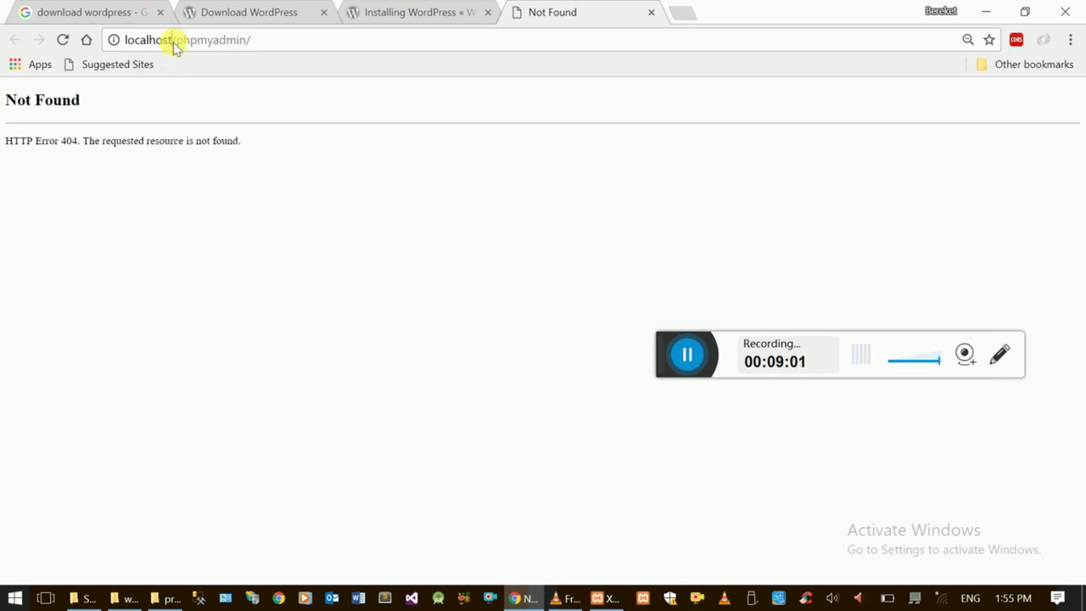
{"action": "type", "text": ":8090"}
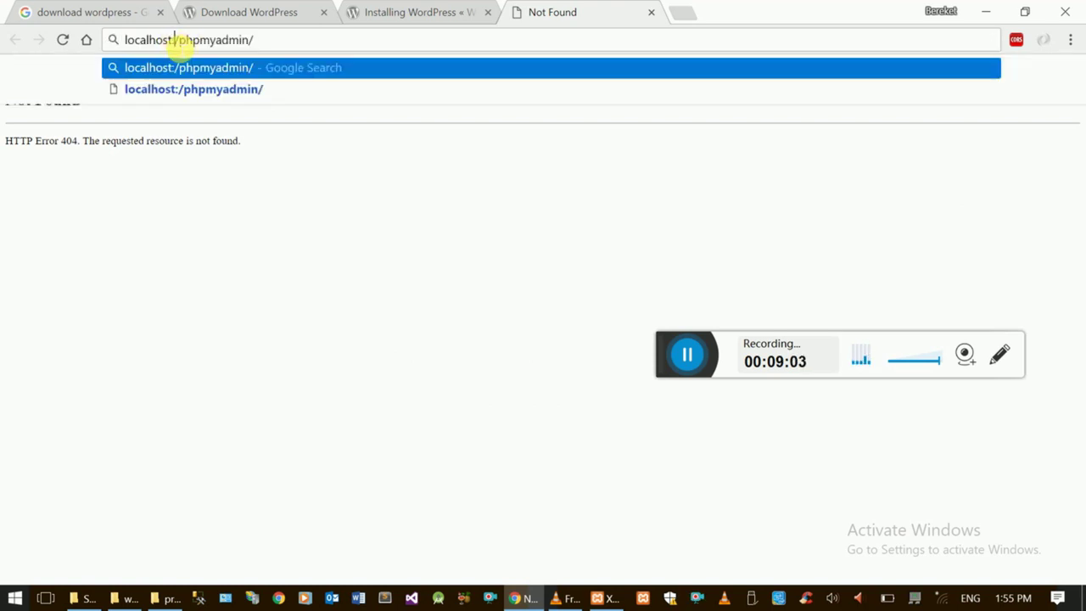
{"action": "key", "text": "Return"}
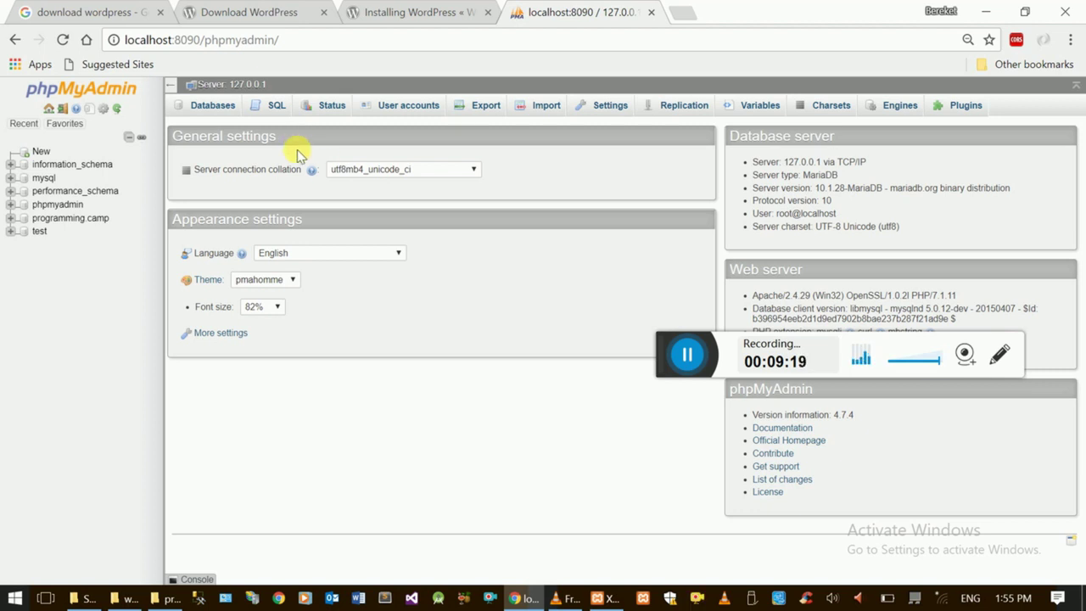
- Enter programming.camp as a new database name on the Databases tab, then switch to File Explorer
{"action": "left_click", "coordinate": [222, 114]}
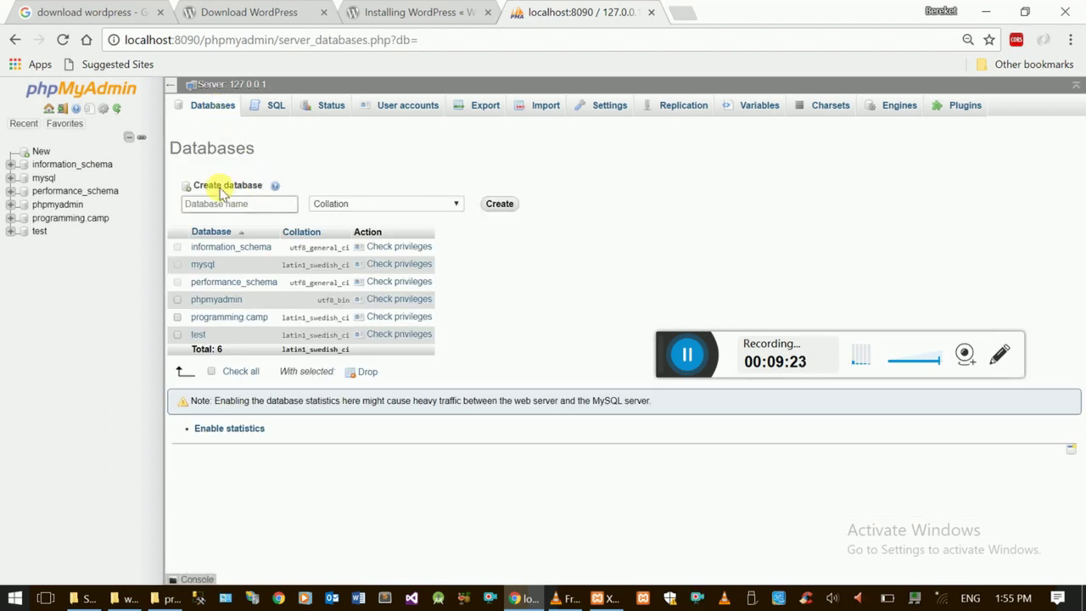
{"action": "left_click", "coordinate": [261, 209]}
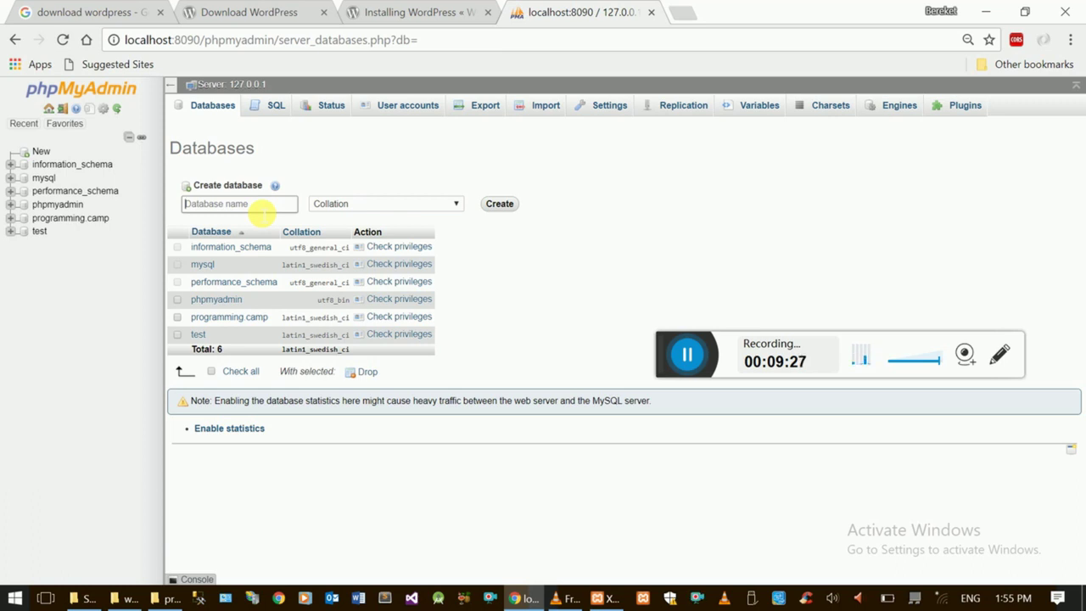
{"action": "type", "text": "programmin"}
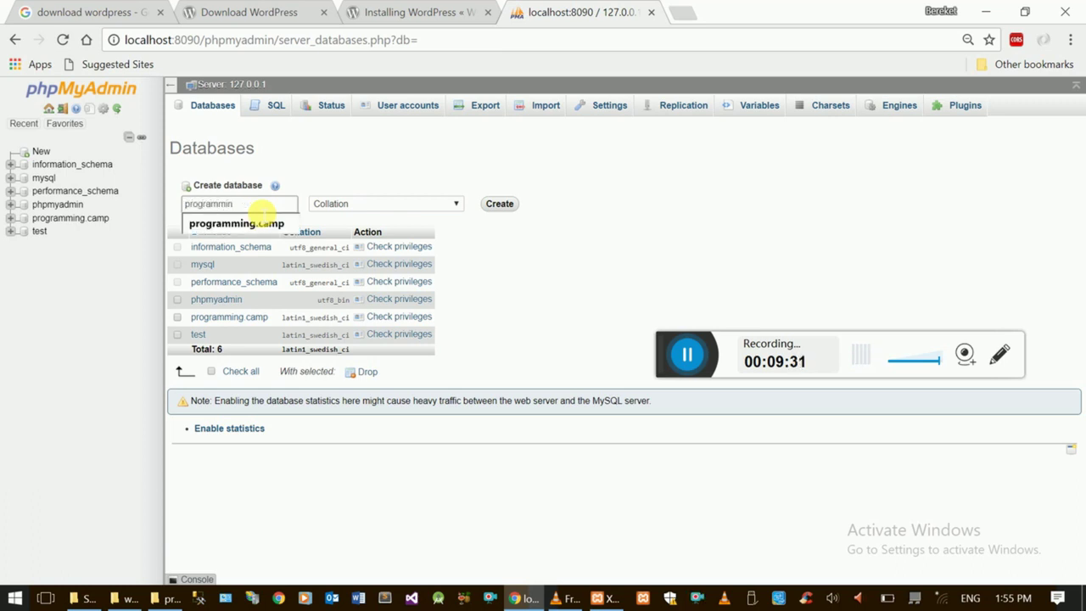
{"action": "type", "text": "g.camp"}
{"action": "left_click", "coordinate": [317, 175]}
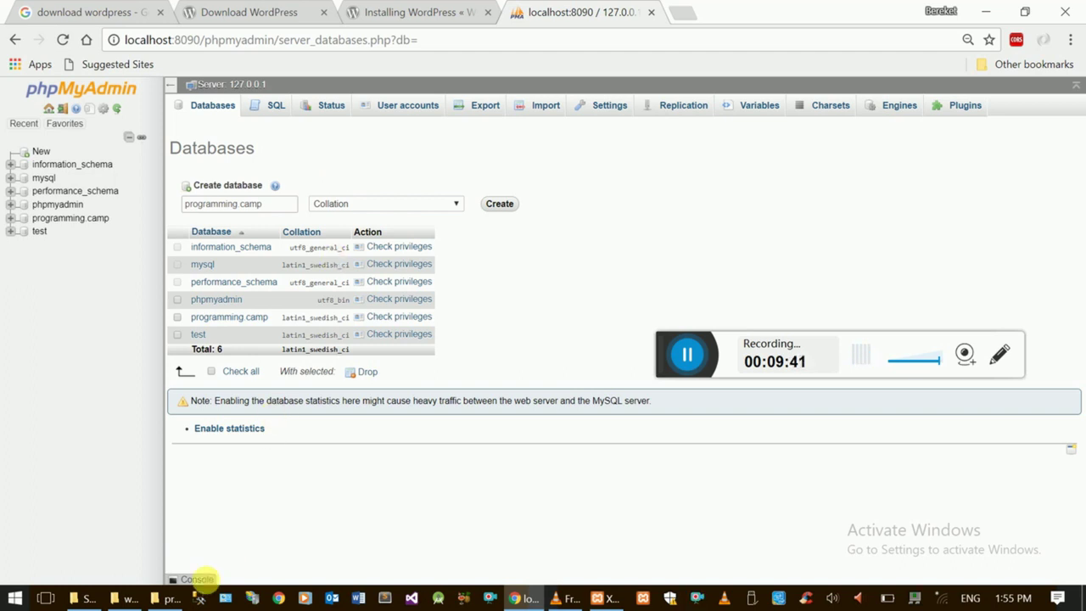
{"action": "left_click", "coordinate": [125, 599]}
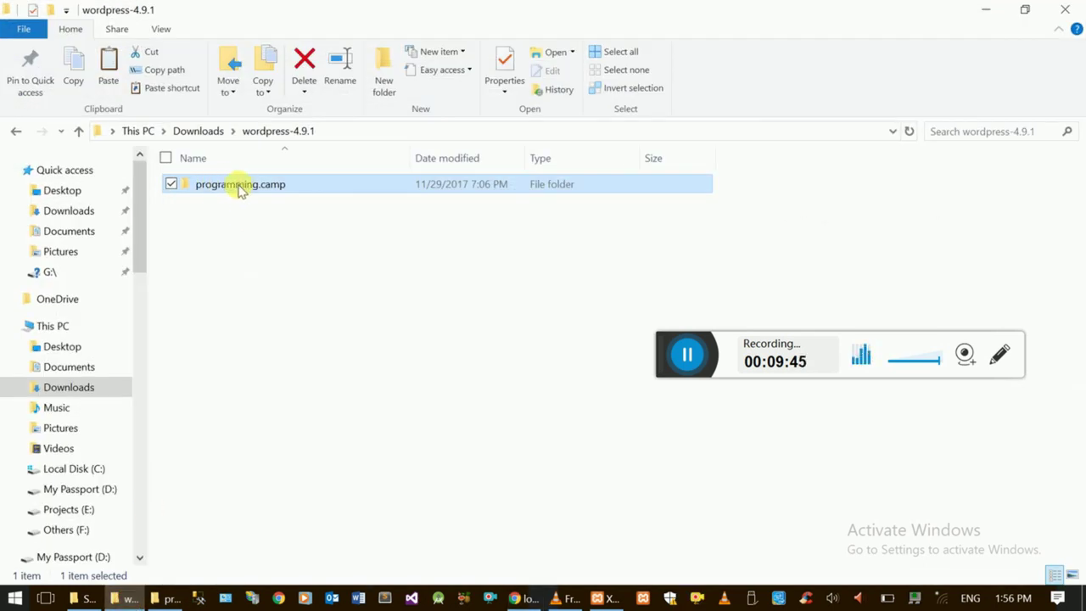
- Bring up the htdocs\programming.camp folder and open wp-config.php's context menu
{"action": "left_click", "coordinate": [127, 598]}
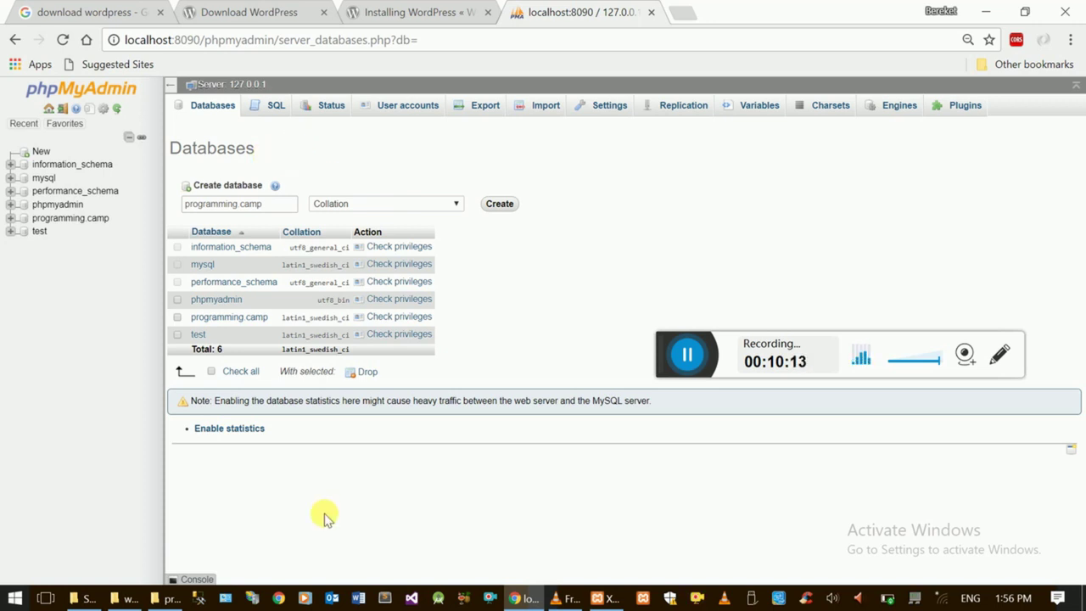
{"action": "left_click", "coordinate": [523, 598]}
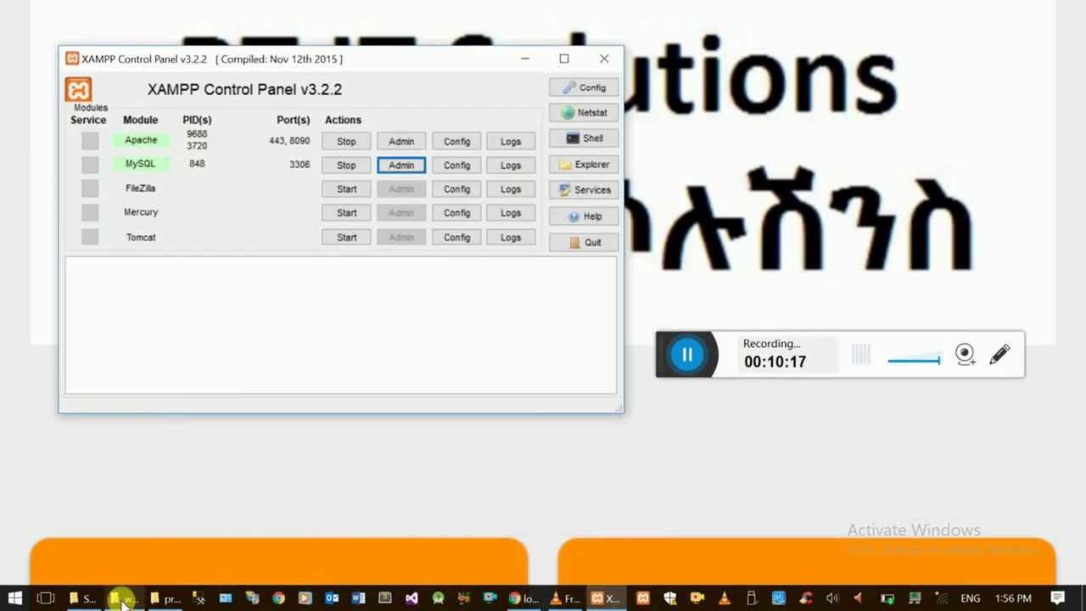
{"action": "left_click", "coordinate": [164, 599]}
{"action": "left_click", "coordinate": [164, 599]}
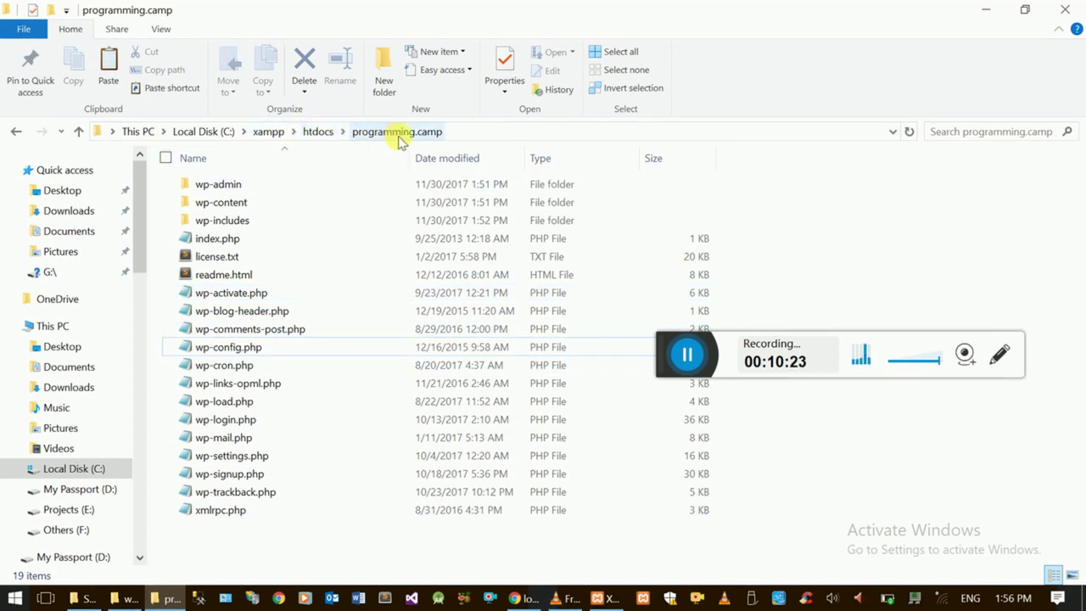
{"action": "left_click", "coordinate": [252, 348]}
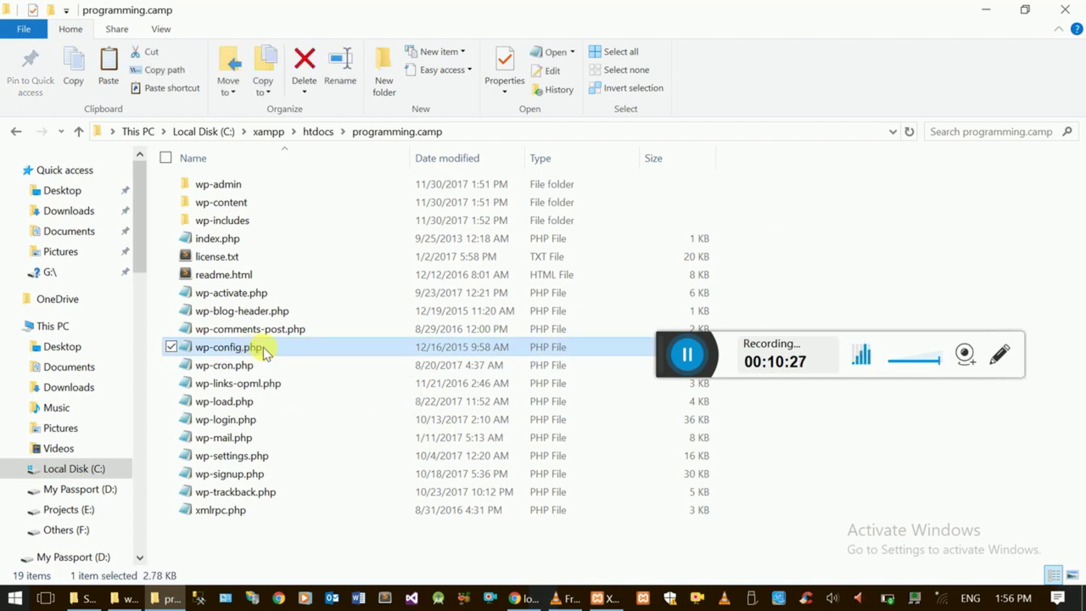
{"action": "right_click", "coordinate": [263, 353]}
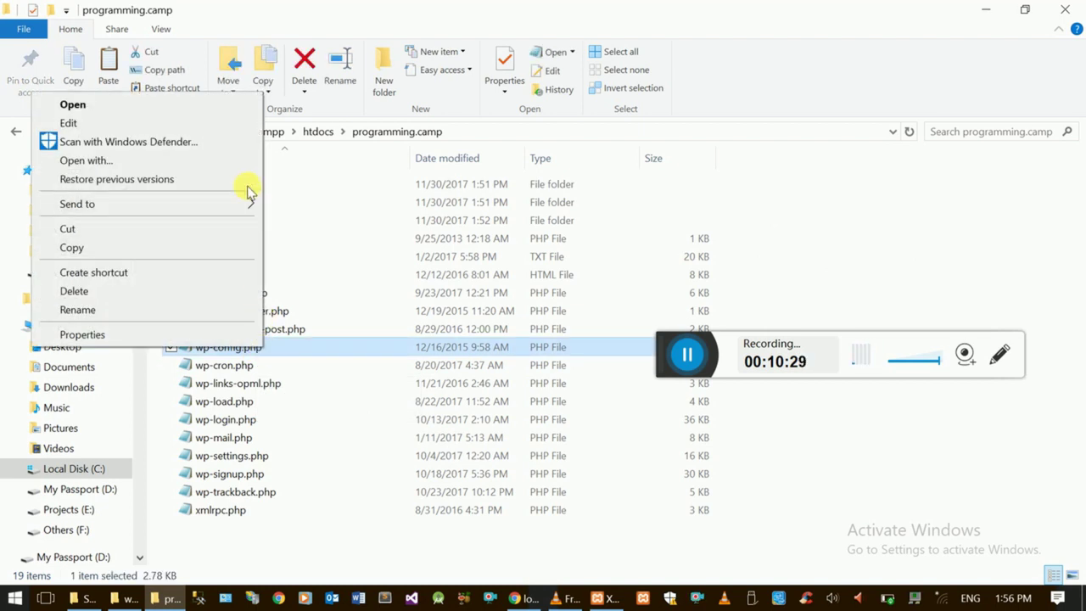
- Open wp-config.php in Notepad and replace database_name_here with programming.camp
{"action": "left_click", "coordinate": [232, 104]}
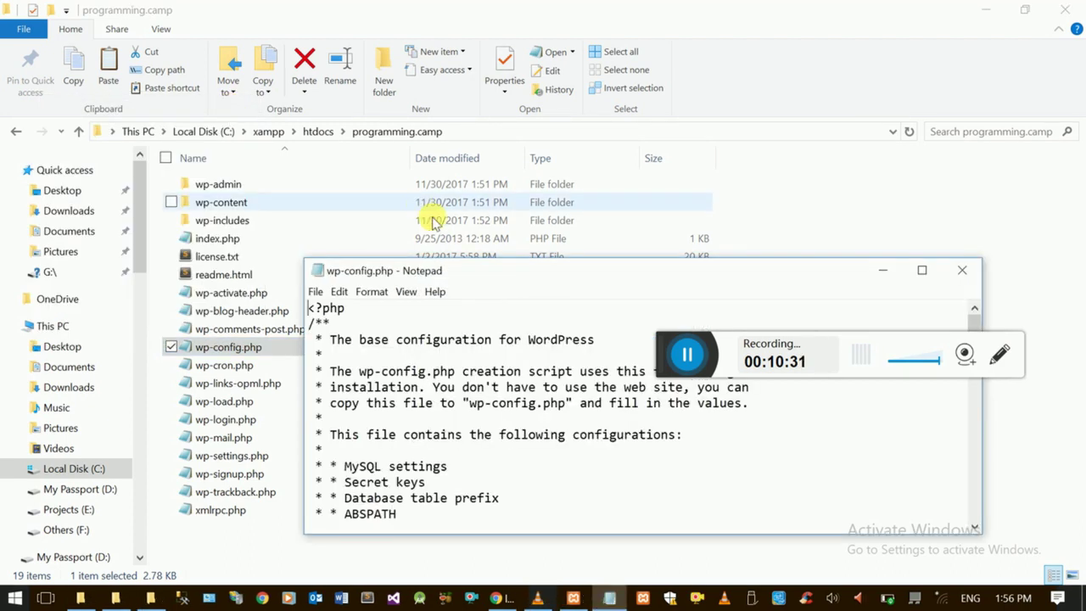
{"action": "double_click", "coordinate": [480, 268]}
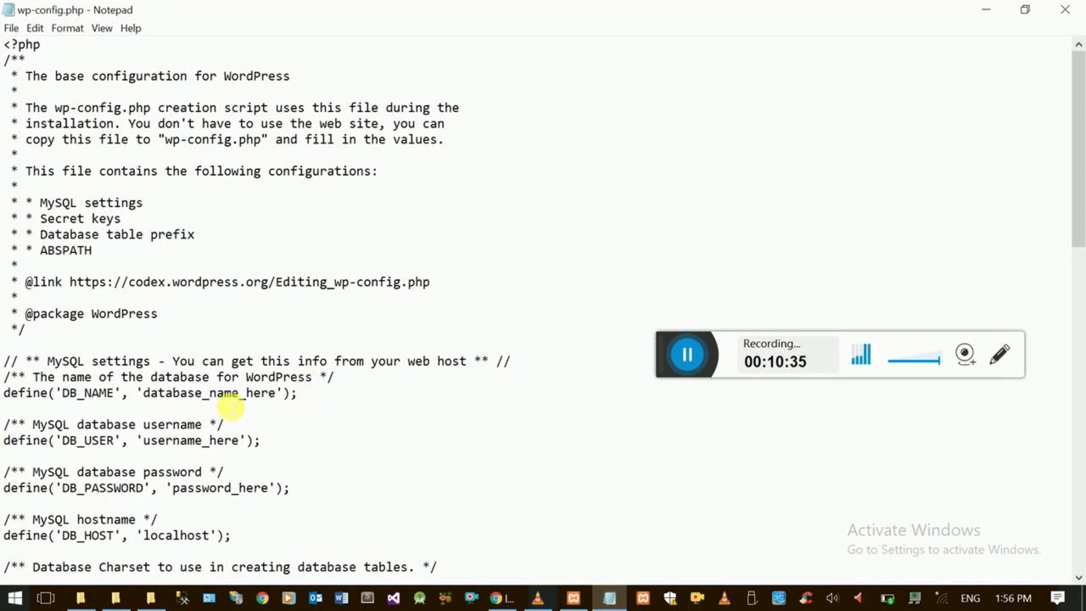
{"action": "left_click", "coordinate": [143, 395]}
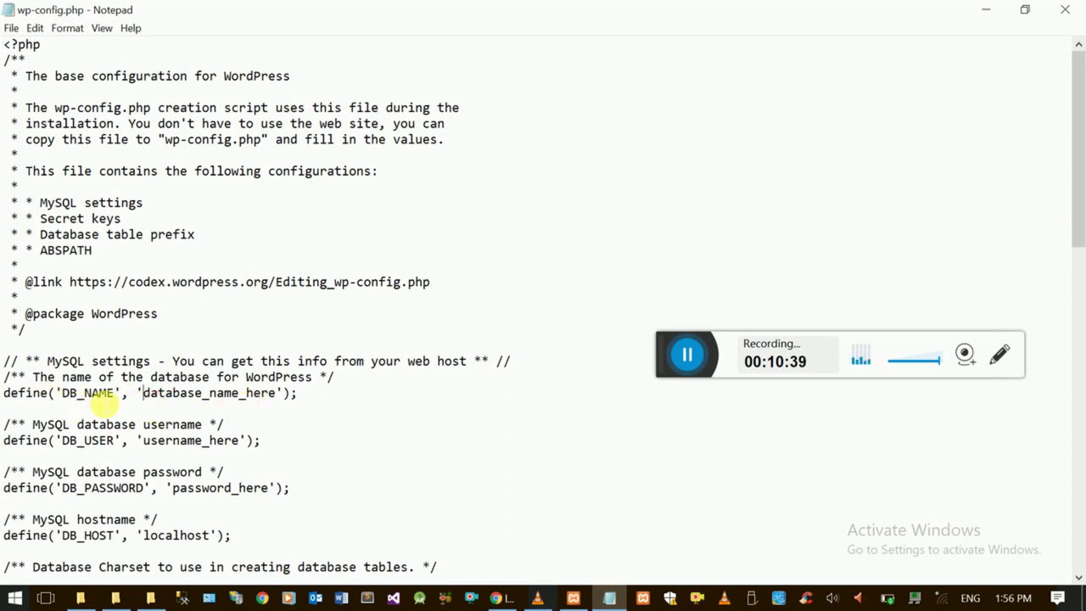
{"action": "left_click", "coordinate": [278, 397], "text": "shift"}
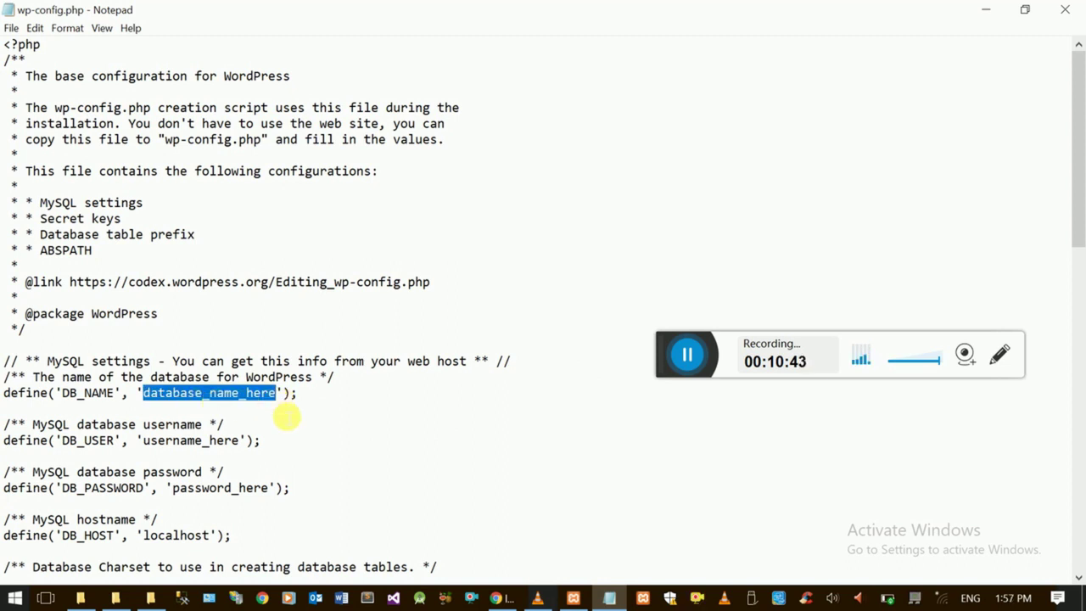
{"action": "key", "text": "BackSpace"}
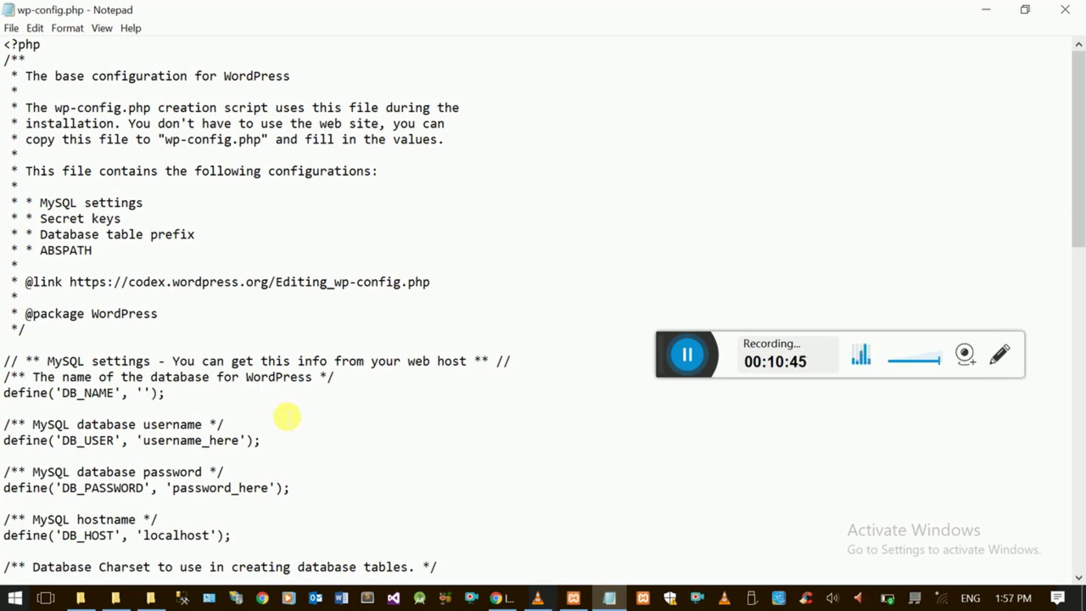
{"action": "type", "text": "programm"}
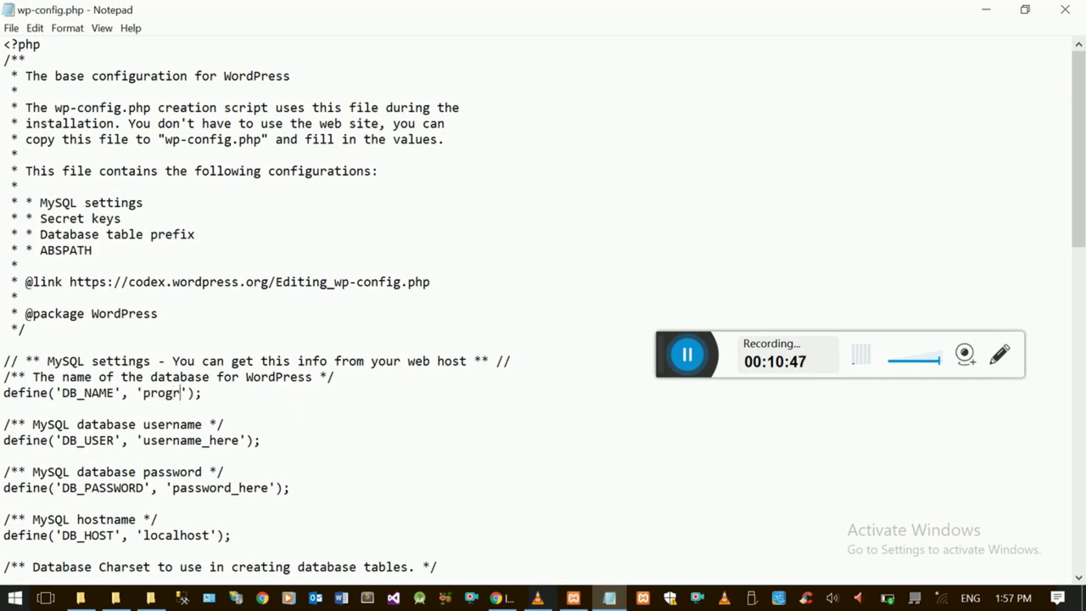
{"action": "type", "text": "ing.camp"}
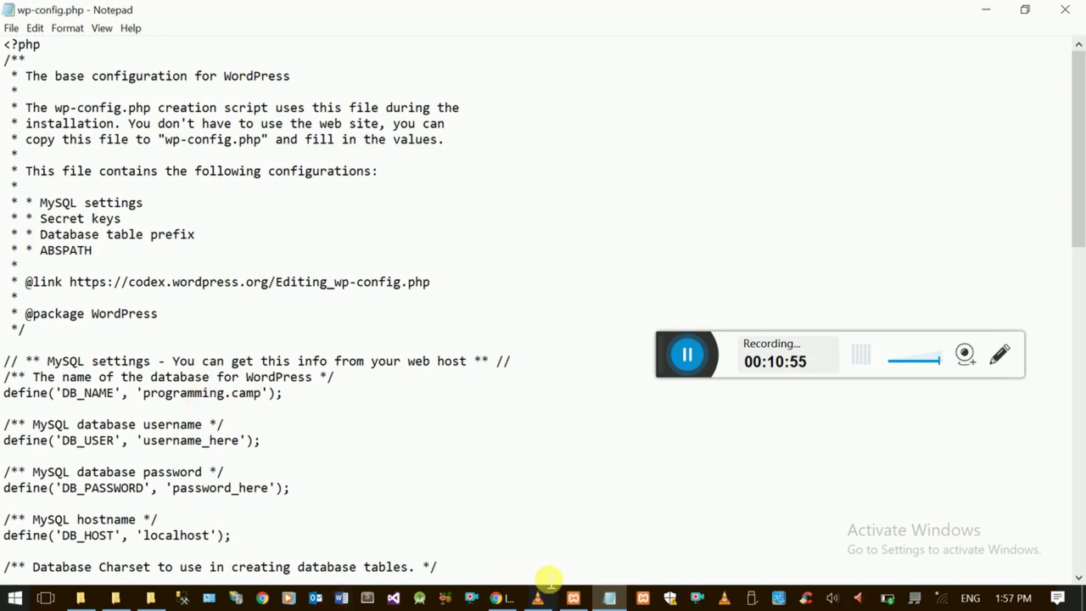
- Copy the programming.camp database name from phpMyAdmin's database list for pasting into the config
{"action": "left_click", "coordinate": [499, 596]}
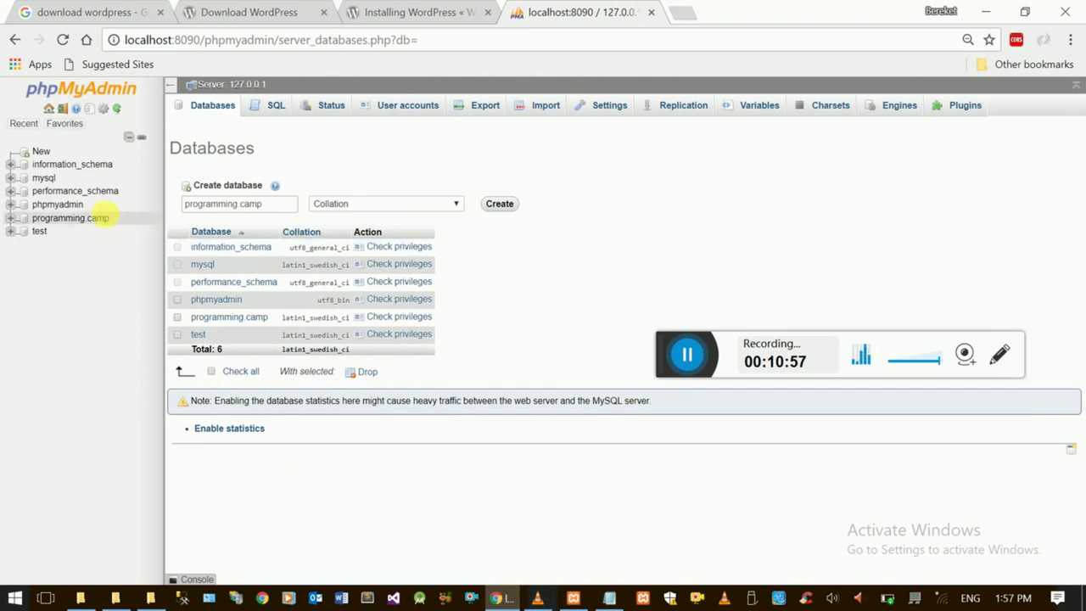
{"action": "double_click", "coordinate": [240, 203]}
{"action": "key", "text": "ctrl+c"}
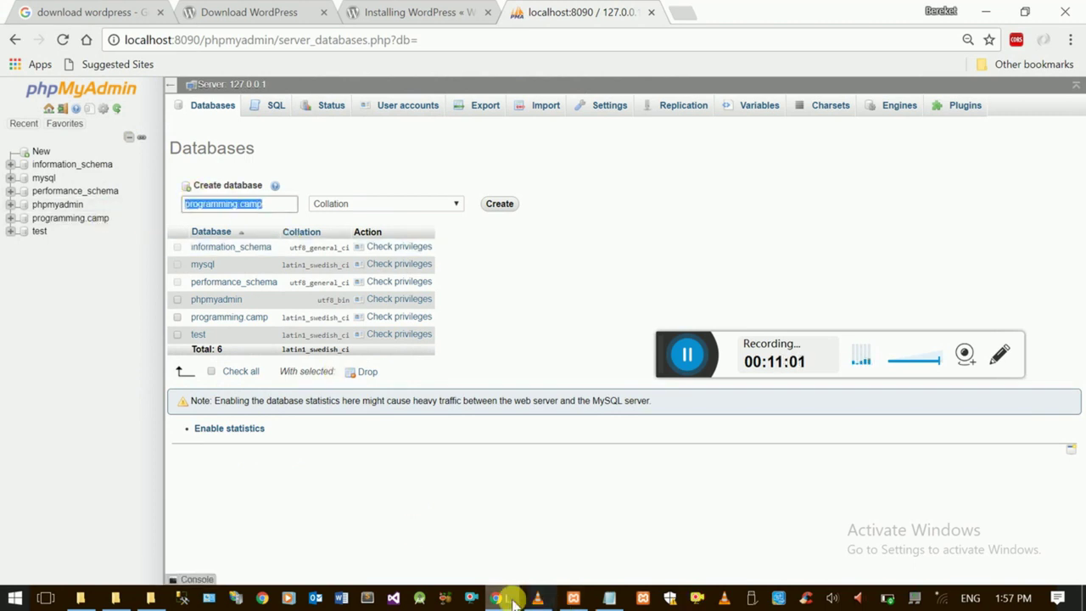
{"action": "key", "text": "alt+Tab"}
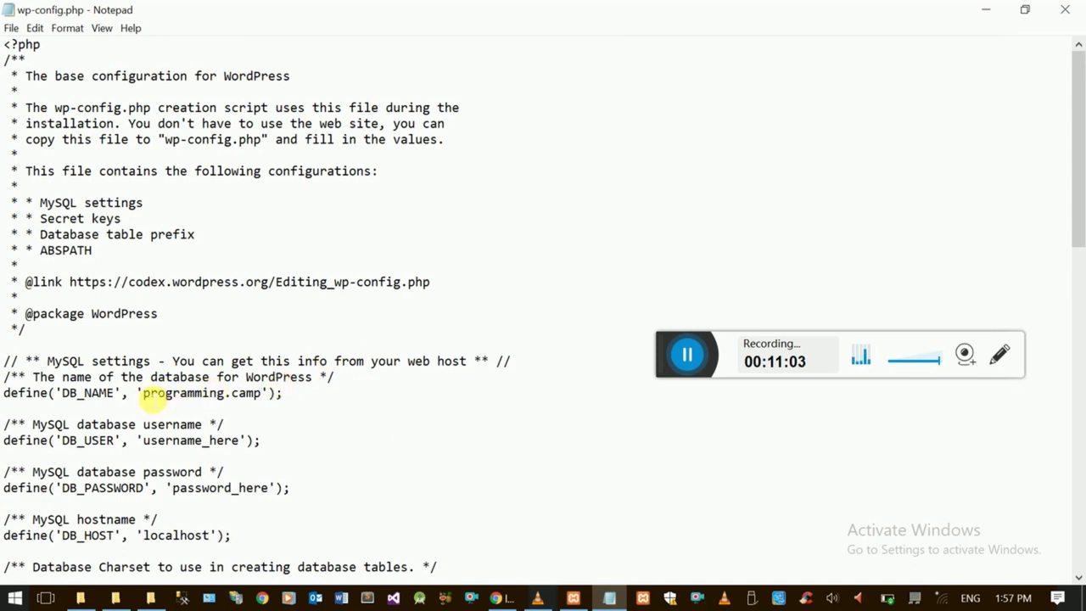
- Paste programming.camp into DB_NAME and set DB_USER to root
{"action": "left_click", "coordinate": [144, 394], "text": "shift"}
{"action": "key", "text": "ctrl+v"}
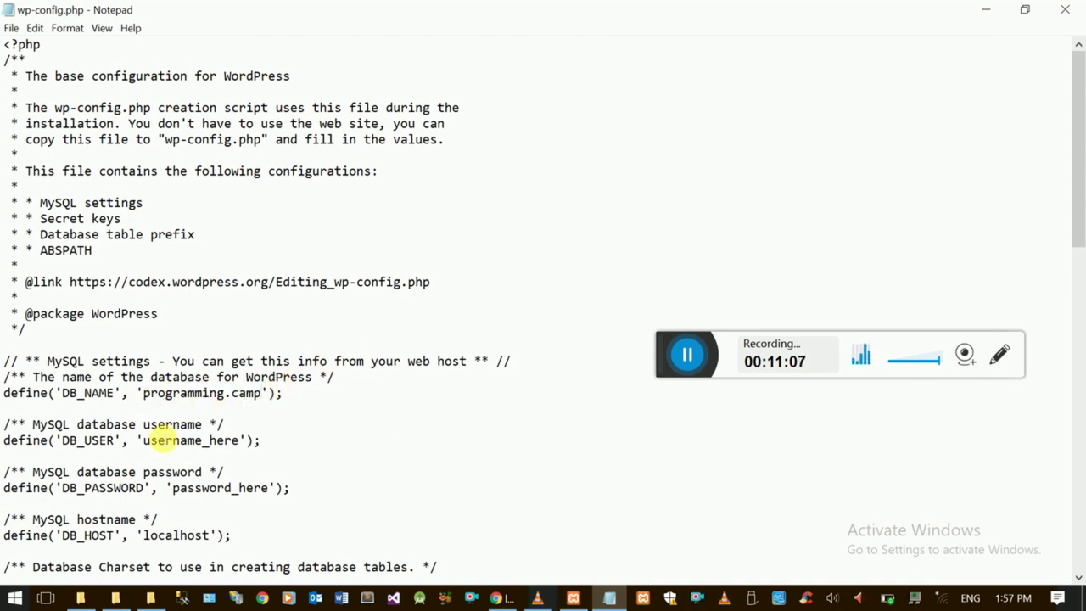
{"action": "left_click", "coordinate": [142, 440]}
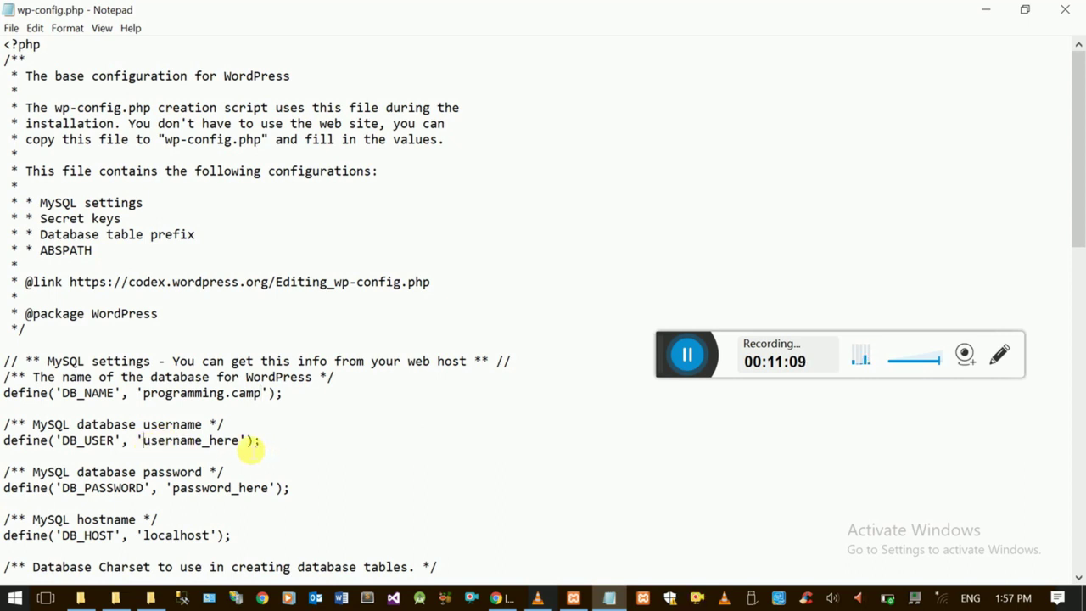
{"action": "left_click", "coordinate": [246, 443], "text": "shift"}
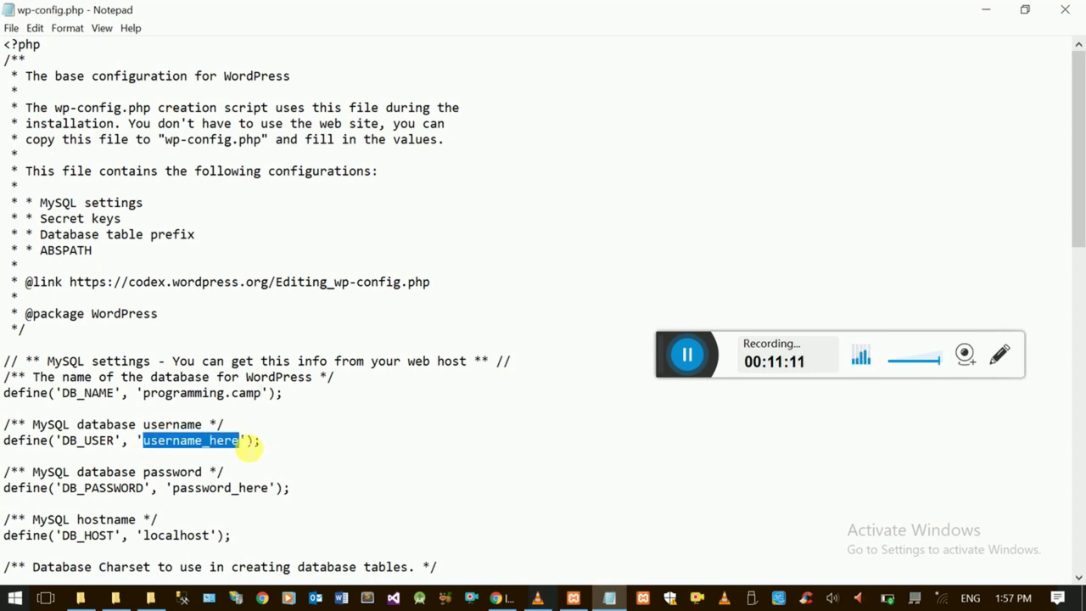
{"action": "type", "text": "root"}
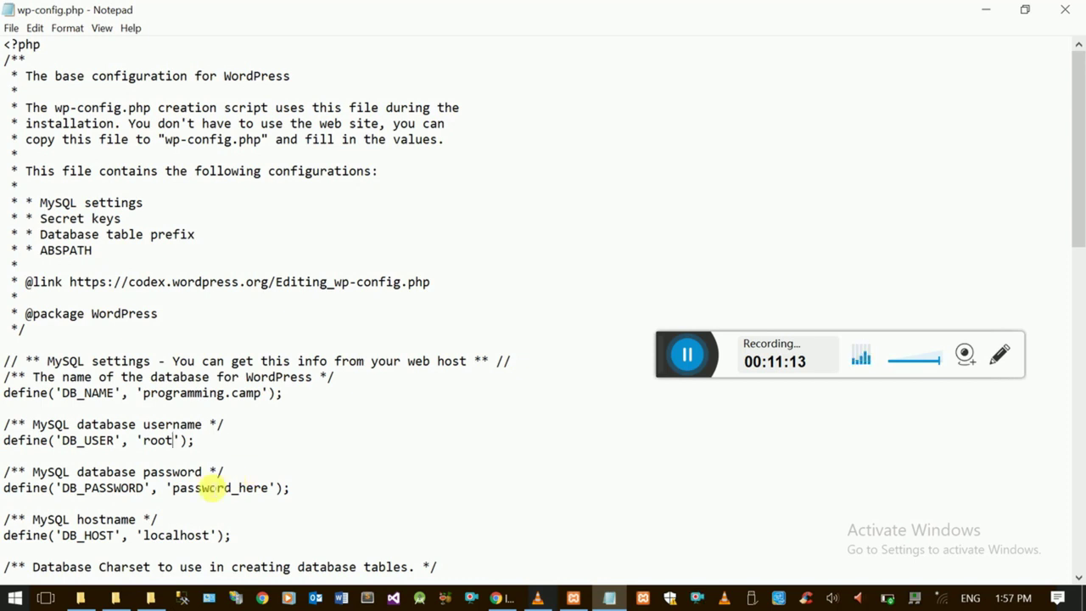
- Remove password_here to leave DB_PASSWORD empty, then save wp-config.php
{"action": "left_click", "coordinate": [175, 490]}
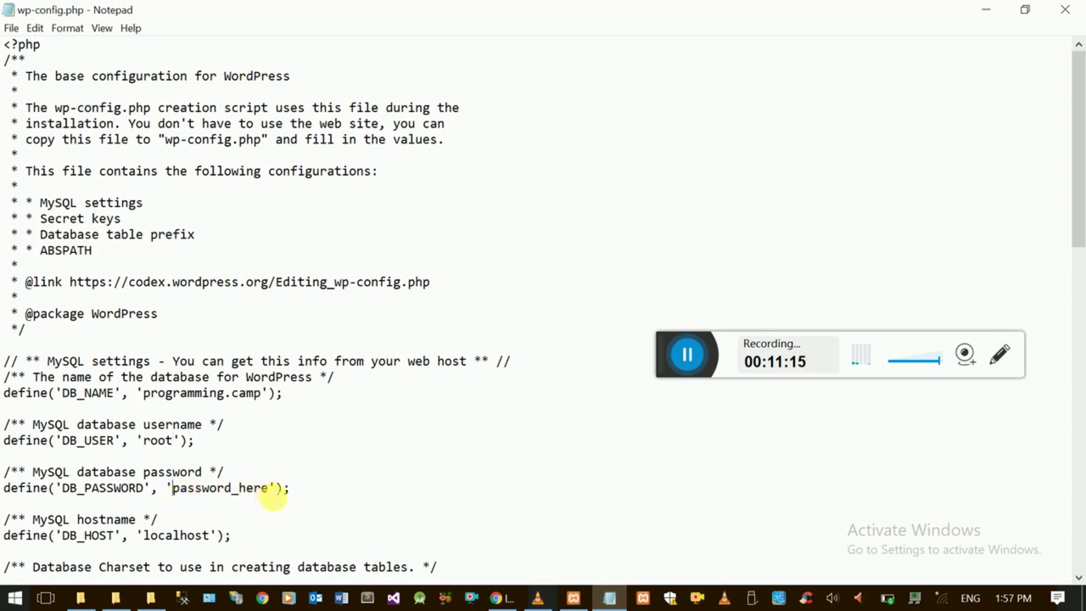
{"action": "left_click", "coordinate": [269, 491], "text": "shift"}
{"action": "key", "text": "BackSpace"}
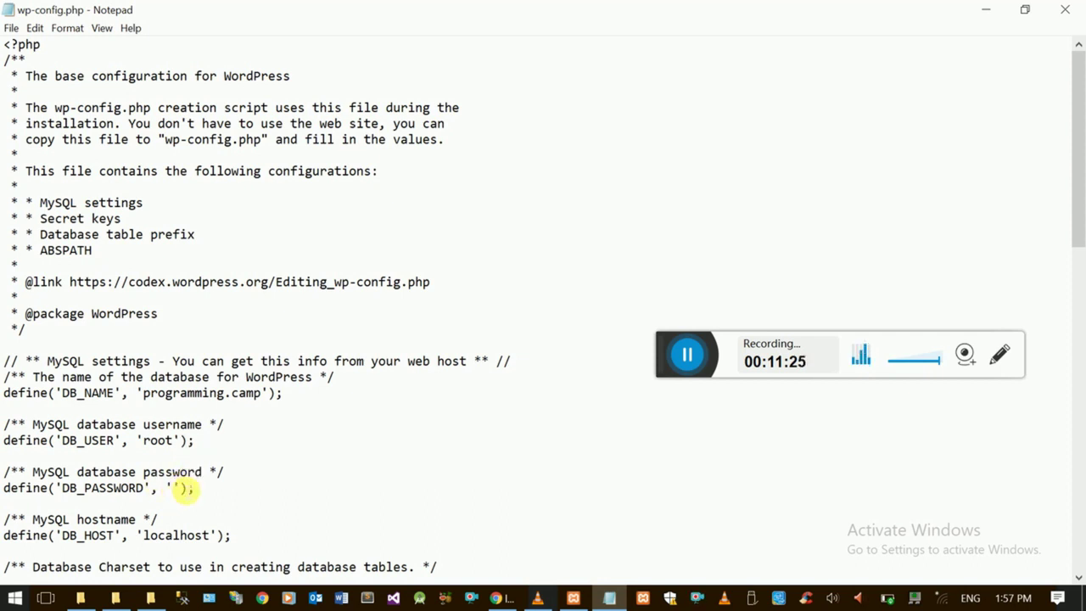
{"action": "left_click", "coordinate": [222, 493]}
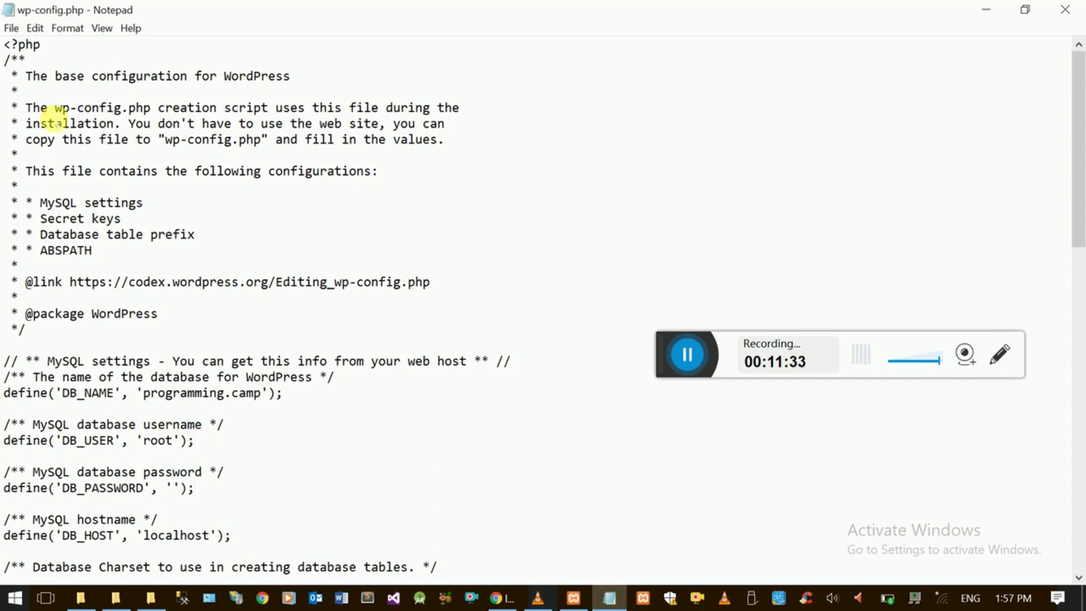
{"action": "left_click", "coordinate": [11, 28]}
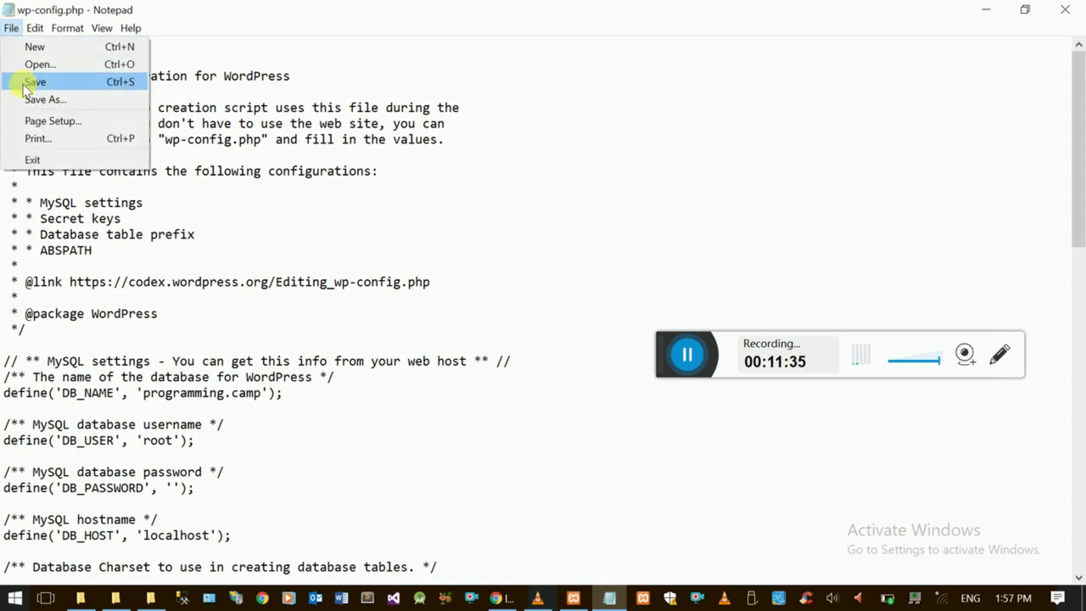
{"action": "left_click", "coordinate": [28, 81]}
{"action": "left_click", "coordinate": [11, 10]}
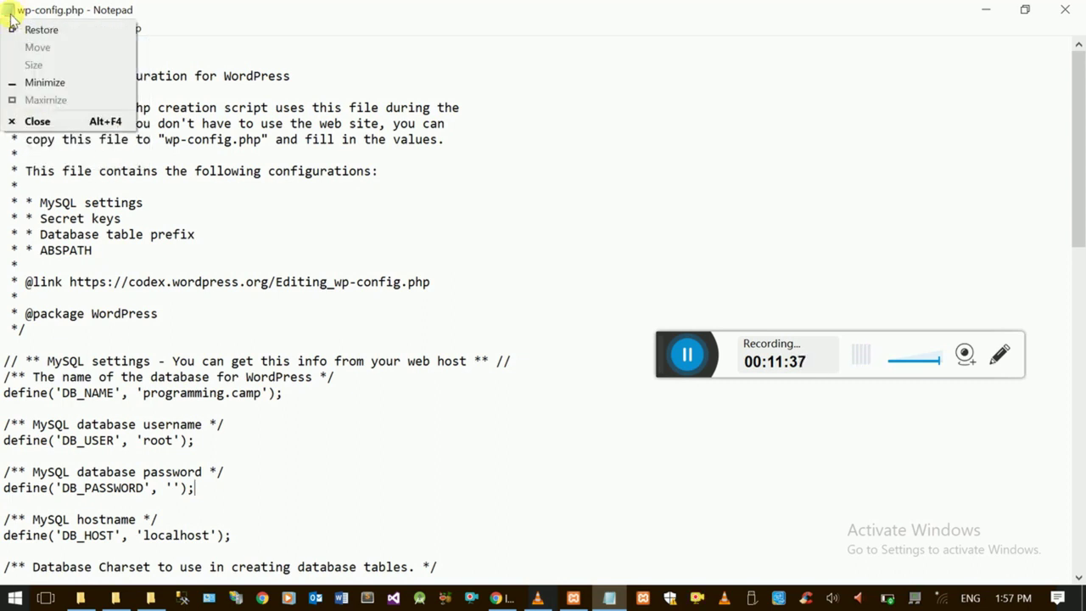
- Close Notepad and clear the selection in the programming.camp folder
{"action": "left_click", "coordinate": [32, 119]}
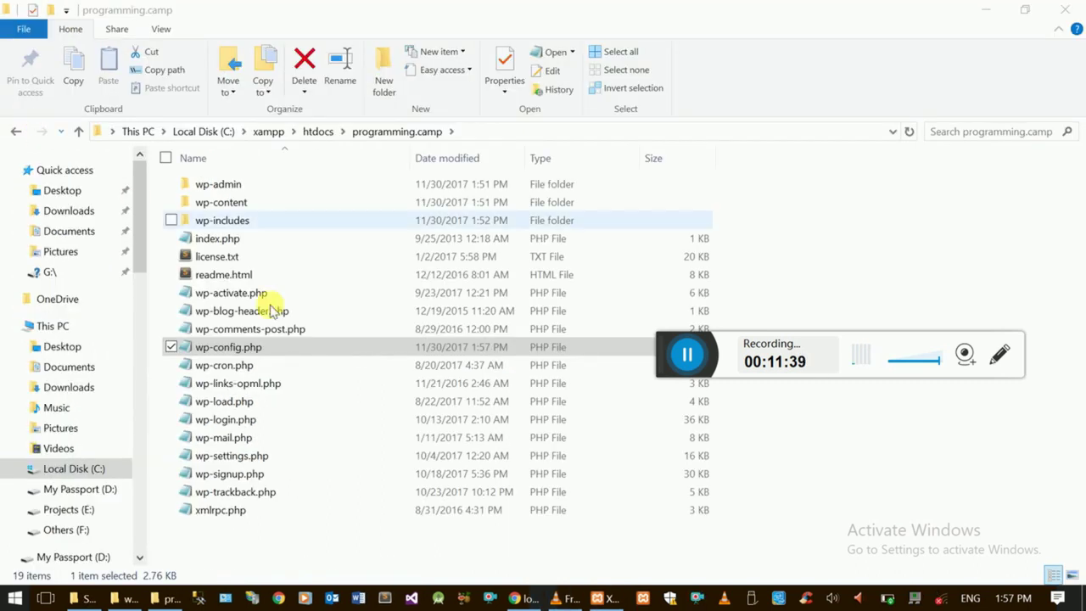
{"action": "left_click", "coordinate": [258, 539]}
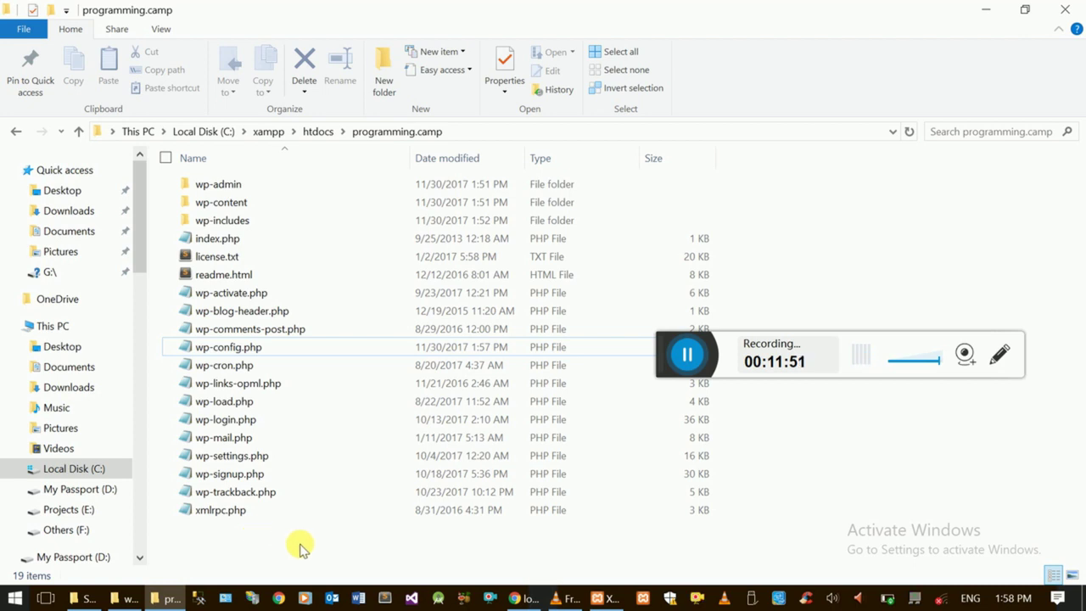
- Return to phpMyAdmin's Databases page listing programming.camp and deselect the name text
{"action": "left_click", "coordinate": [521, 596]}
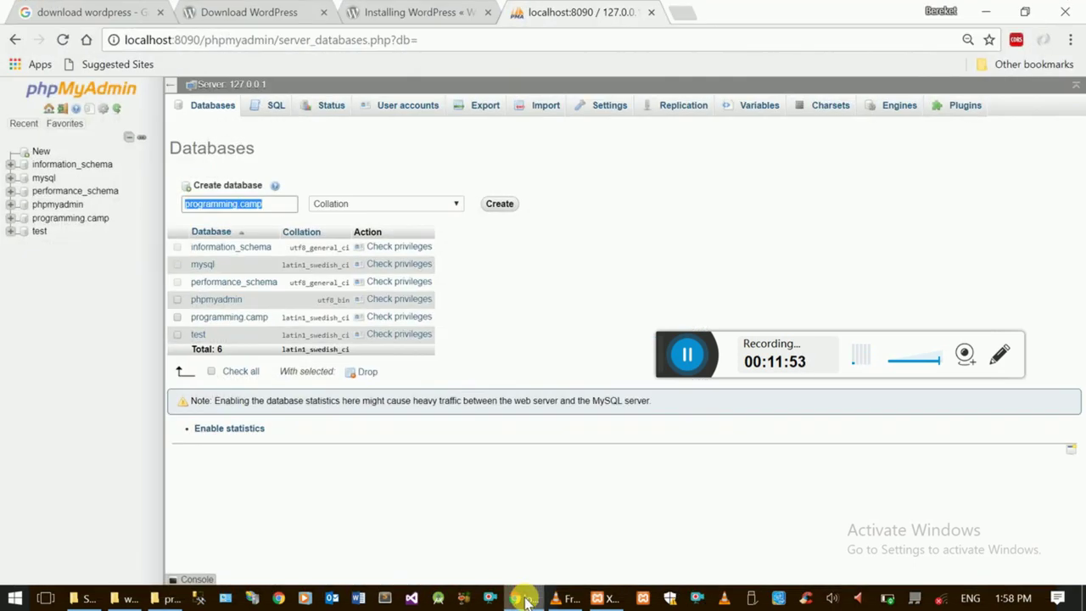
{"action": "left_click", "coordinate": [650, 206]}
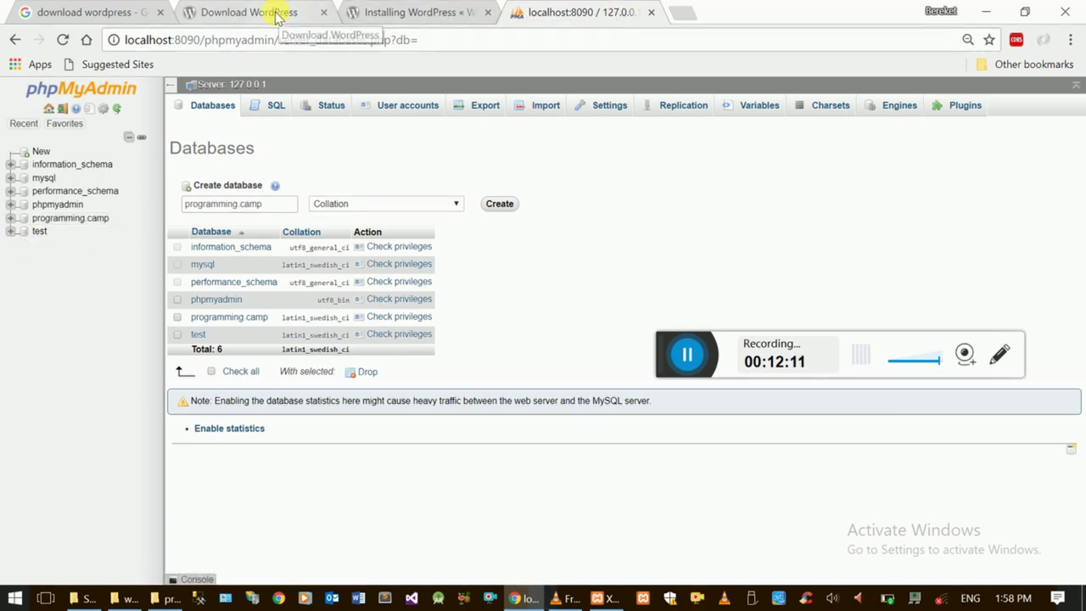
- Load localhost:8090/programming.camp in a new Chrome tab to reach the WordPress install form
{"action": "left_click", "coordinate": [686, 18]}
{"action": "type", "text": "lo"}
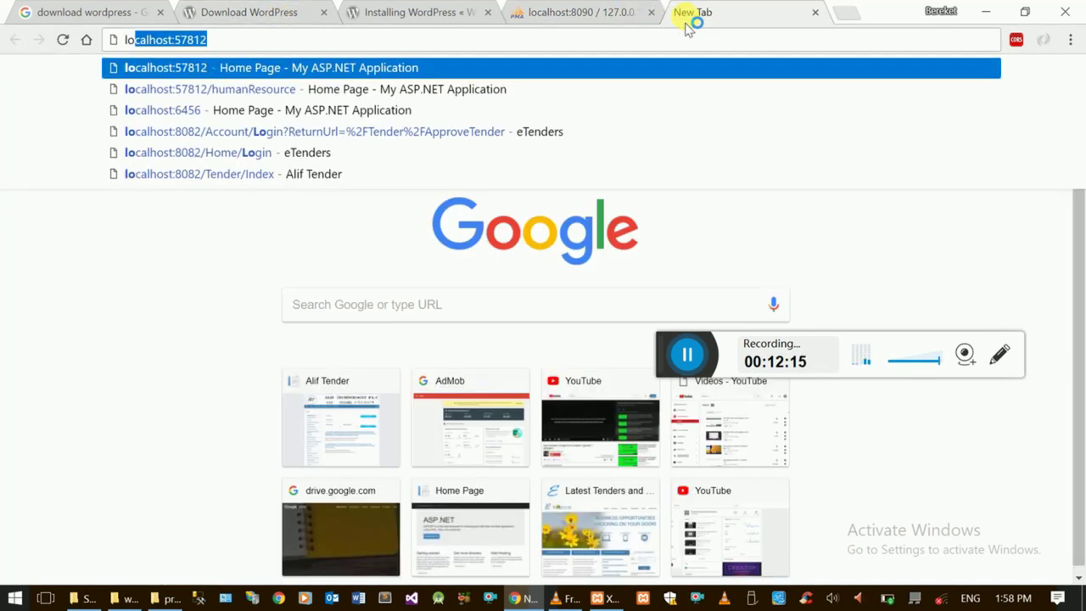
{"action": "type", "text": "cal"}
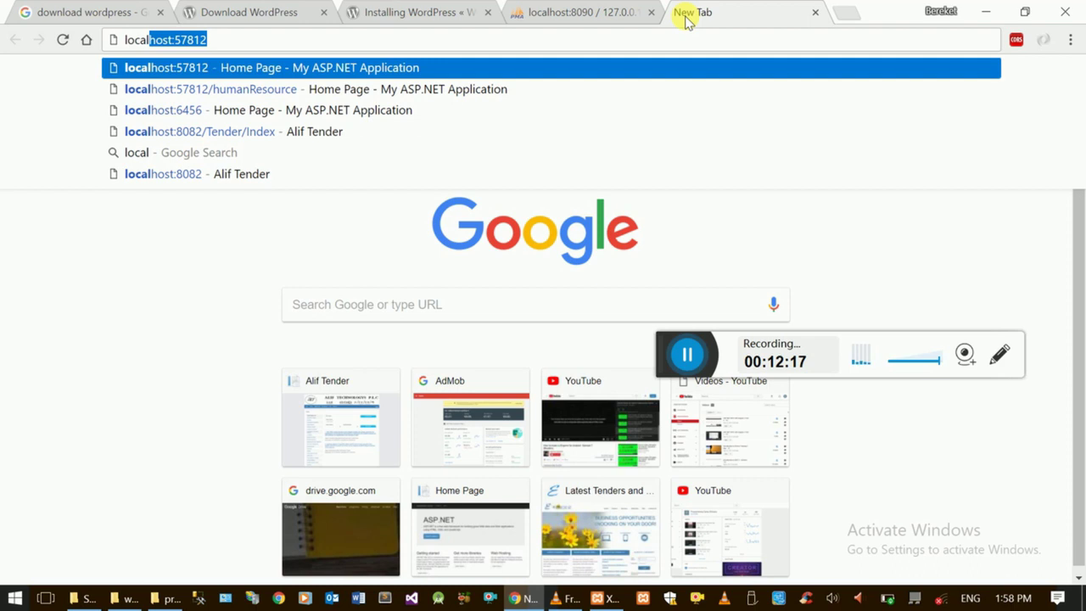
{"action": "type", "text": "host:8090"}
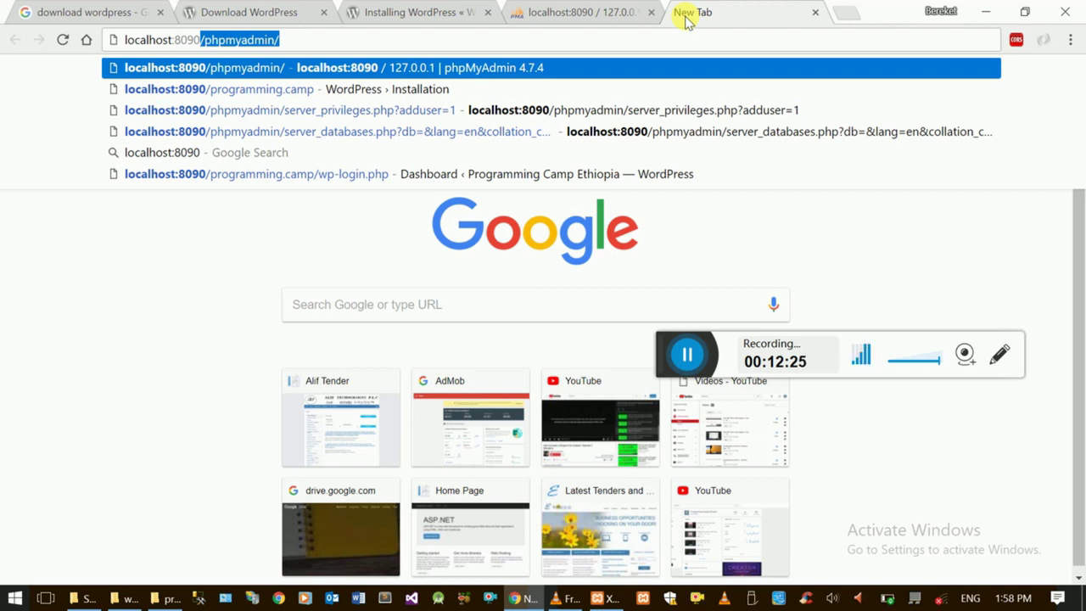
{"action": "key", "text": "BackSpace"}
{"action": "type", "text": "/"}
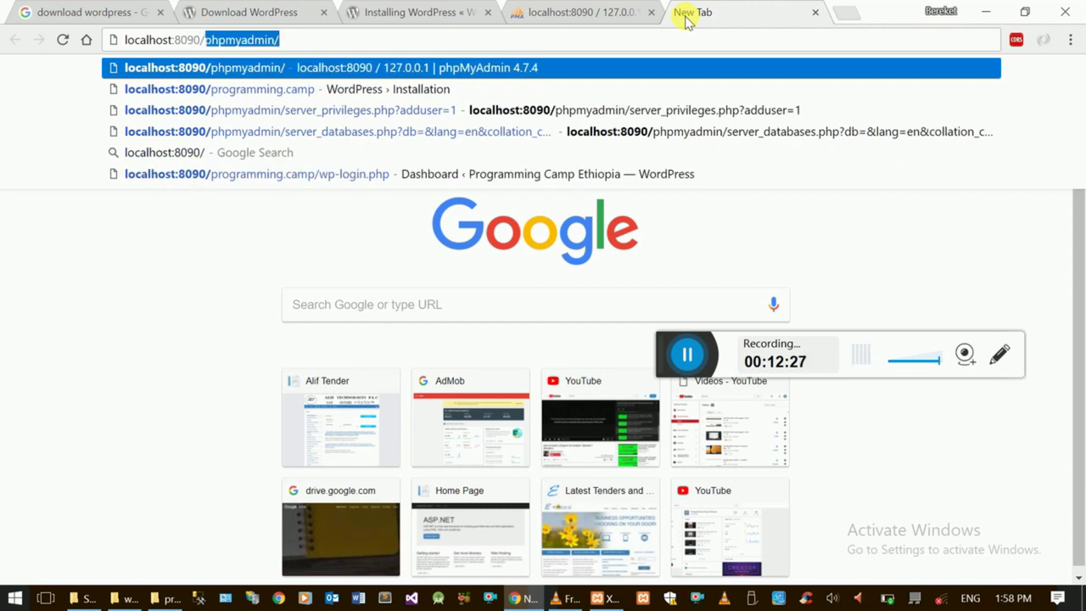
{"action": "type", "text": "program"}
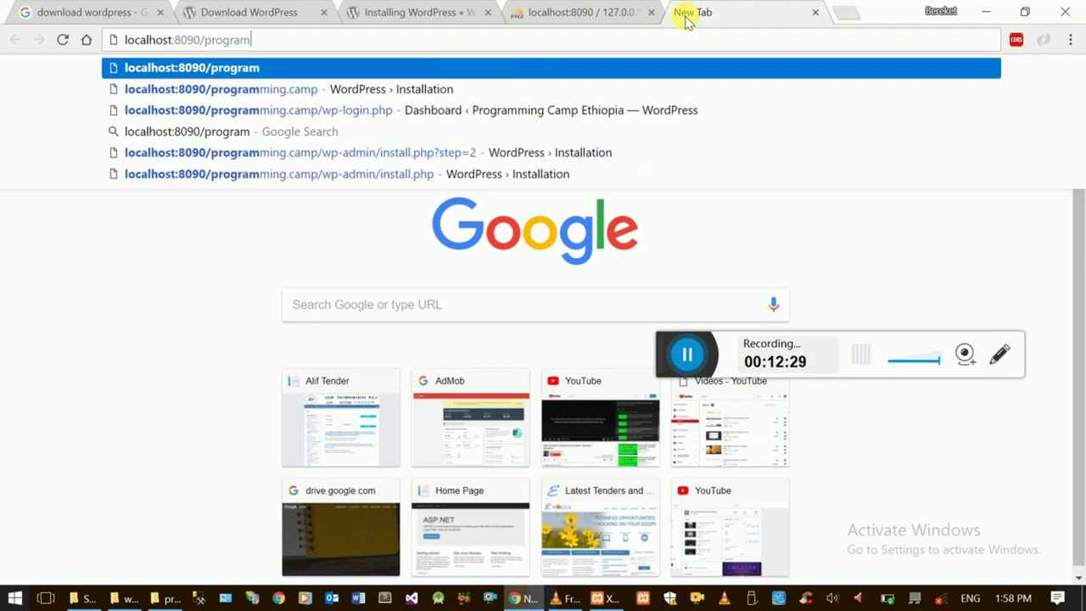
{"action": "type", "text": "ming."}
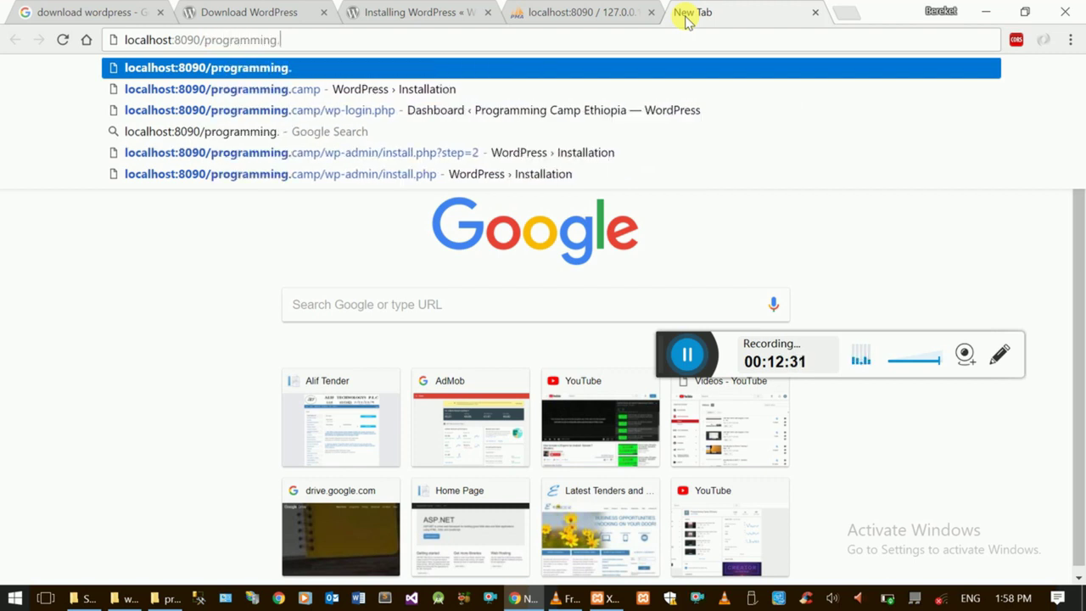
{"action": "type", "text": "camp"}
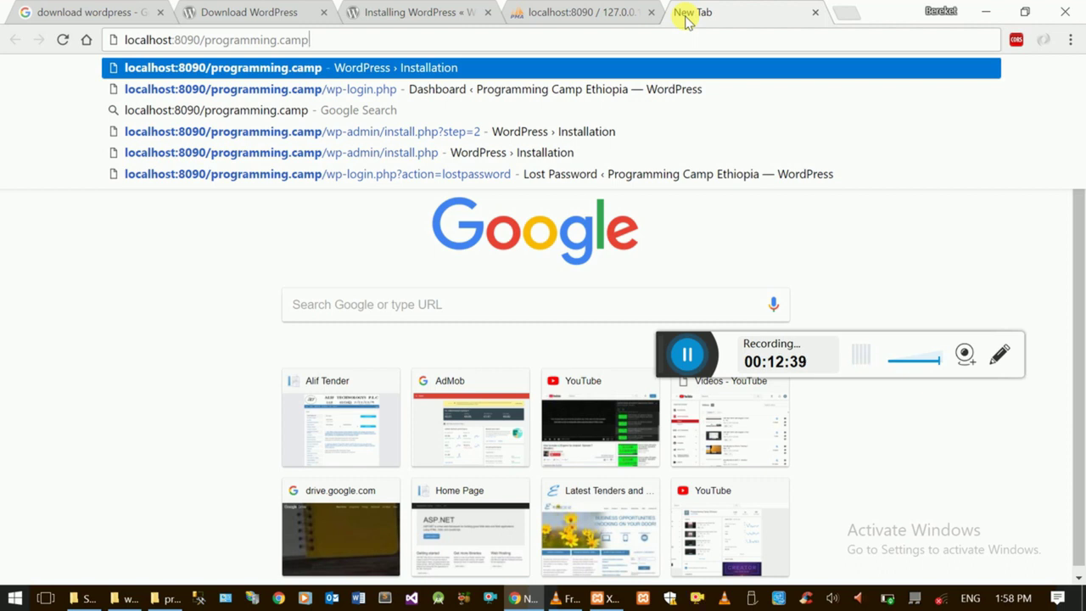
{"action": "key", "text": "Return"}
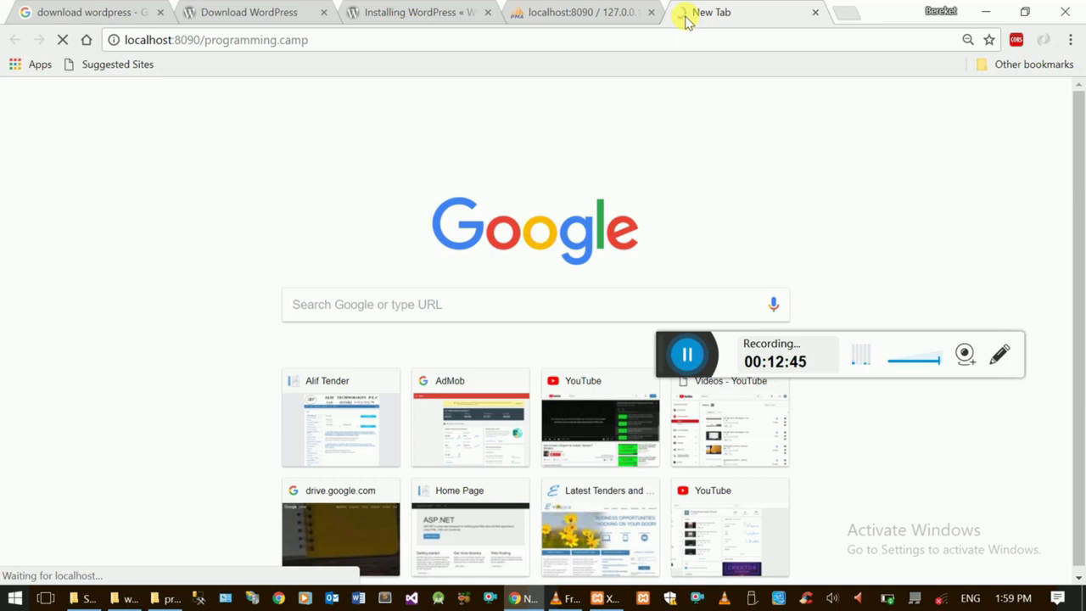
{"action": "left_click", "coordinate": [687, 354]}
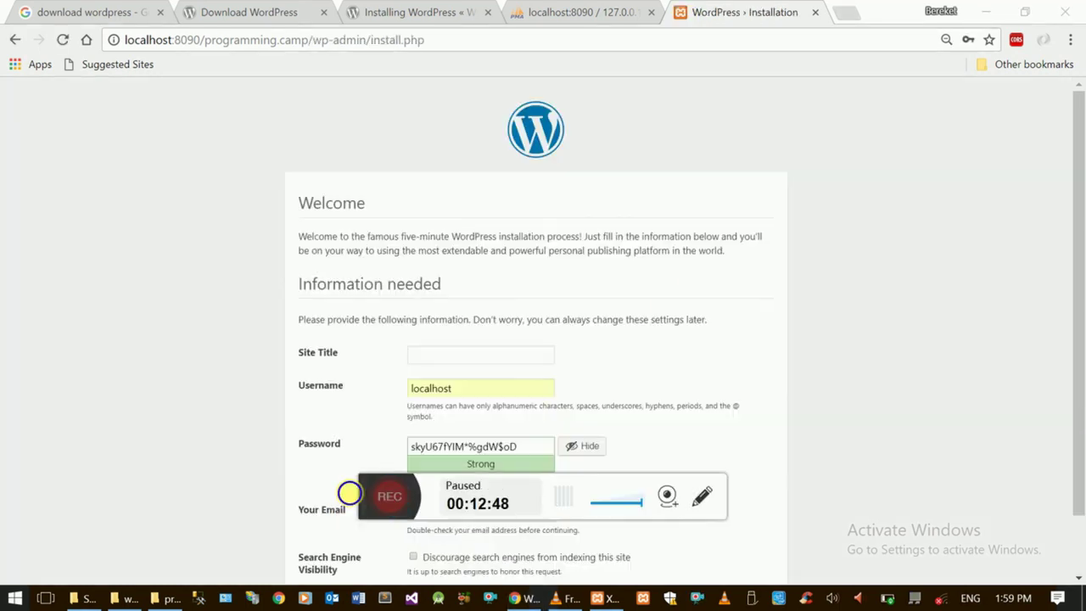
{"action": "left_click", "coordinate": [349, 493]}
{"action": "left_click_drag", "start_coordinate": [363, 497], "coordinate": [662, 124]}
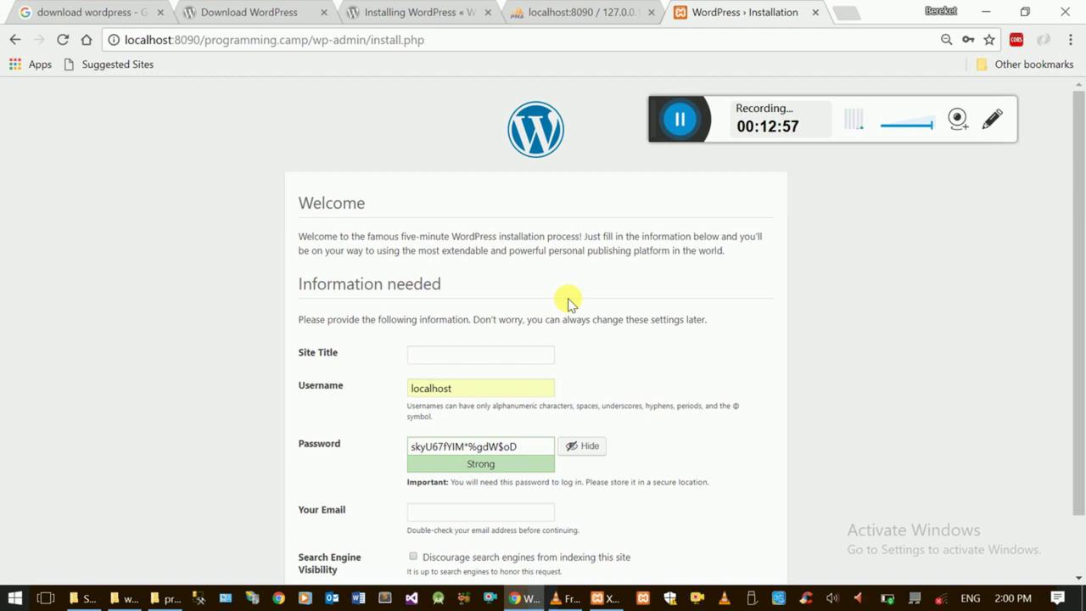
- Fill Site Title with 'Programming Camp Ethiopia' and move to the admin username field
{"action": "left_click_drag", "start_coordinate": [1074, 291], "coordinate": [1076, 347]}
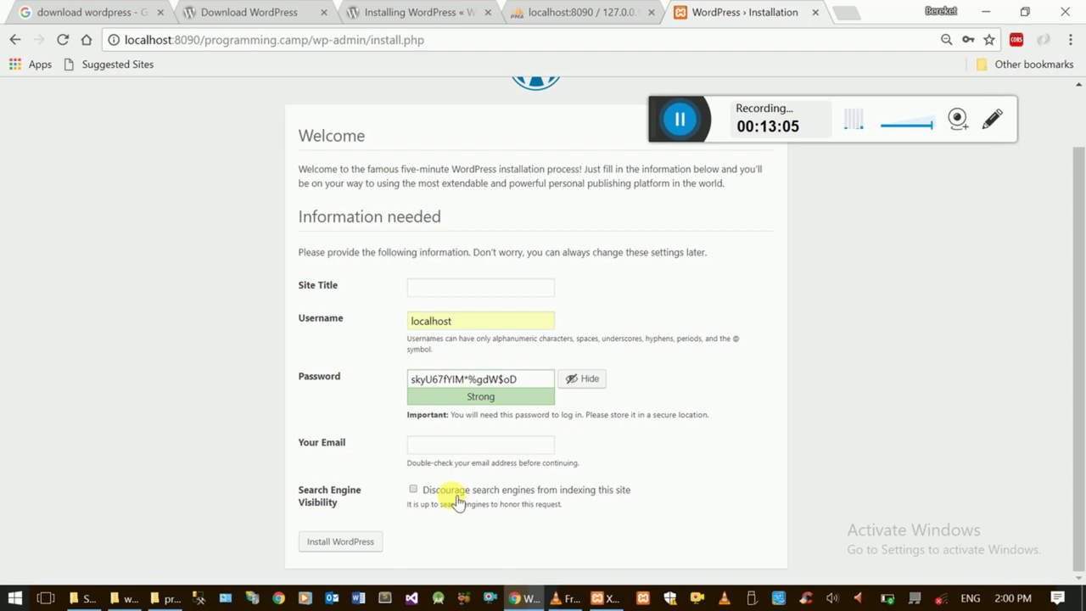
{"action": "left_click", "coordinate": [492, 297]}
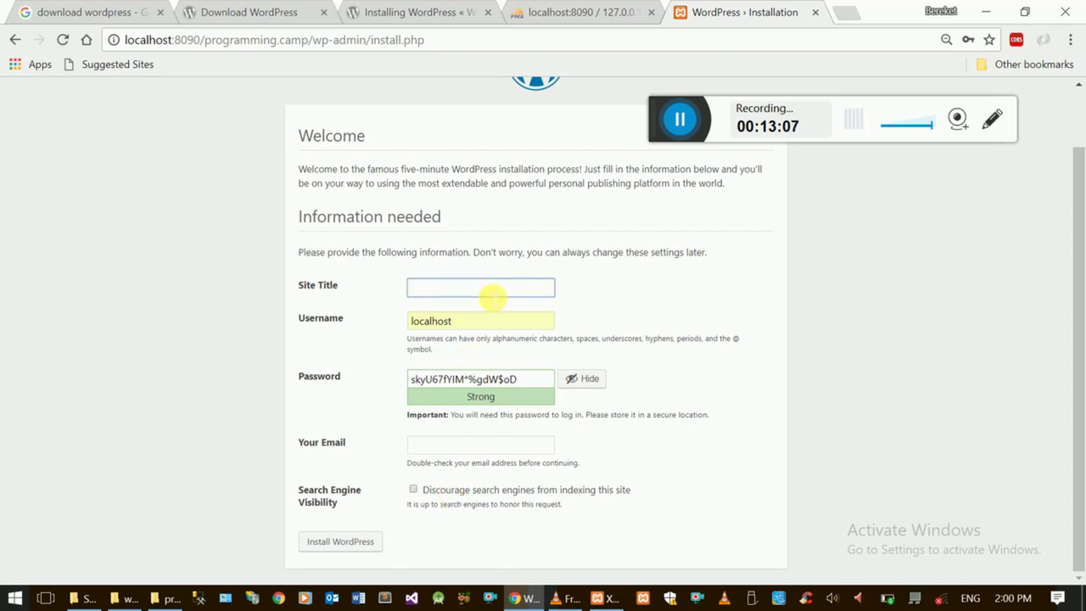
{"action": "type", "text": "Pro"}
{"action": "left_click", "coordinate": [484, 308]}
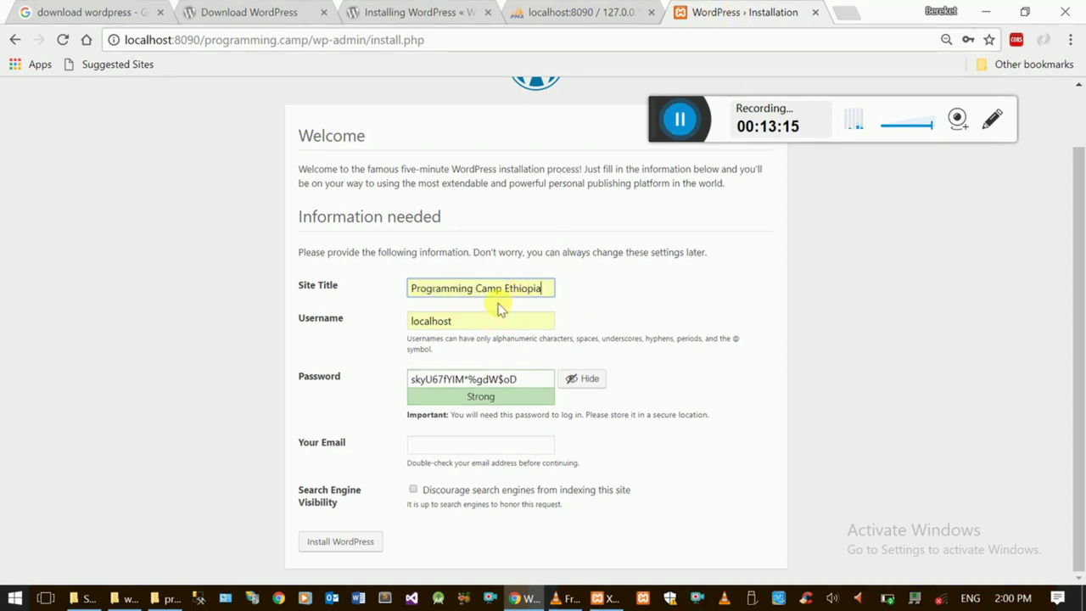
{"action": "left_click", "coordinate": [480, 322]}
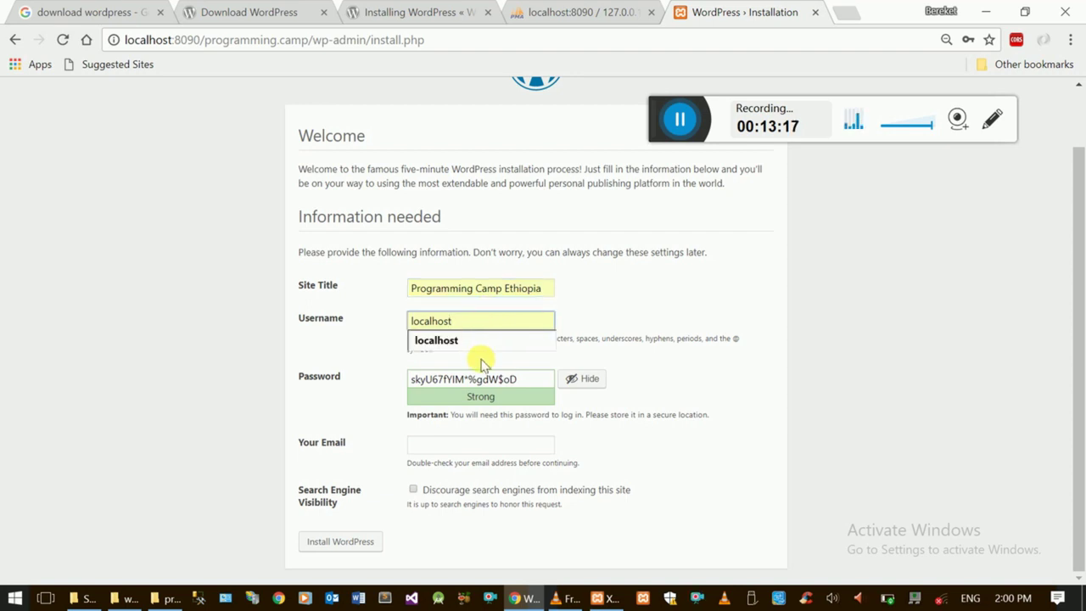
- Stash the generated password in a Run box, then autofill the admin e-mail
{"action": "left_click", "coordinate": [490, 379]}
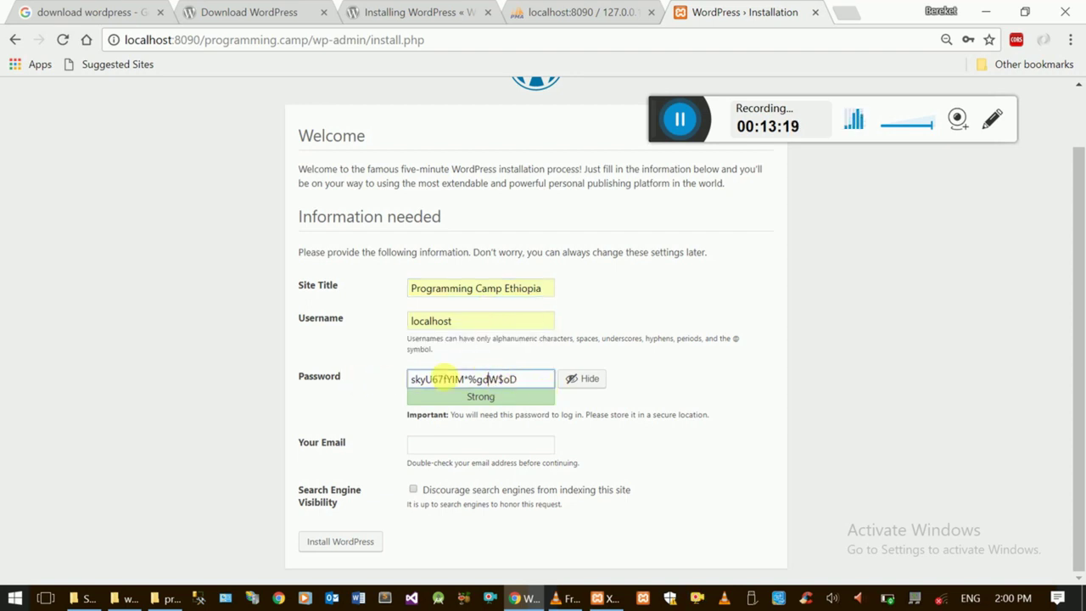
{"action": "triple_click", "coordinate": [466, 380]}
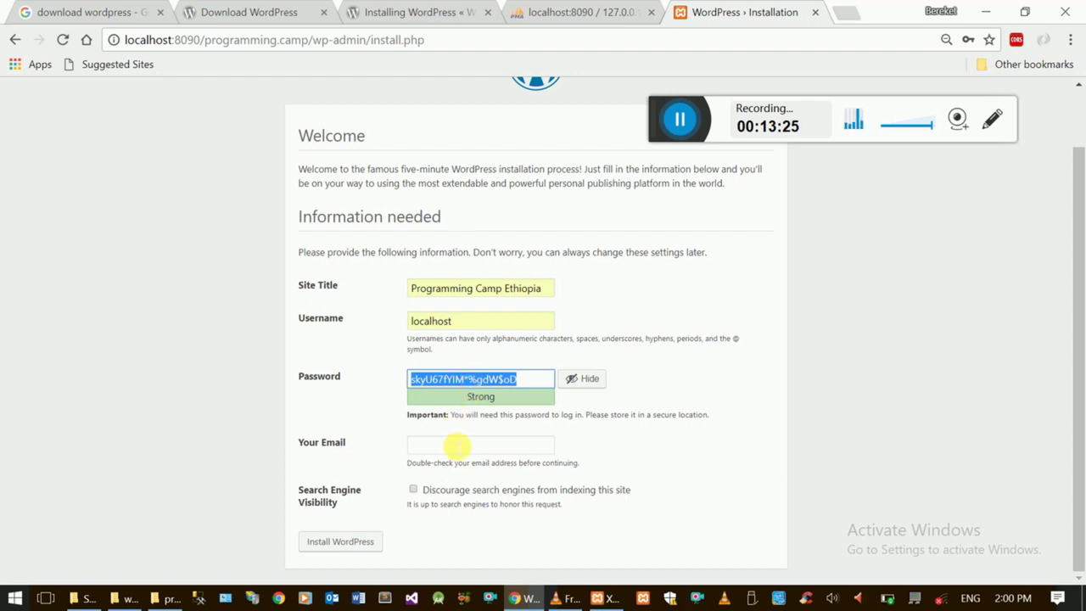
{"action": "left_click", "coordinate": [462, 430]}
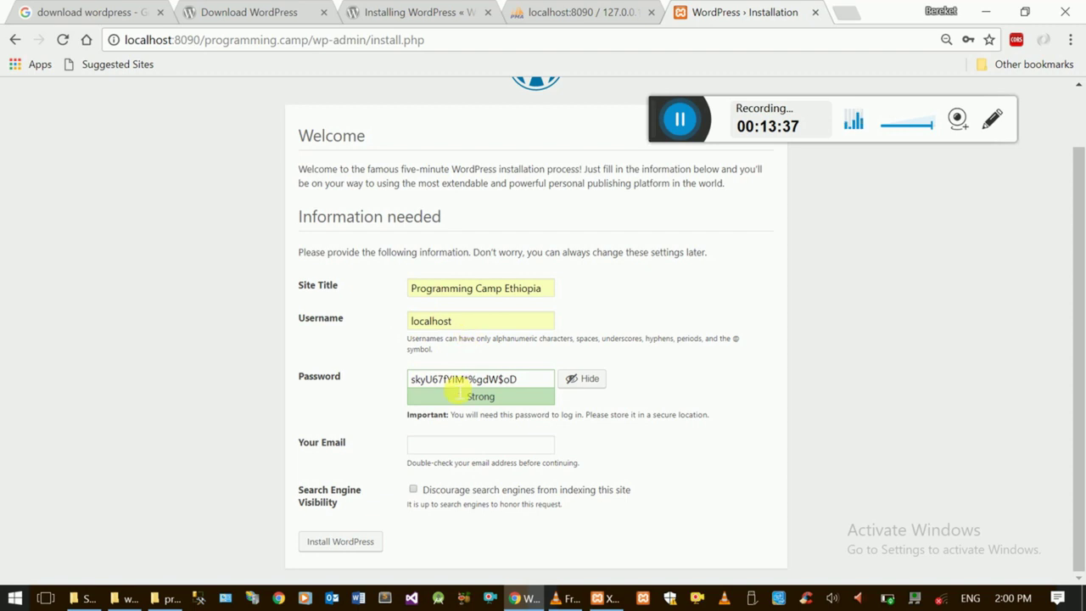
{"action": "triple_click", "coordinate": [523, 379]}
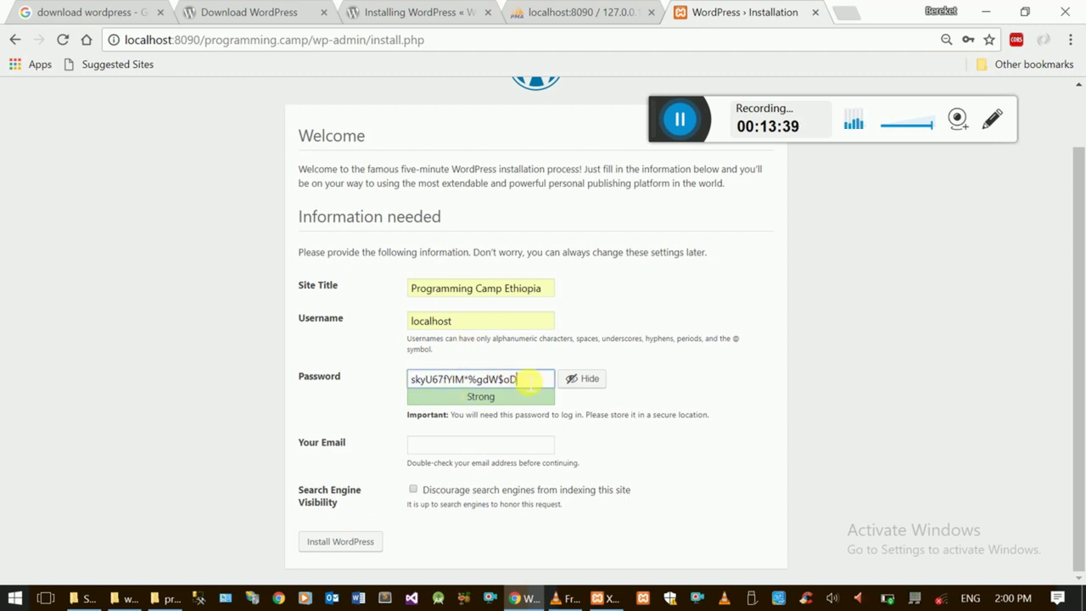
{"action": "key", "text": "ctrl+c"}
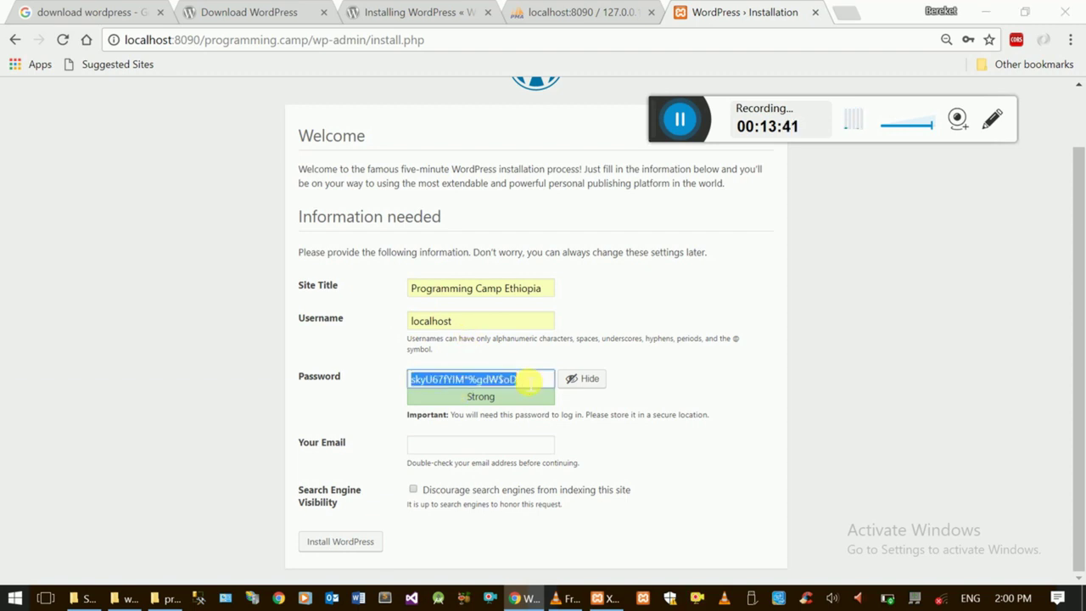
{"action": "key", "text": "super+r"}
{"action": "key", "text": "ctrl+v"}
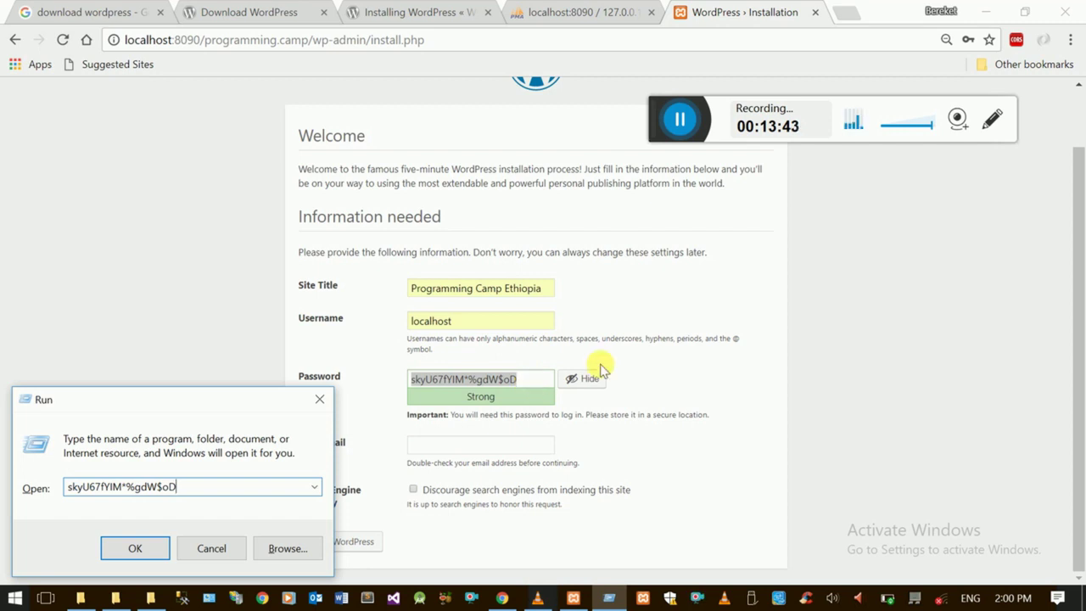
{"action": "left_click", "coordinate": [485, 422]}
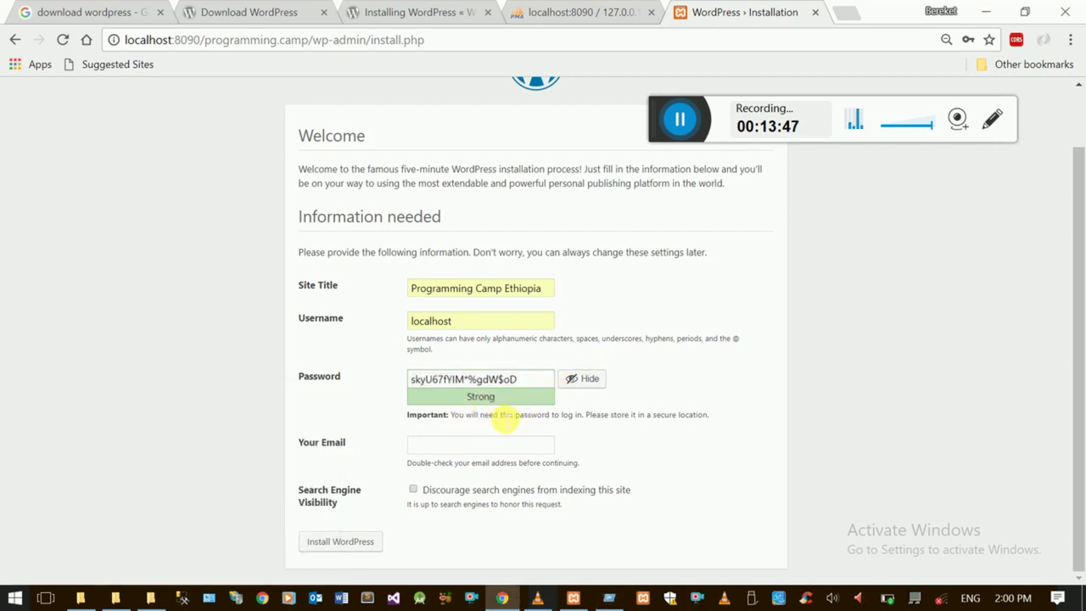
{"action": "left_click", "coordinate": [463, 447]}
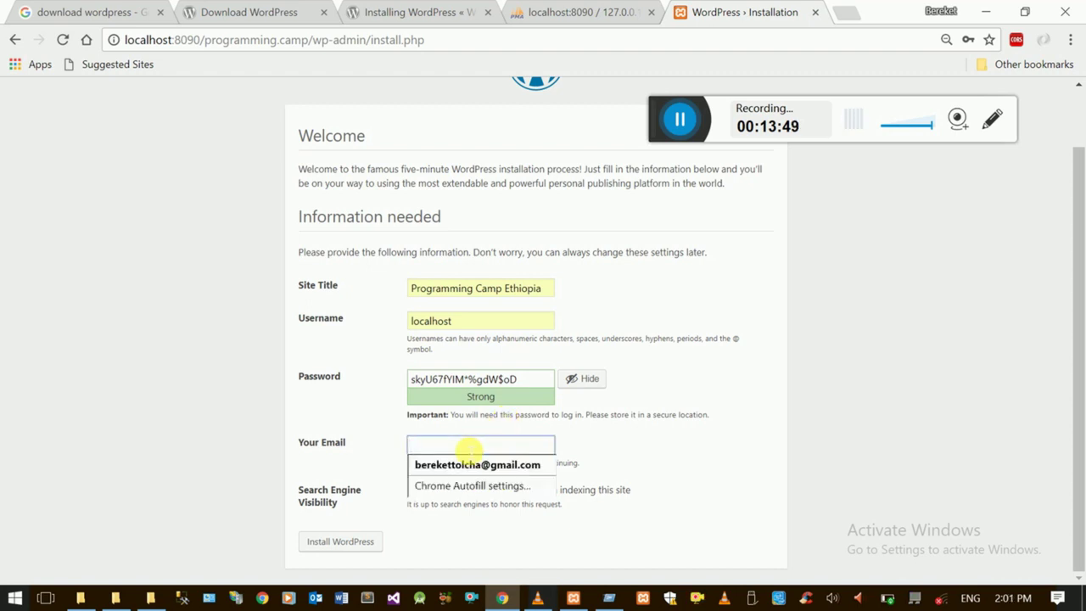
{"action": "left_click", "coordinate": [462, 464]}
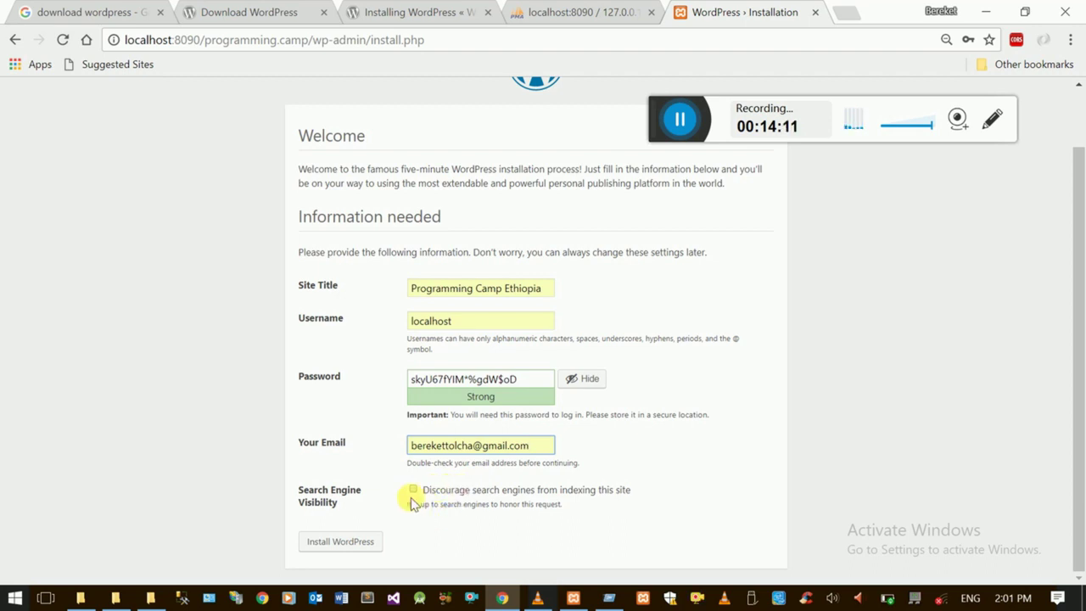
- Install WordPress, then log in with the autofilled credentials and Remember Me checked
{"action": "left_click", "coordinate": [342, 541]}
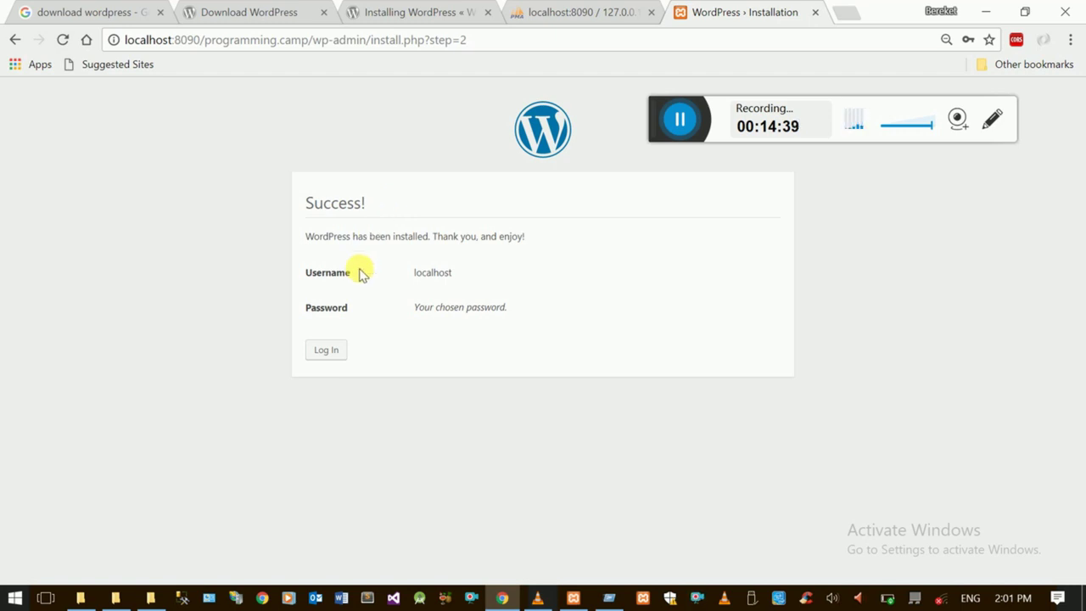
{"action": "left_click", "coordinate": [328, 353]}
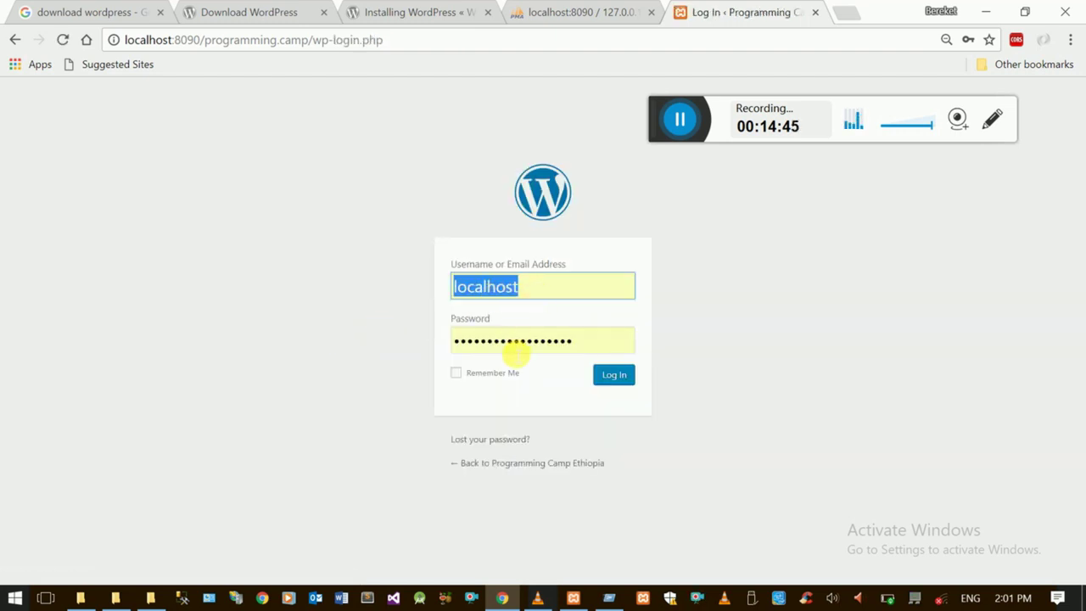
{"action": "double_click", "coordinate": [510, 343]}
{"action": "key", "text": "ctrl+v"}
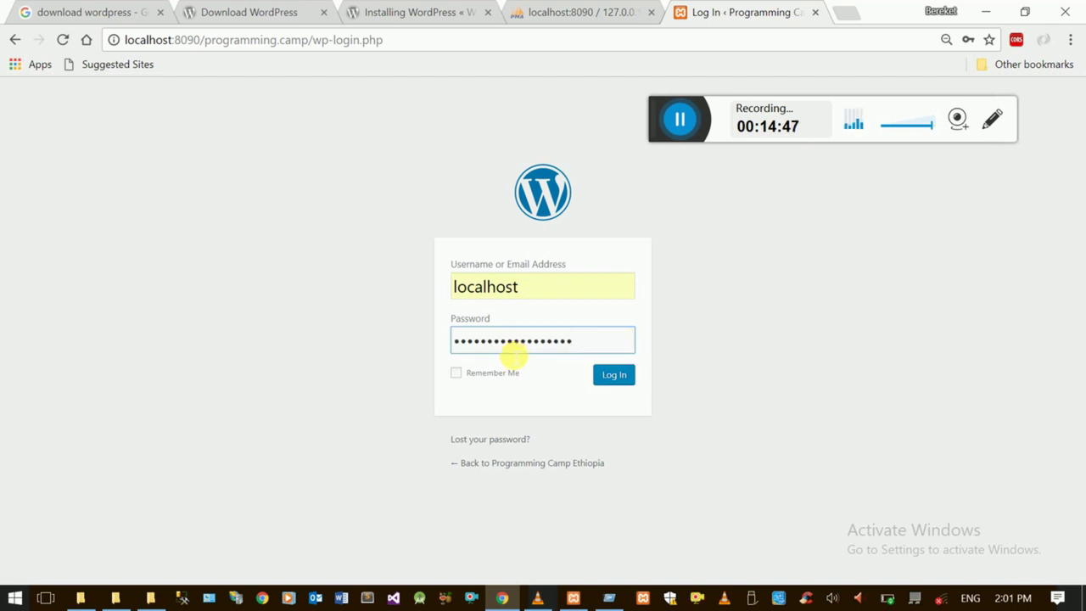
{"action": "left_click", "coordinate": [456, 374]}
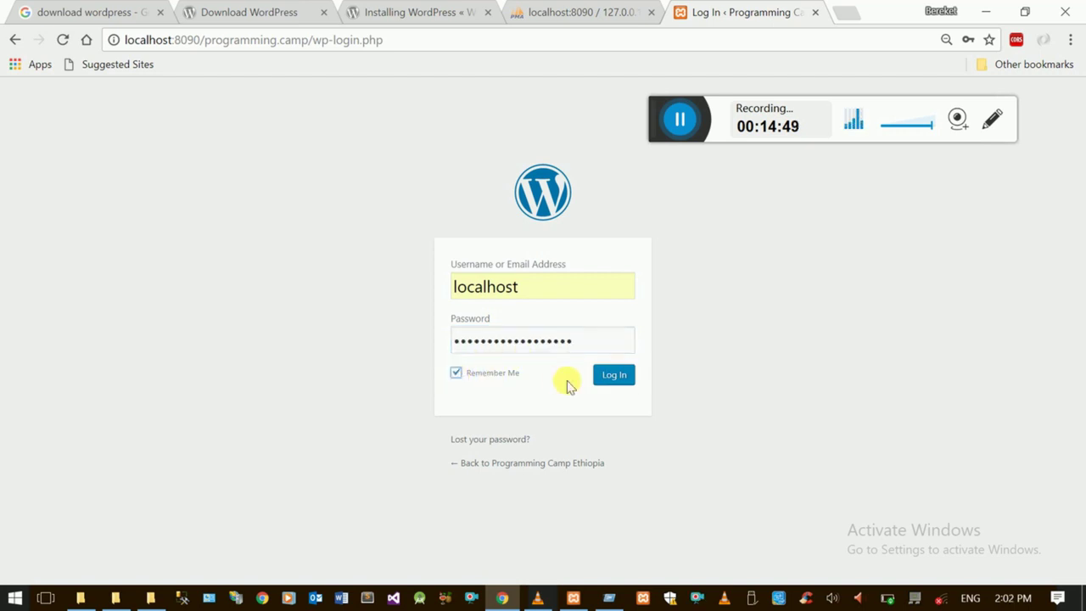
{"action": "left_click", "coordinate": [614, 379]}
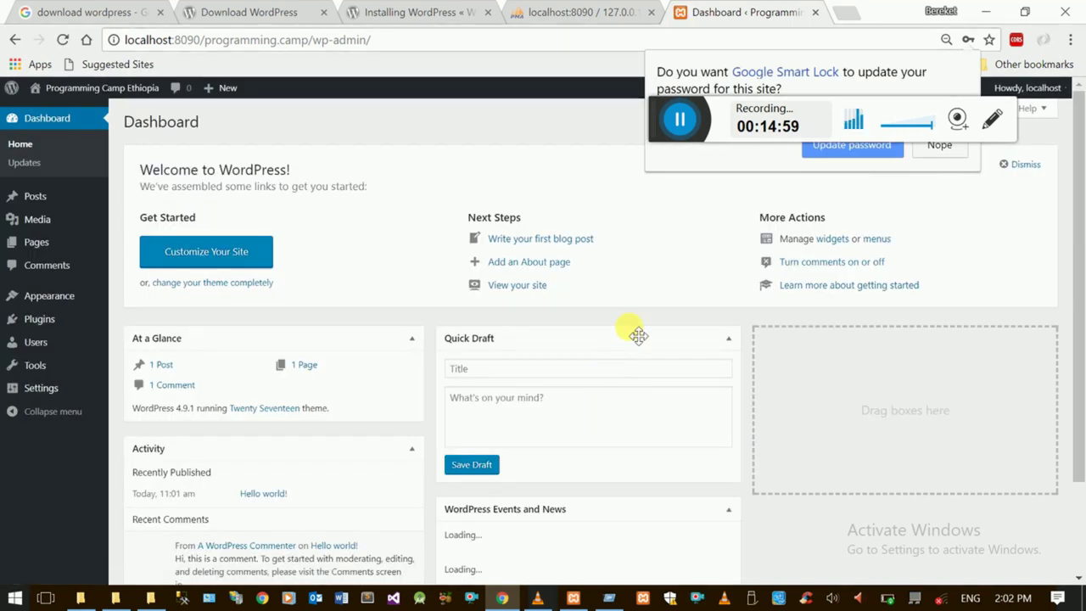
- Accept the browser's Update password prompt and look over the Programming Camp Ethiopia dashboard
{"action": "left_click", "coordinate": [846, 150]}
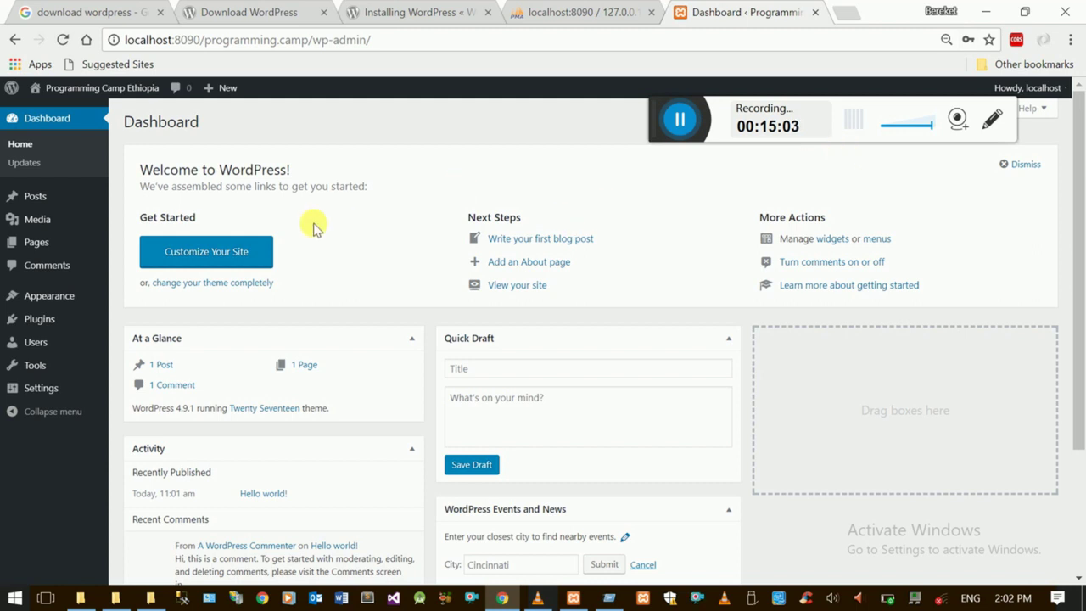
{"action": "mouse_move", "coordinate": [42, 245]}
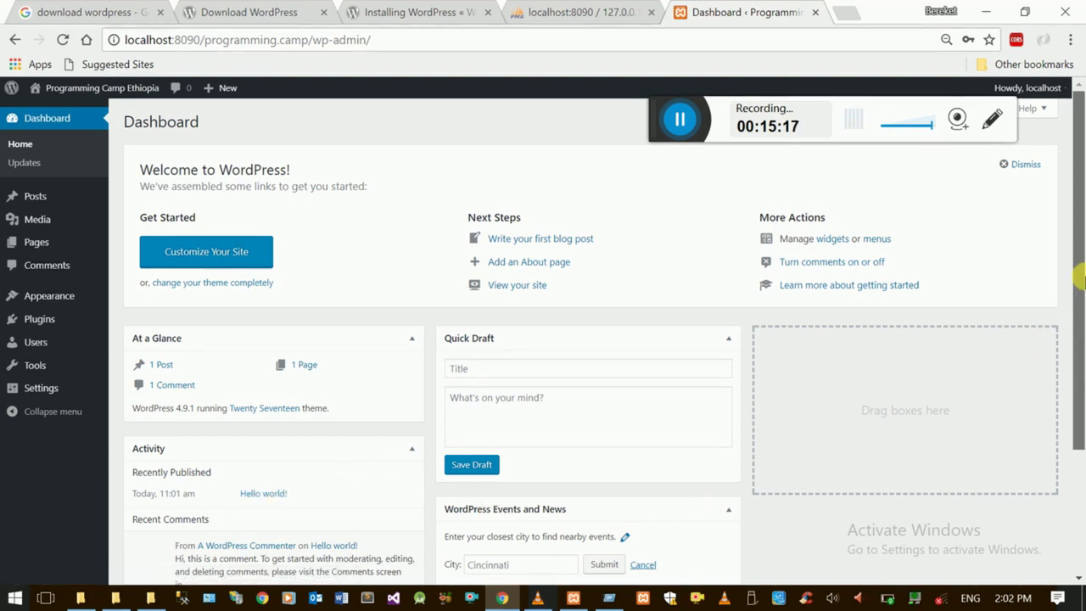
{"action": "mouse_move", "coordinate": [1078, 346]}
{"action": "left_mouse_down"}
{"action": "mouse_move", "coordinate": [1079, 503]}
{"action": "mouse_move", "coordinate": [1070, 356]}
{"action": "left_mouse_up"}
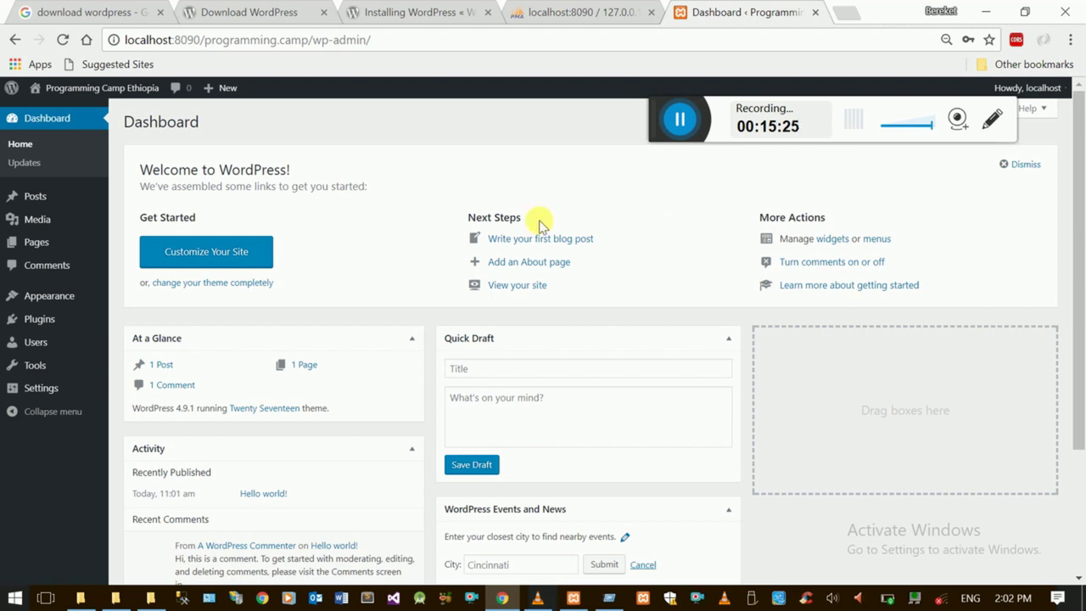
{"action": "left_click_drag", "start_coordinate": [676, 118], "coordinate": [346, 500]}
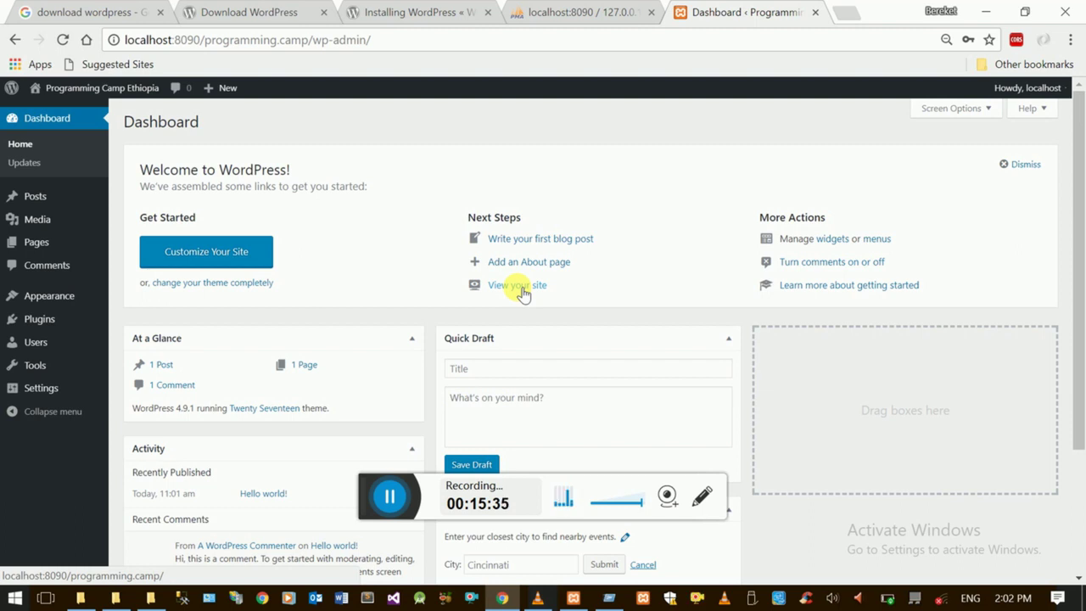
- Open the public front page and scroll down to the Posts section and back to the header
{"action": "left_click", "coordinate": [514, 290]}
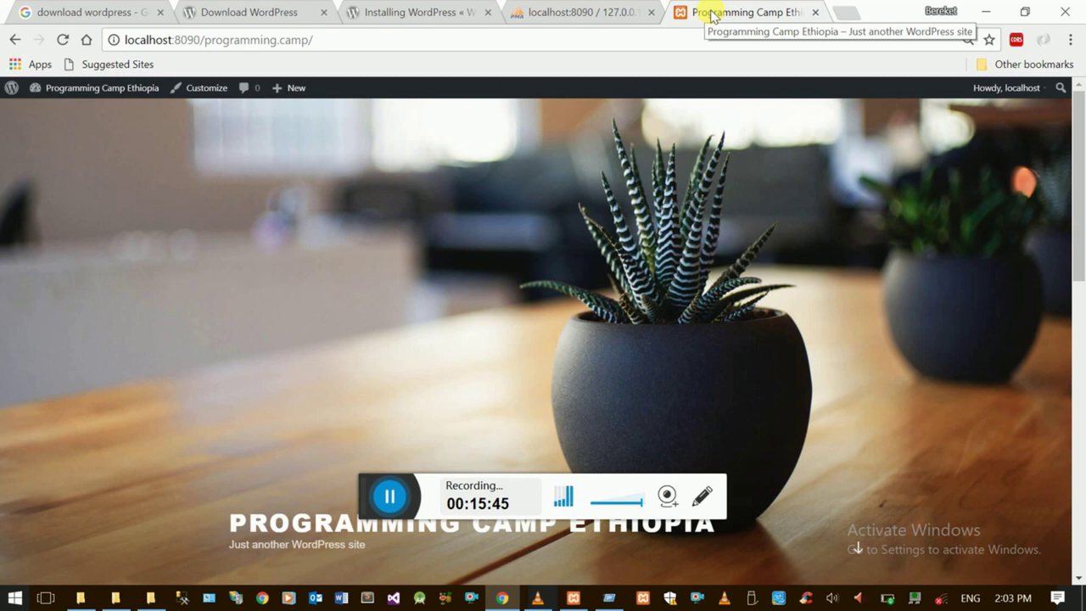
{"action": "scroll", "coordinate": [1079, 204], "scroll_direction": "down", "scroll_amount": 3}
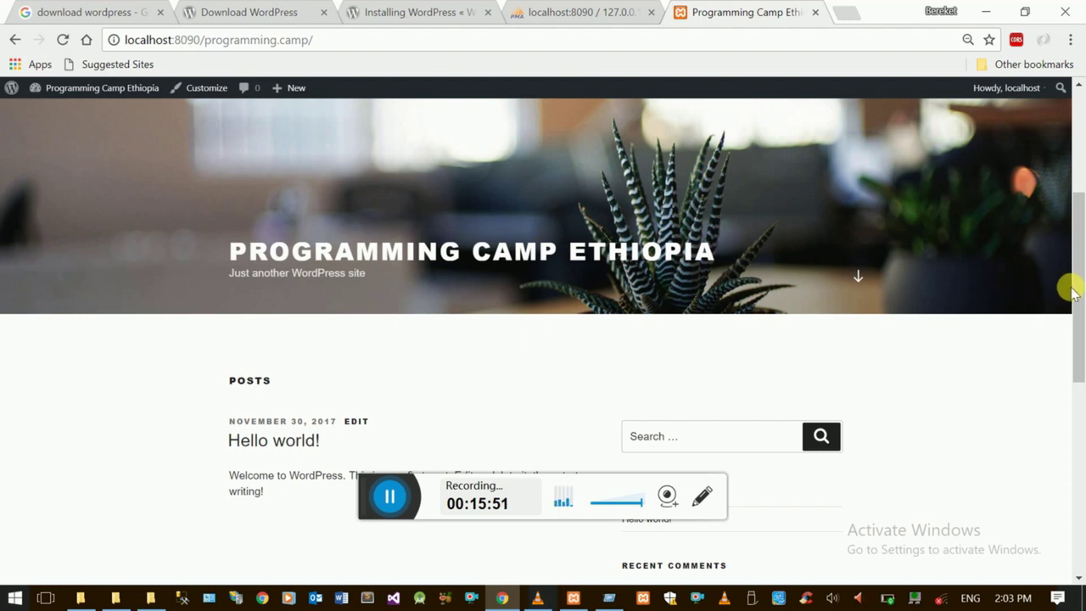
{"action": "left_click_drag", "start_coordinate": [1078, 288], "coordinate": [1056, 136]}
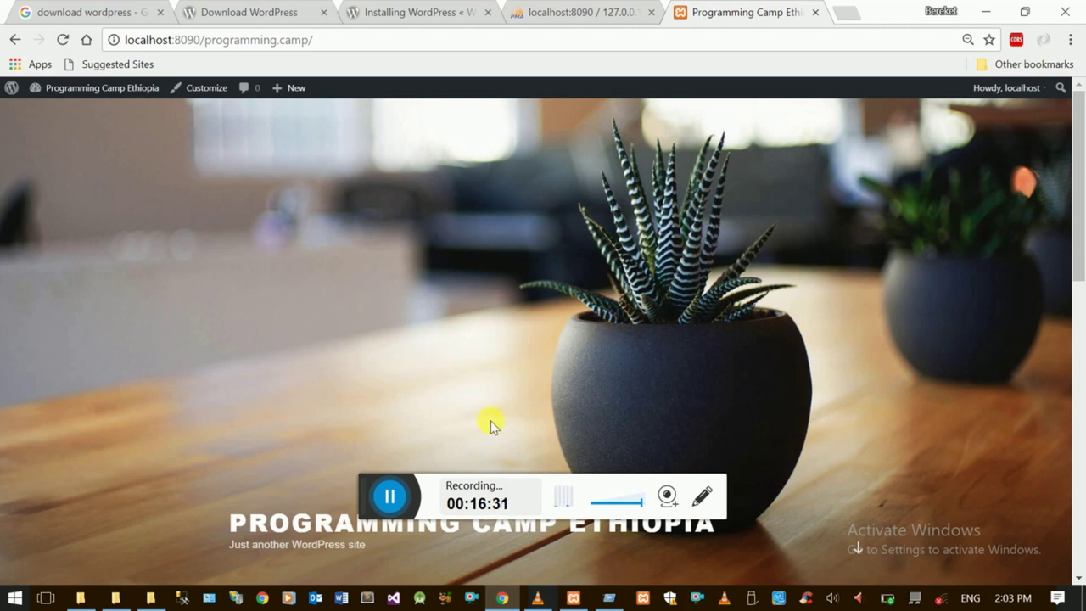
- Subscribe to the Programming Training channel from the 'Interesting Website for Planning your LIFE' video
{"action": "left_click", "coordinate": [386, 503]}
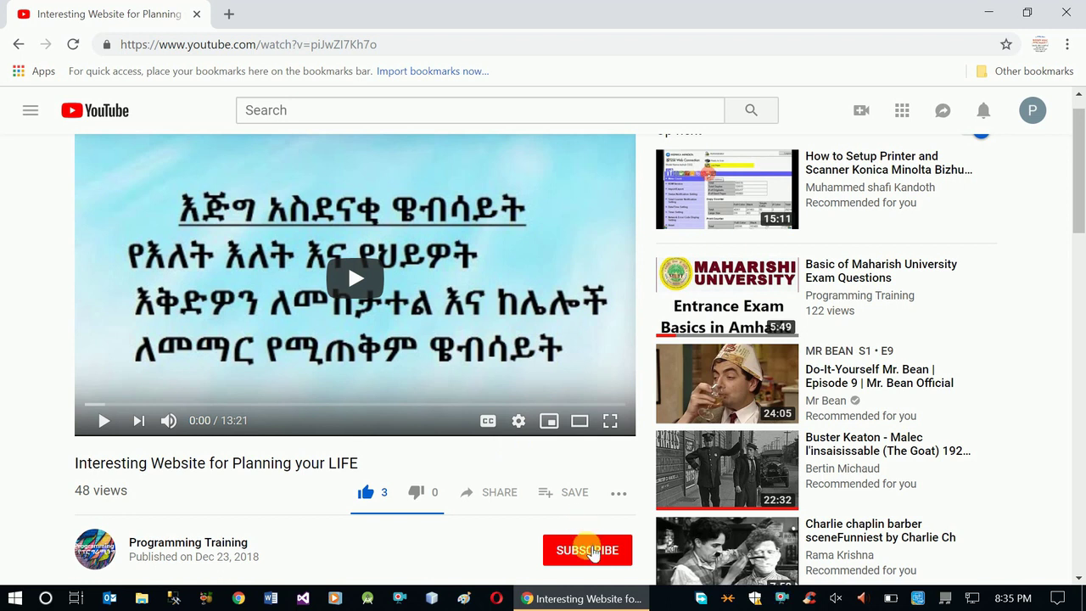
{"action": "left_click", "coordinate": [591, 549]}
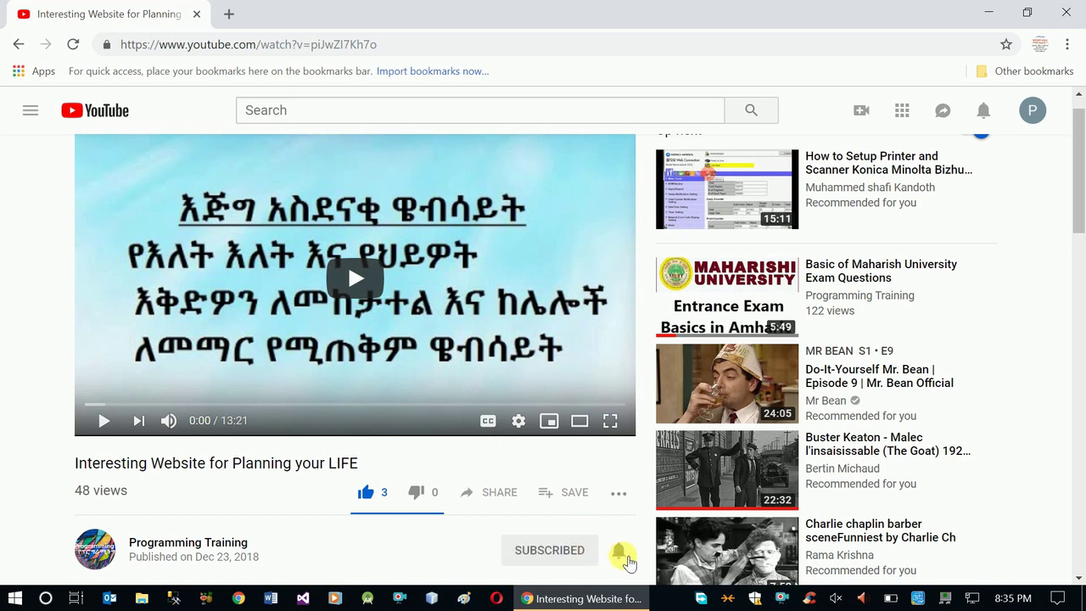